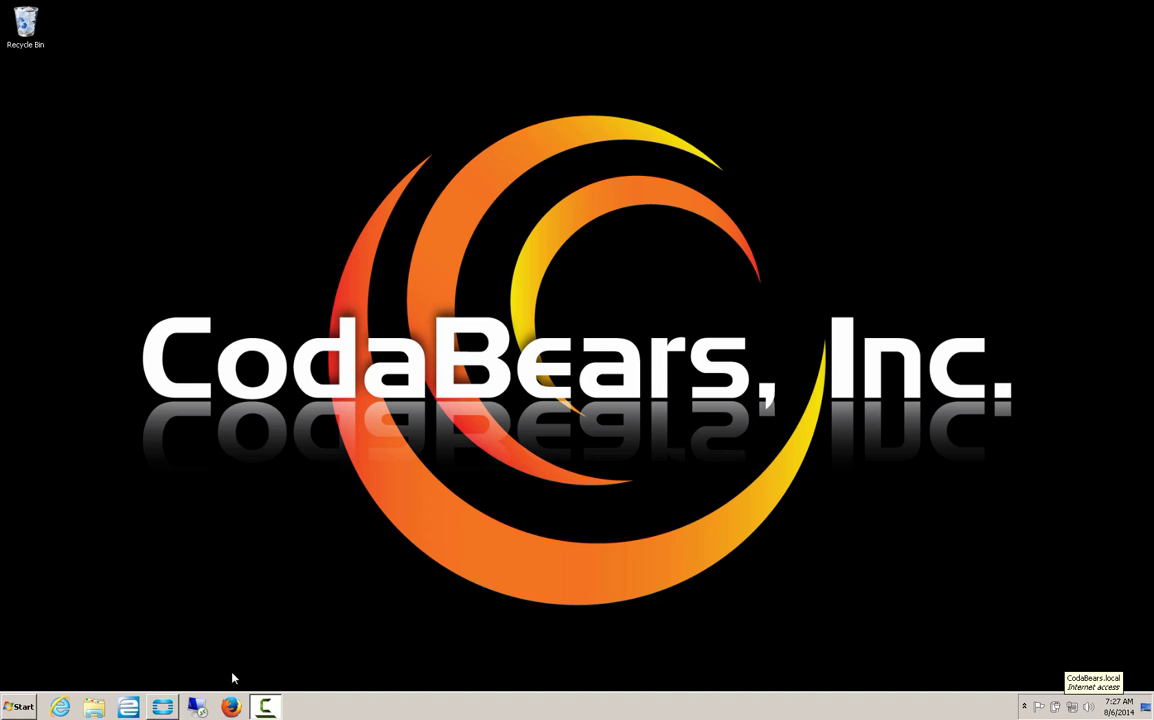
Open the Scheduled Shipments report from Sales Management > Order Management > Reports.
click(166, 708)
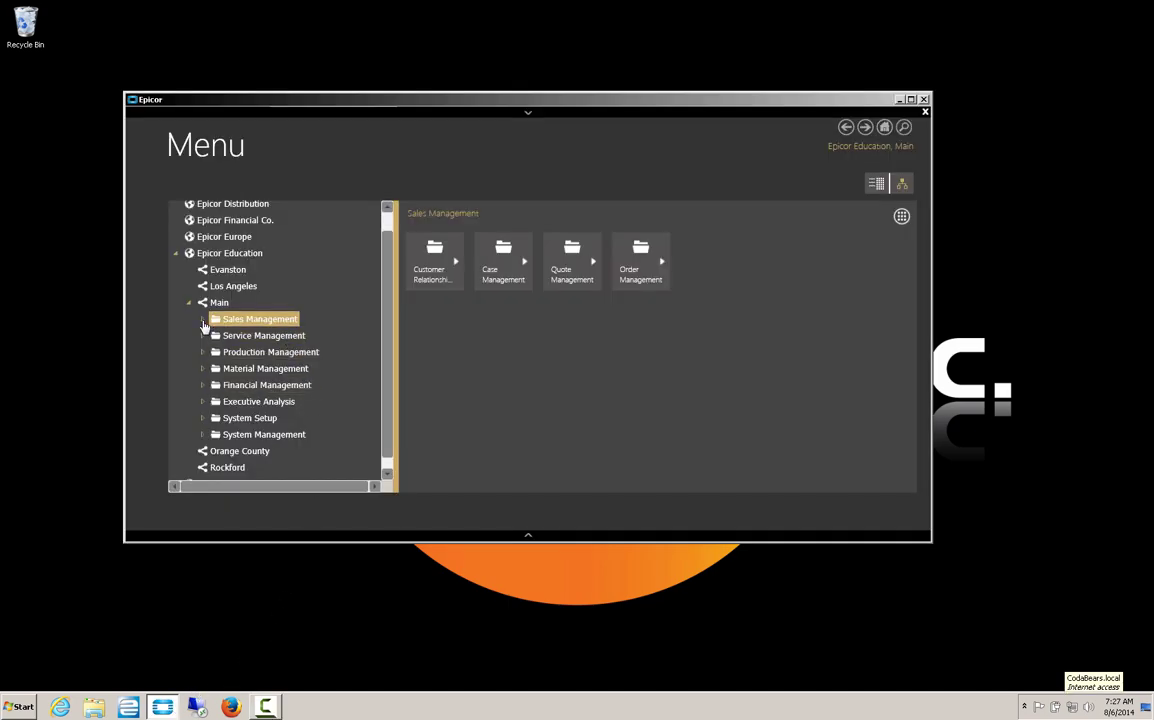
click(202, 320)
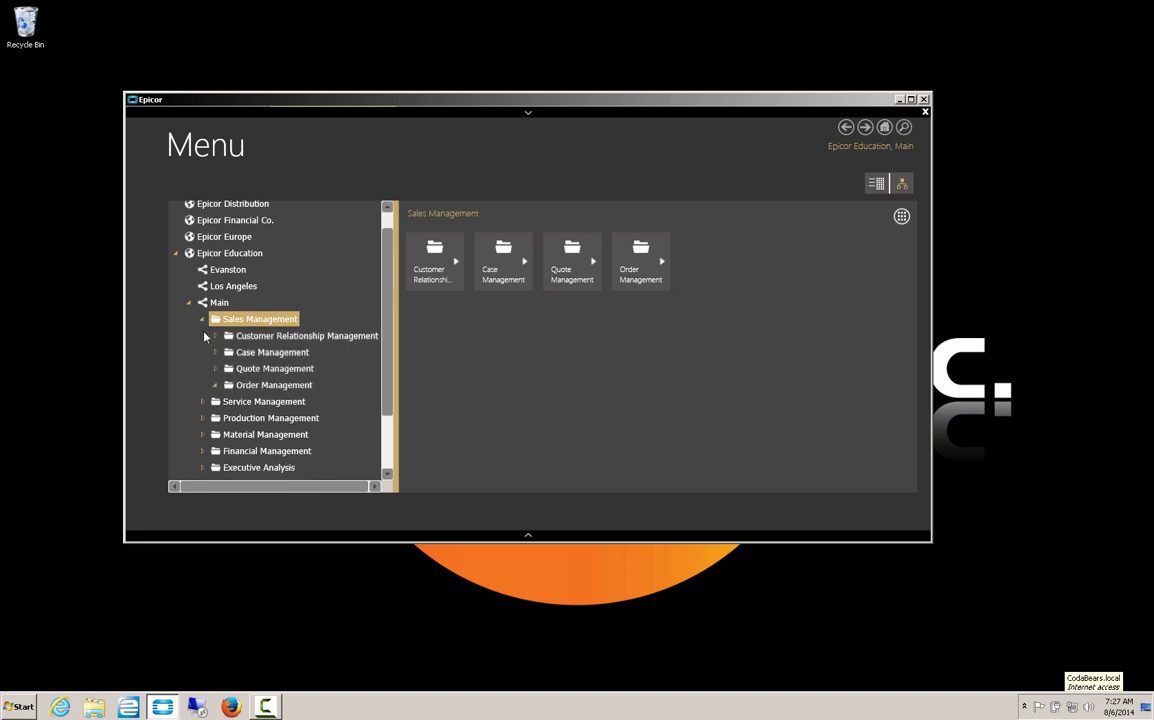
click(215, 386)
click(256, 435)
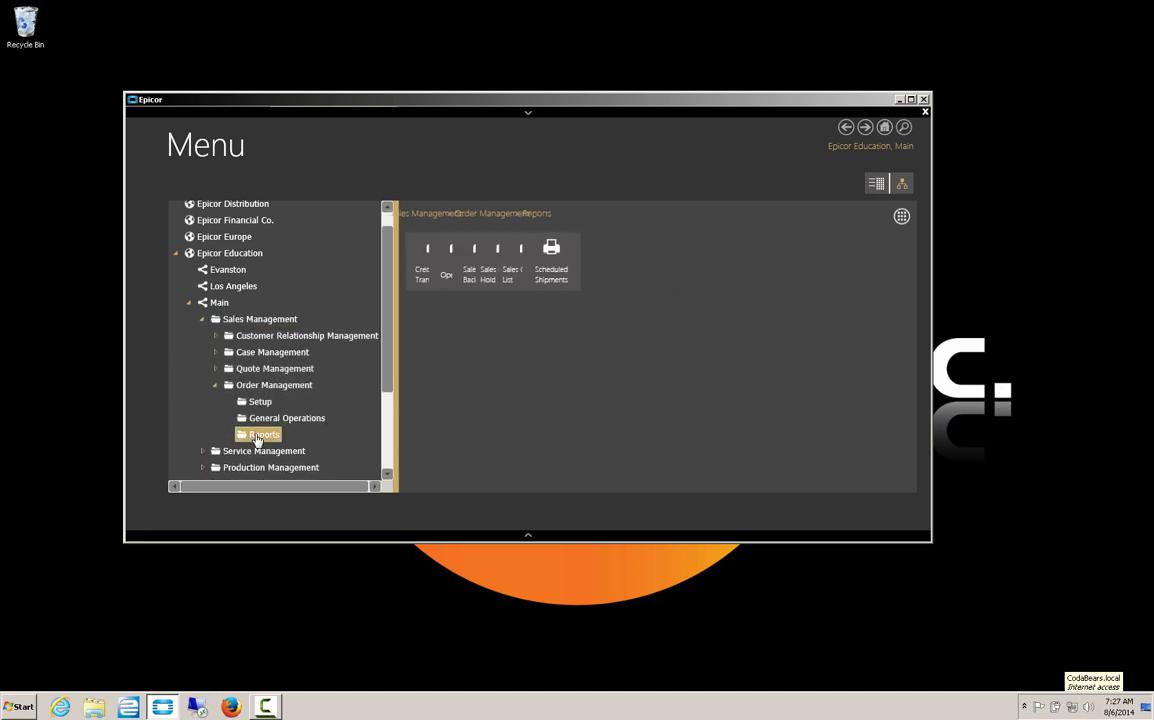
click(776, 255)
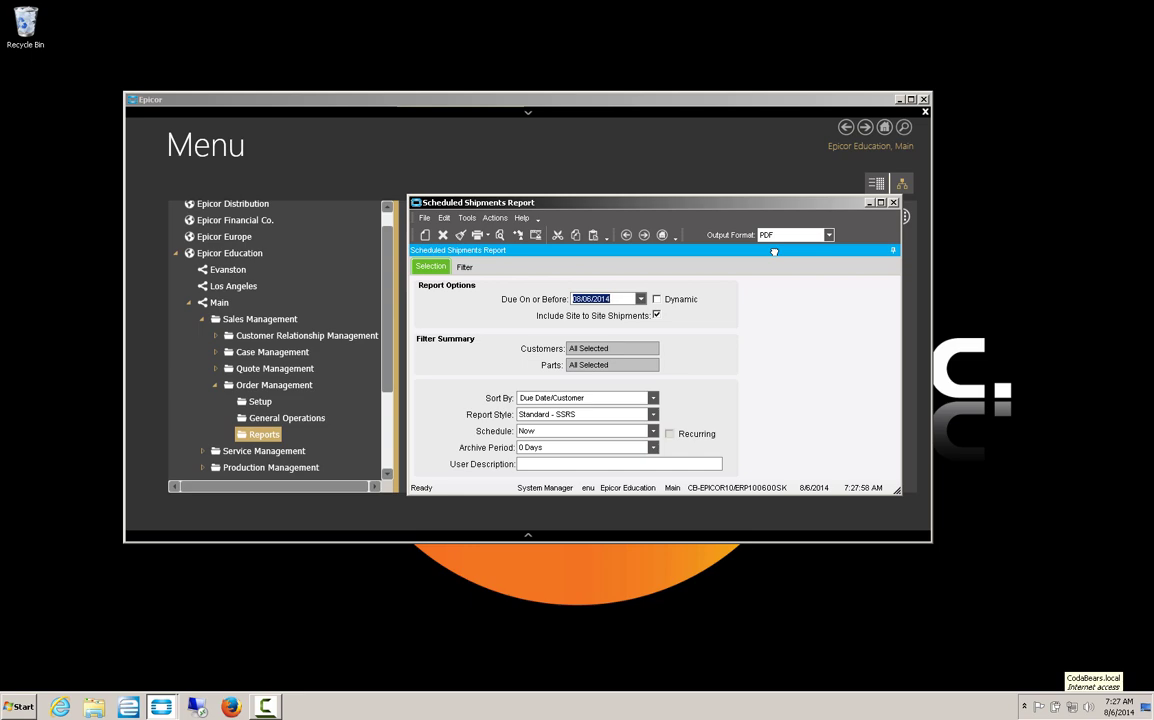
Set Due On or Before to 1/1/2009 and archive period Day, then print preview.
text(1/1/2009)
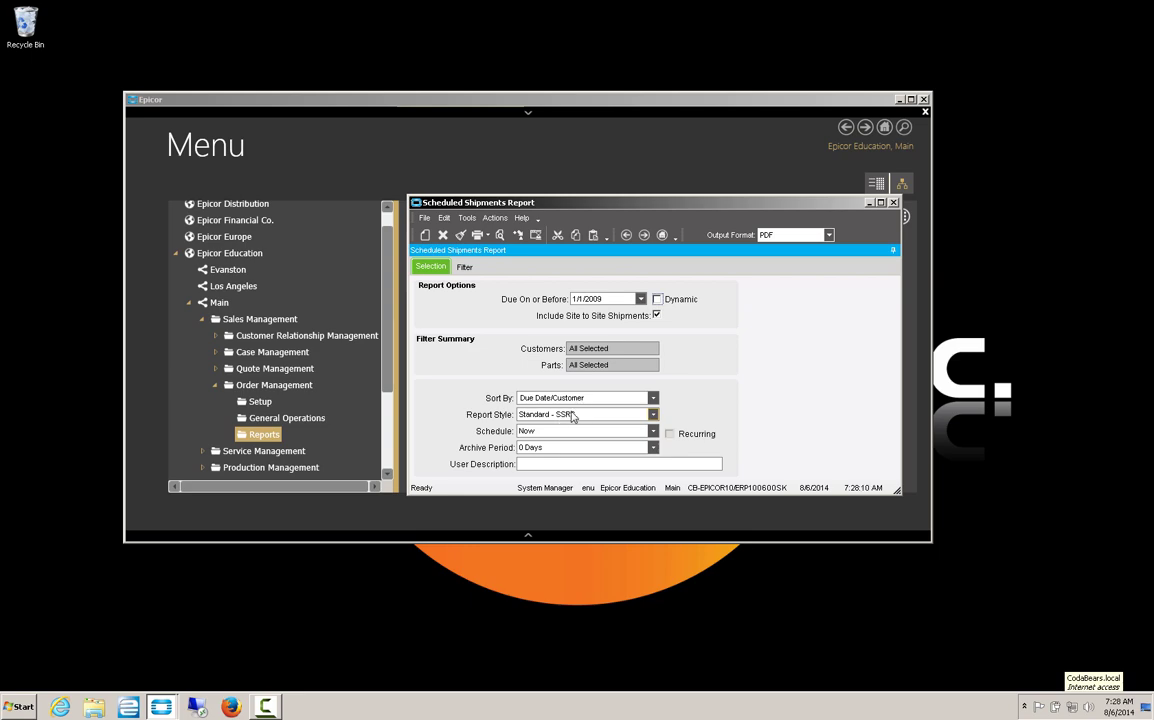
click(653, 448)
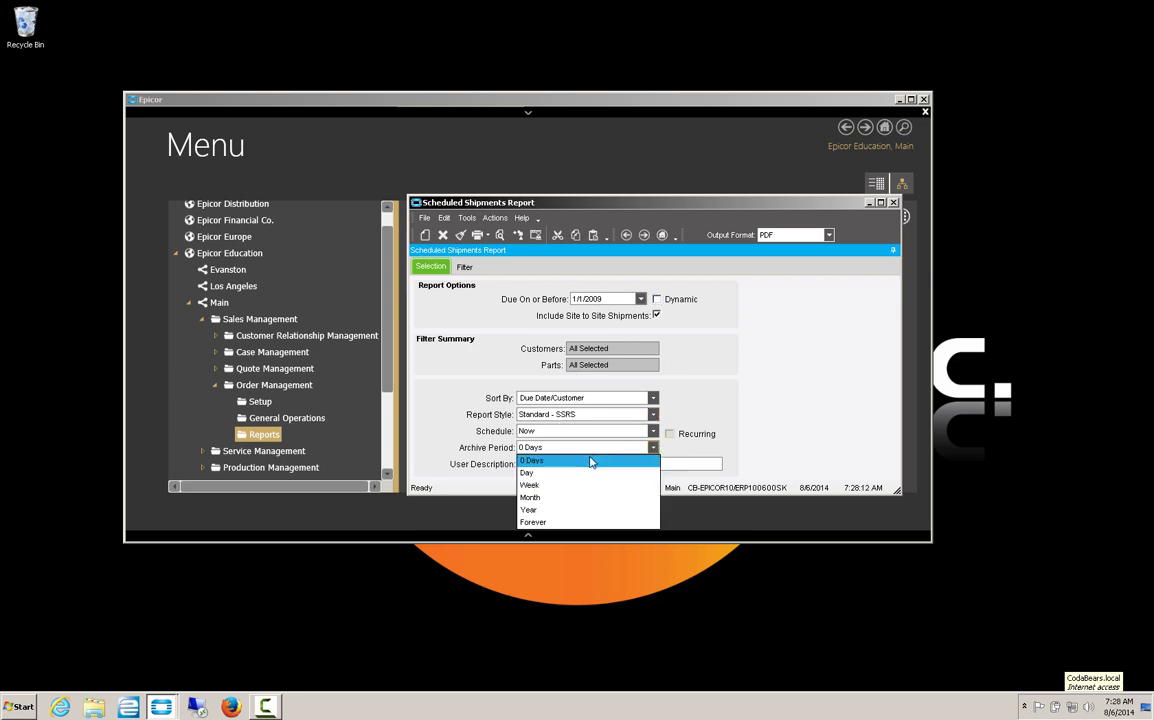
click(528, 472)
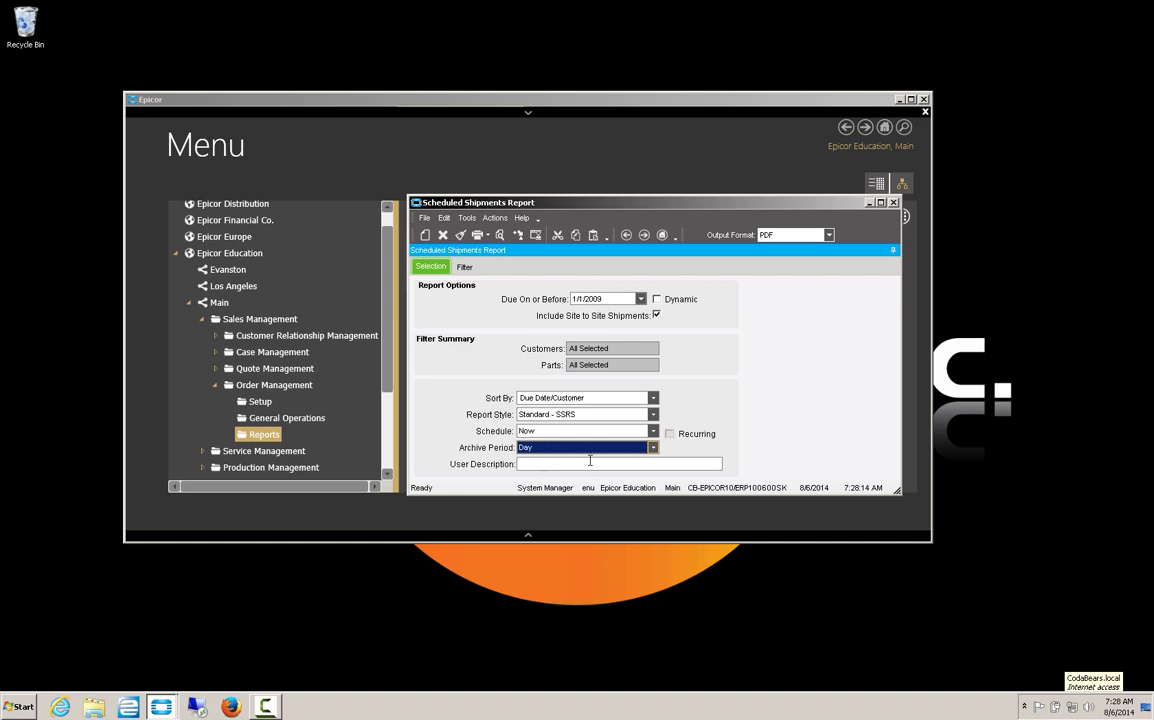
click(500, 236)
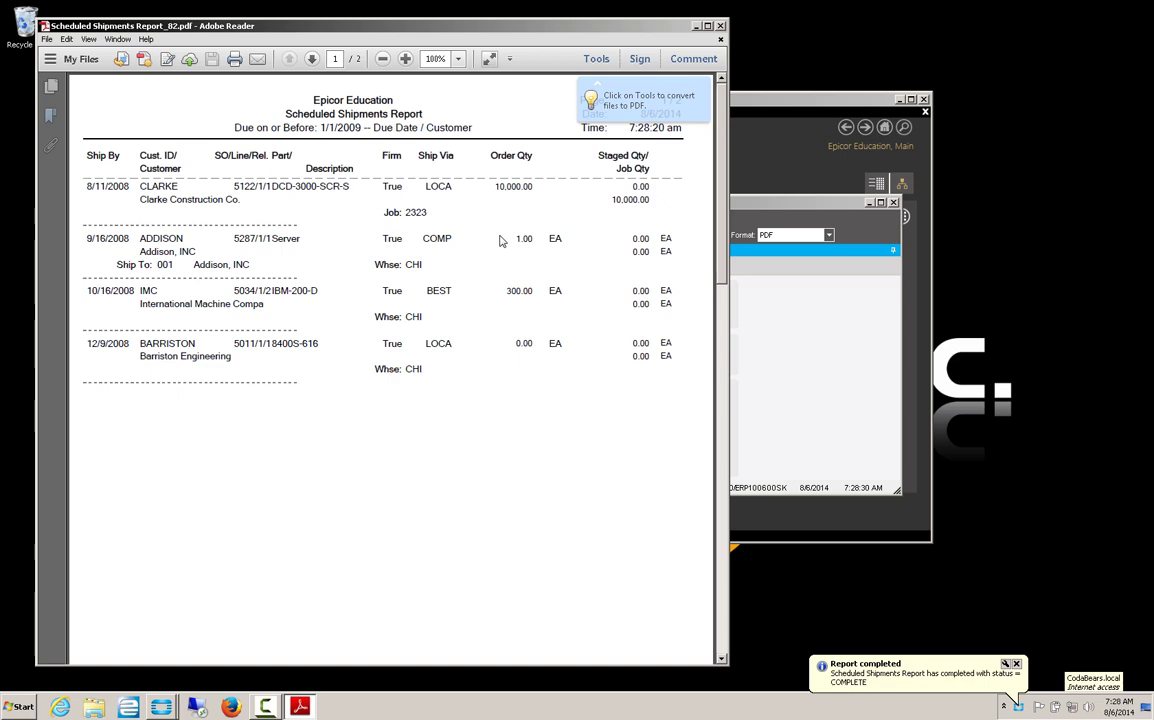
Glance at the Tools pane in Adobe Reader, then close the Scheduled Shipments PDF.
click(596, 59)
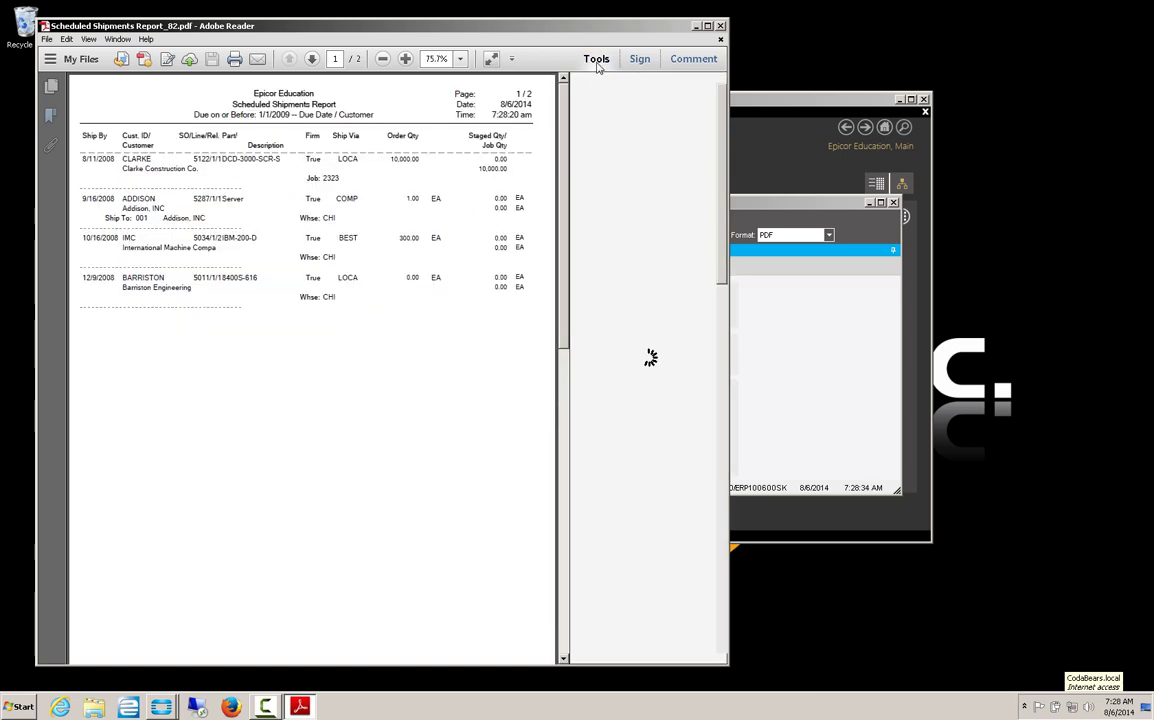
click(596, 59)
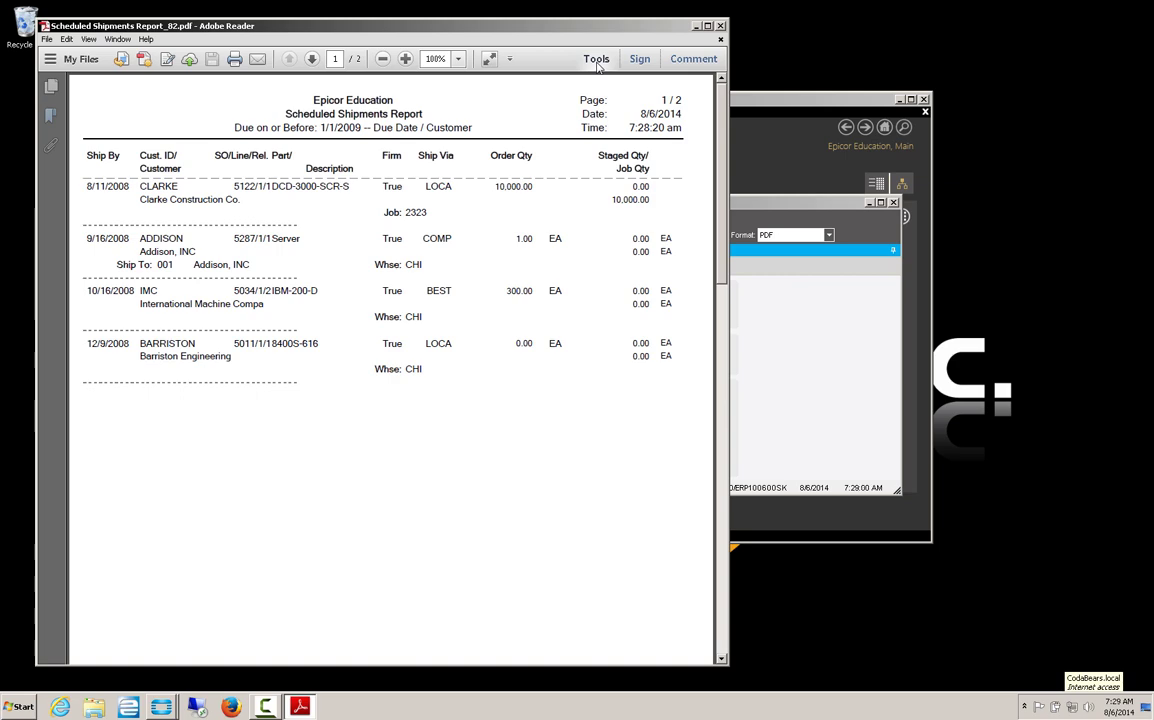
click(720, 27)
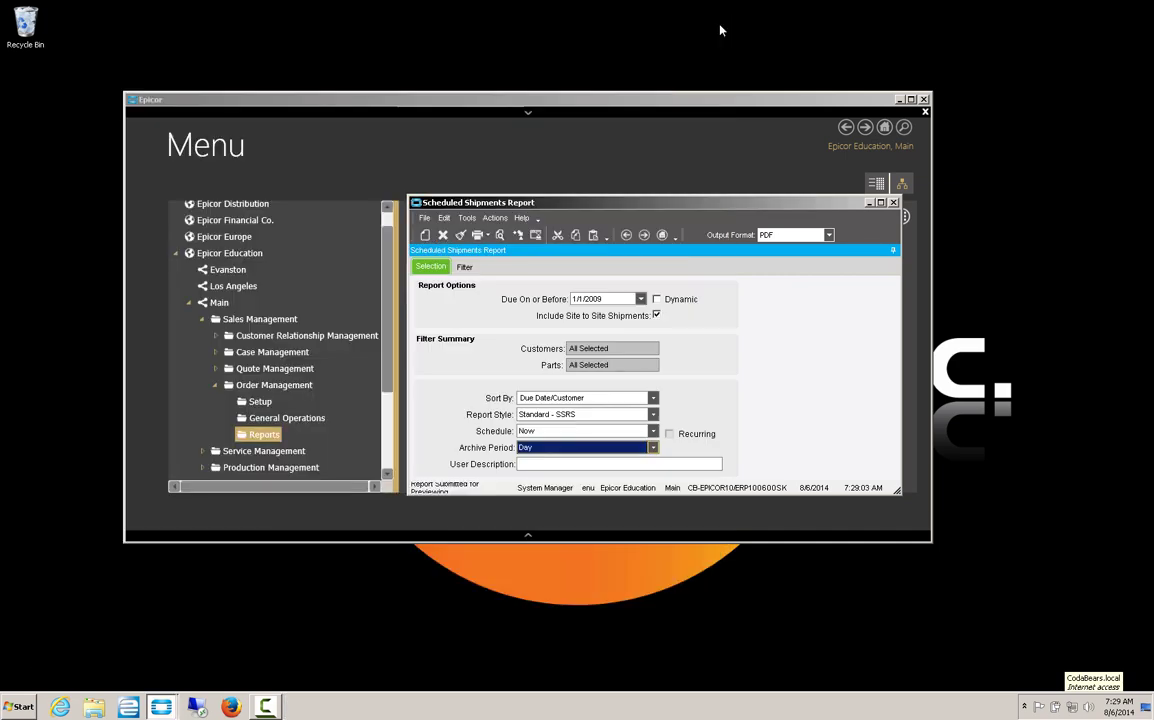
Open Report Style maintenance under System Management > Reporting.
click(389, 447)
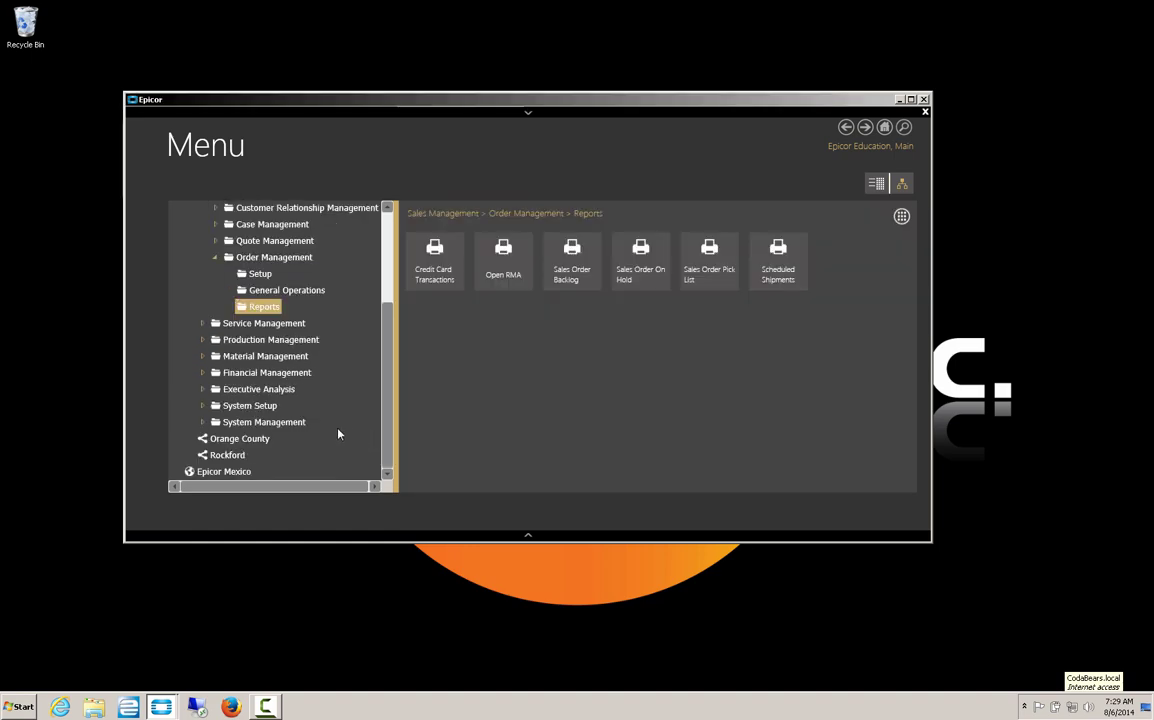
click(202, 424)
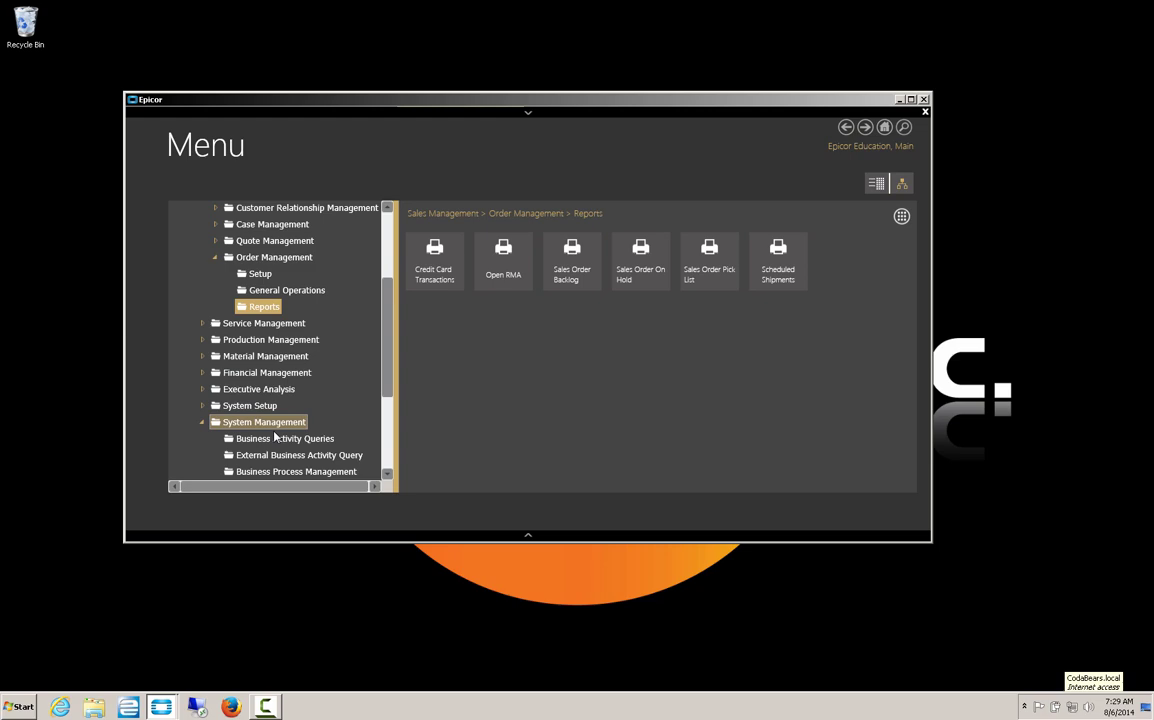
scroll(355, 408, down, 3)
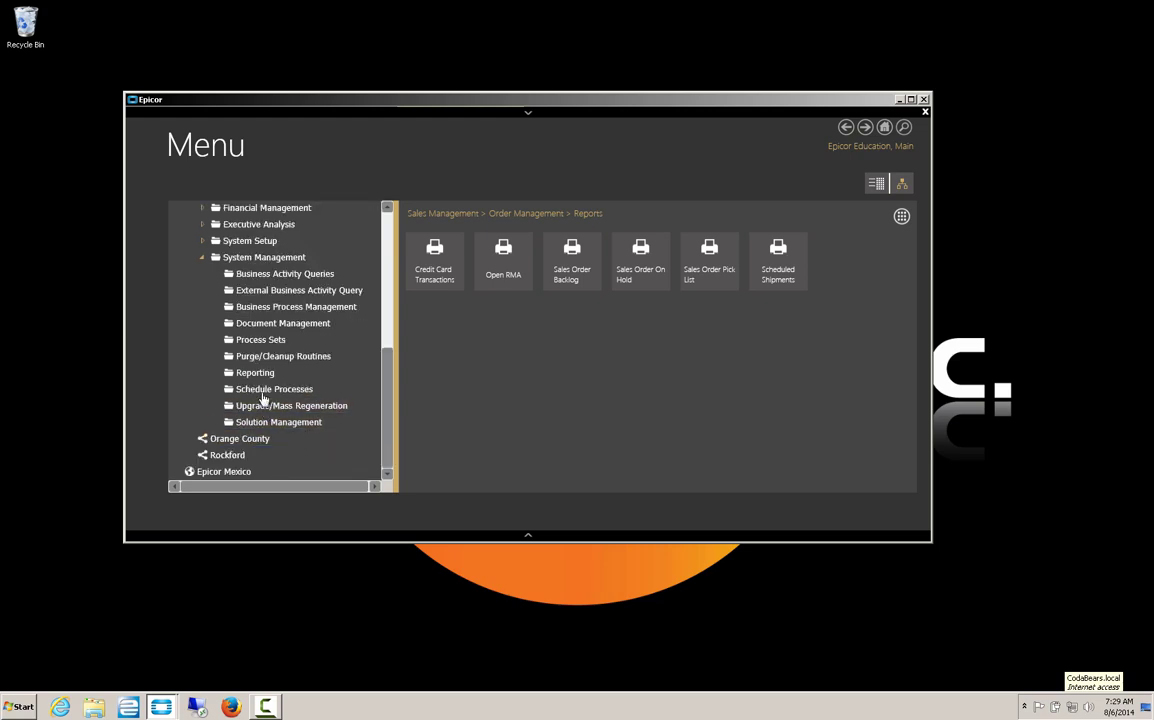
click(256, 378)
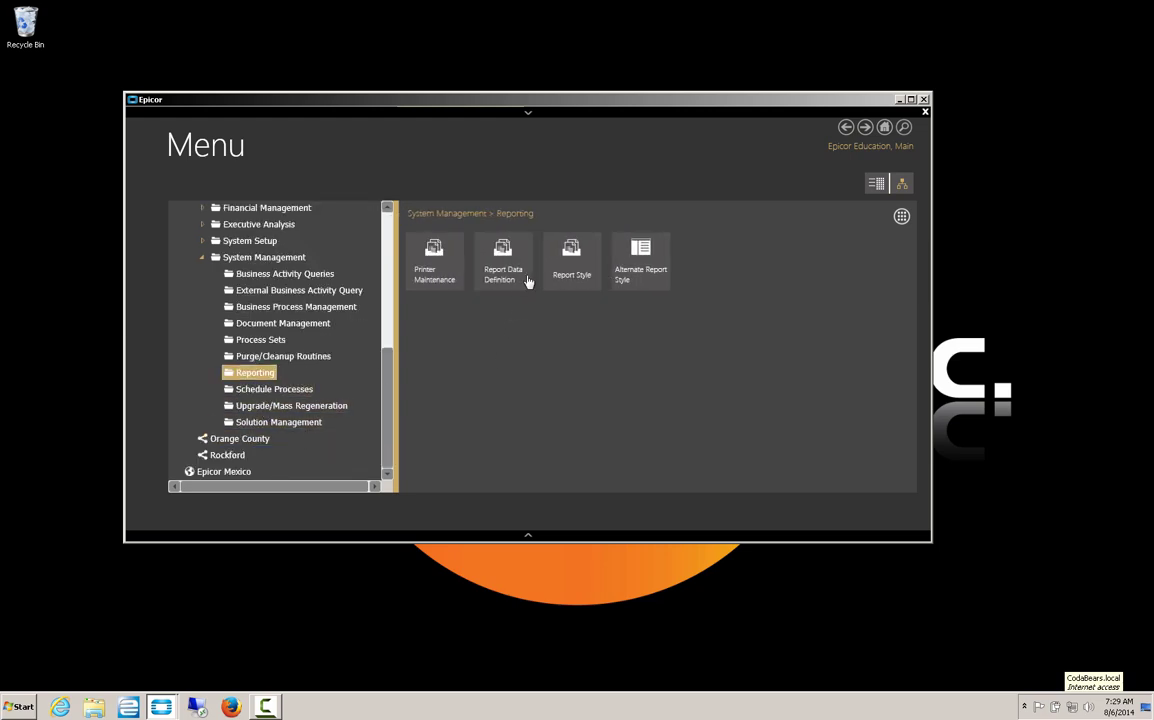
click(565, 273)
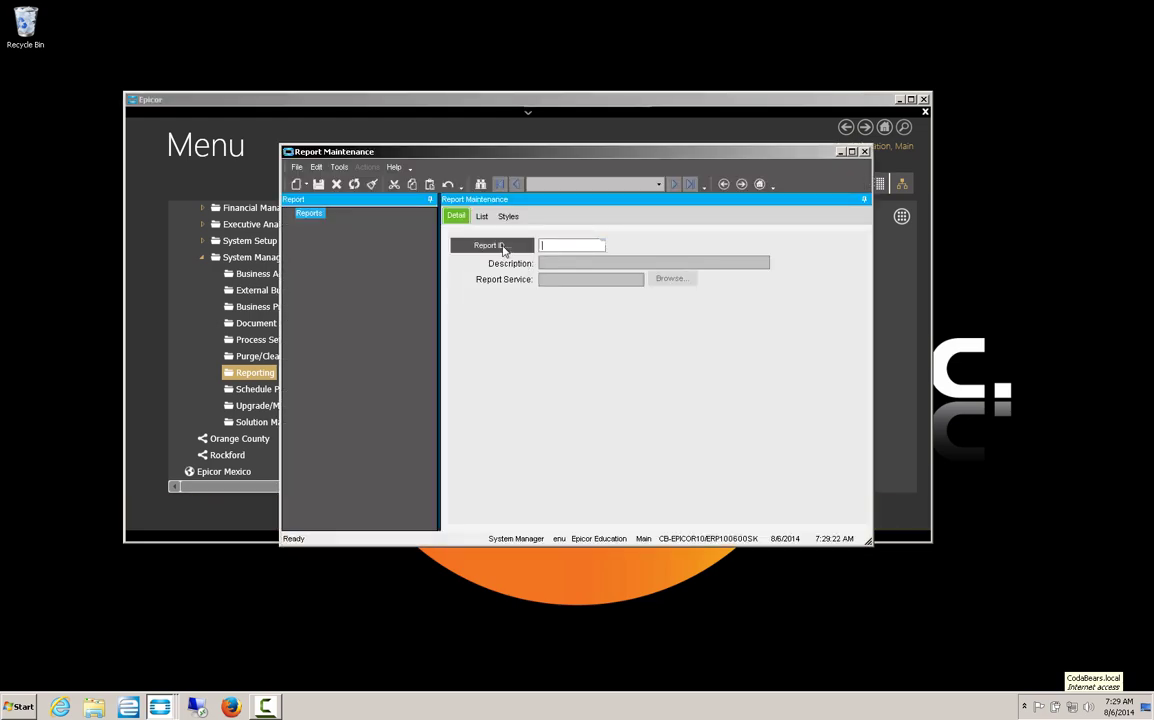
Load report SchedShip, show its Standard - SSRS style details, and launch Internet Explorer.
click(492, 245)
text(s)
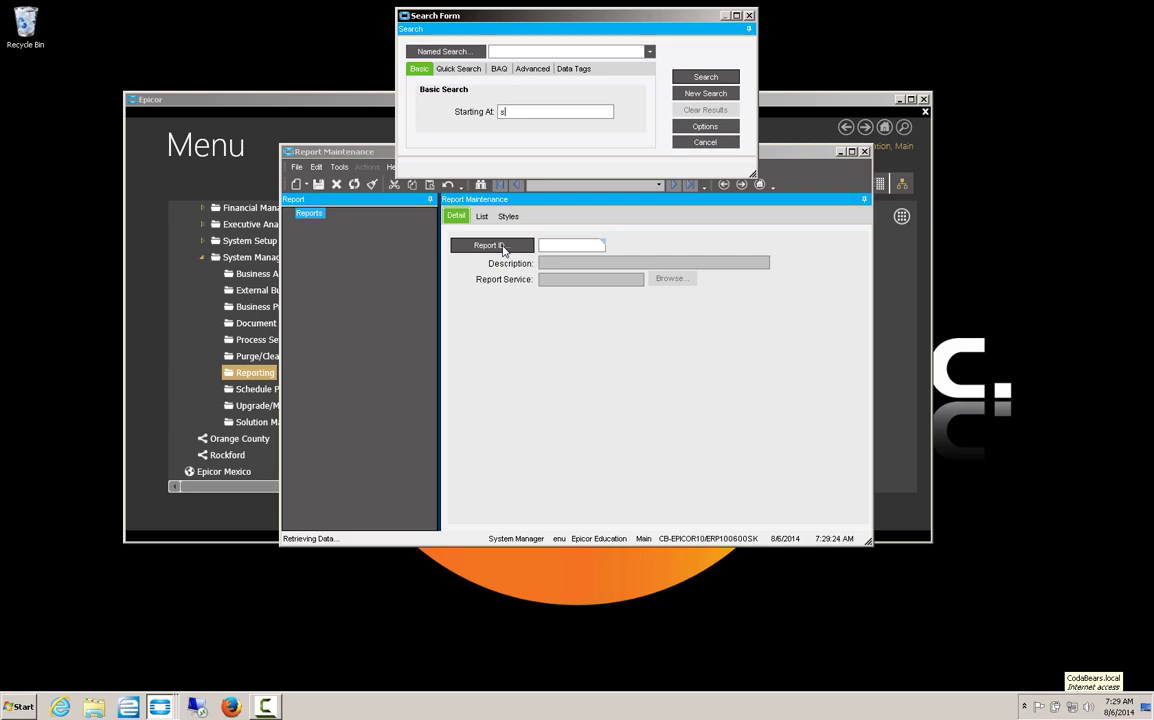
click(692, 79)
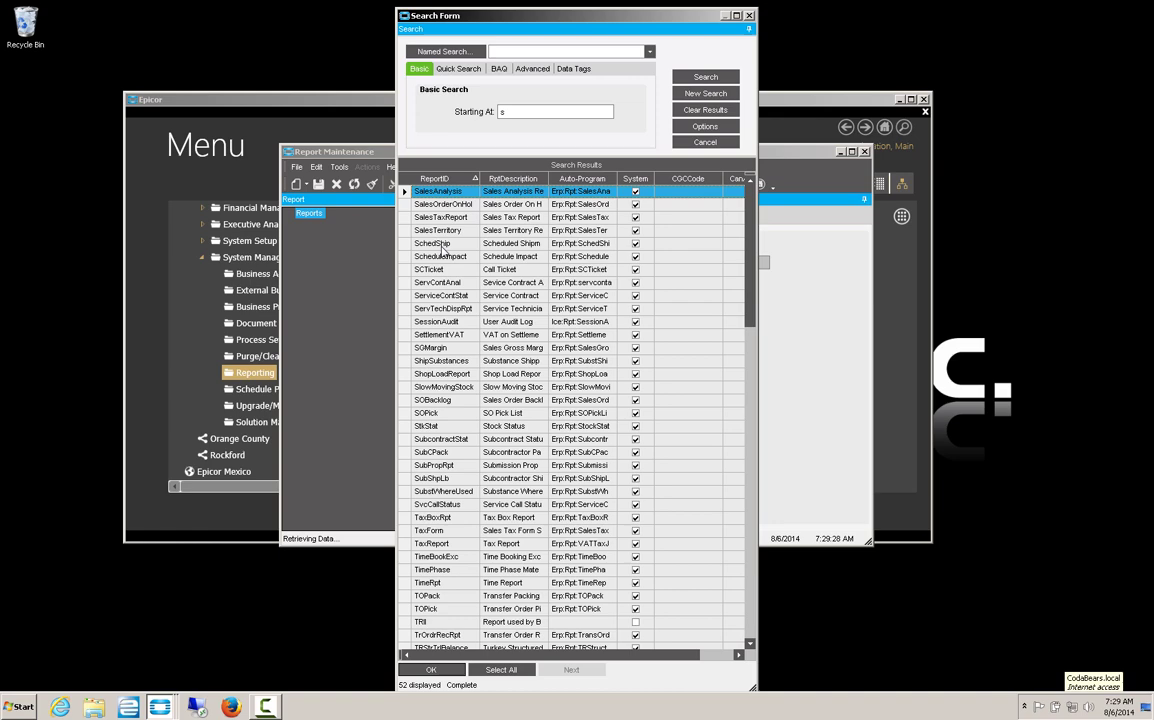
double_click(443, 246)
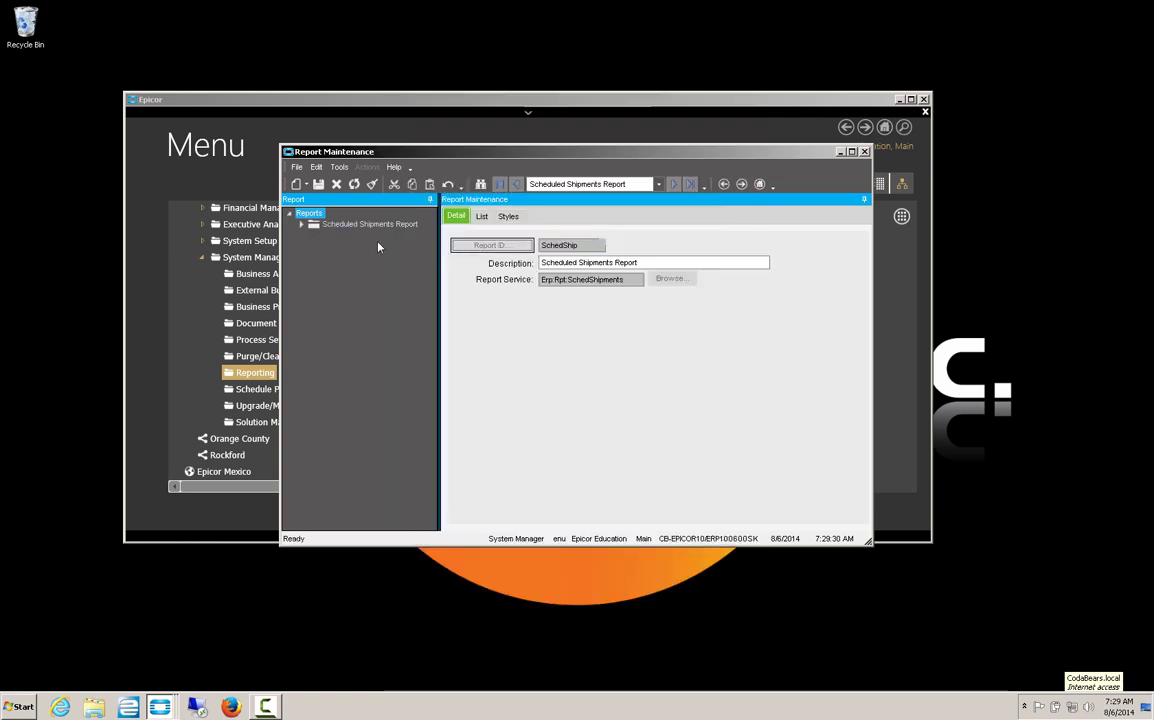
click(313, 225)
click(348, 235)
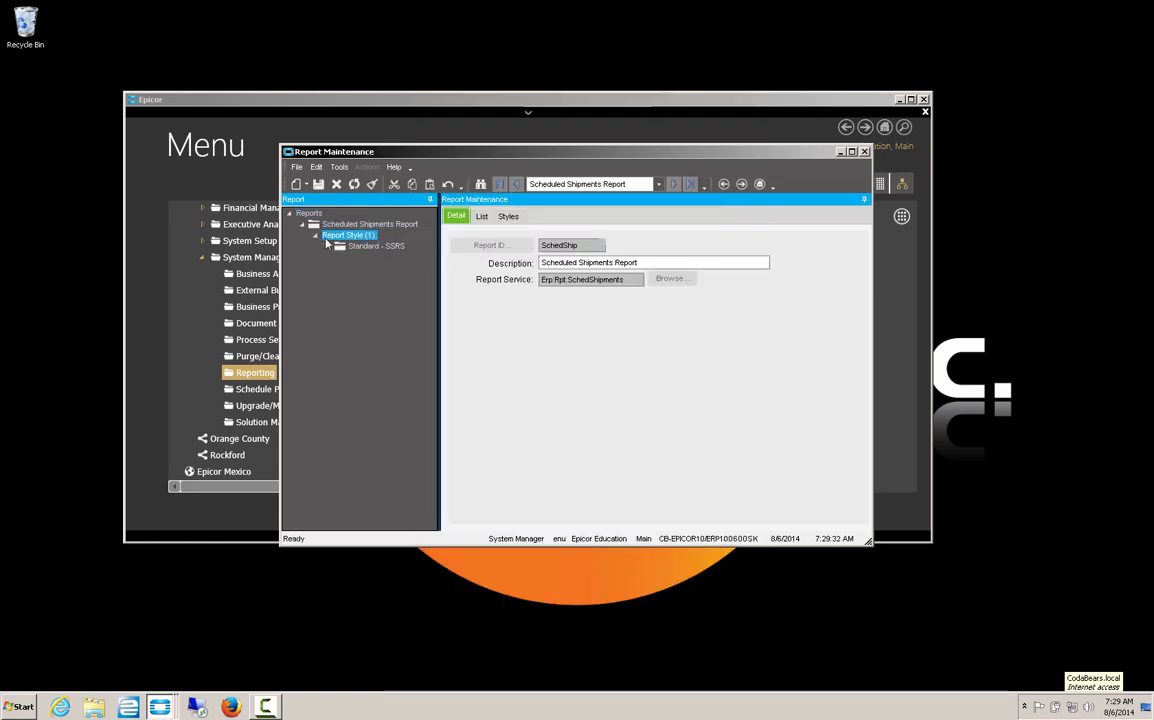
click(378, 248)
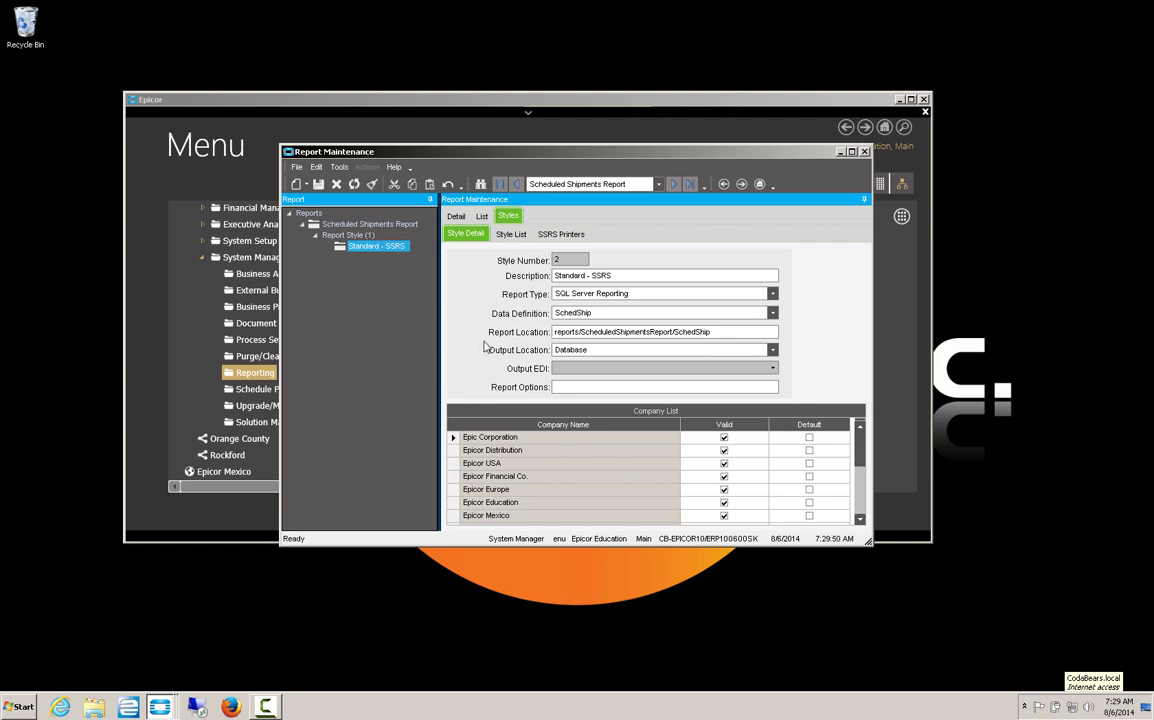
click(61, 707)
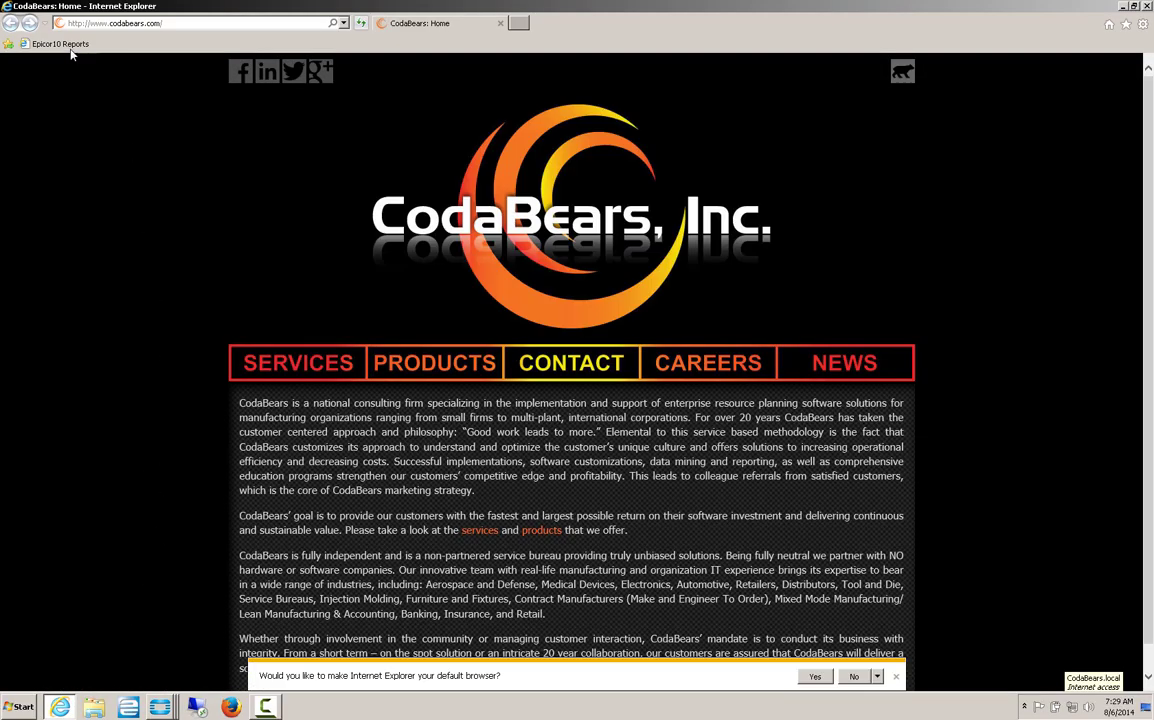
Browse from the Epicor10 Reports favorite through the reports folder into ScheduledShipmentsReport.
click(62, 45)
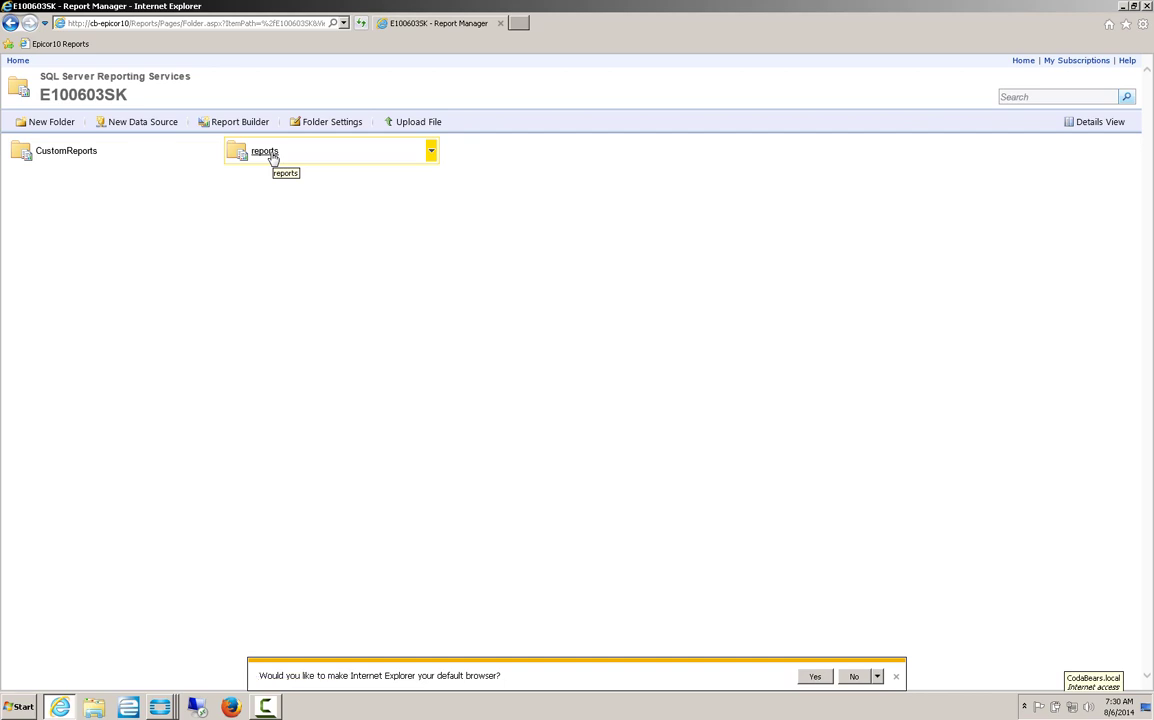
click(271, 157)
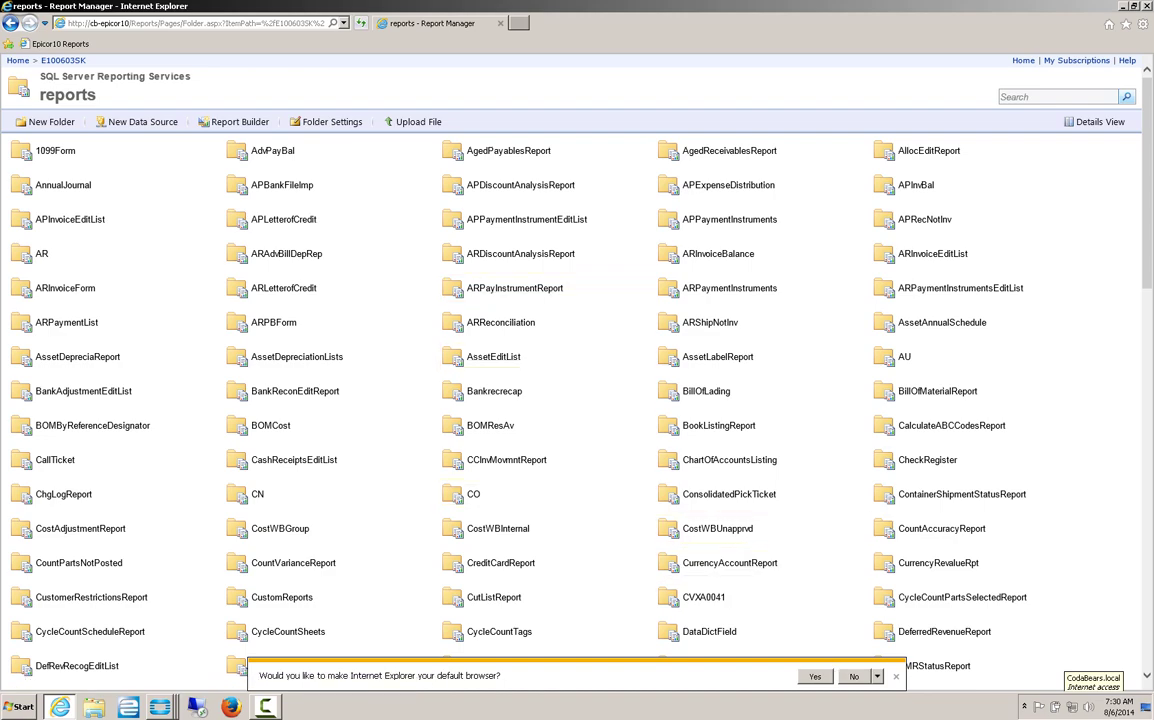
click(897, 678)
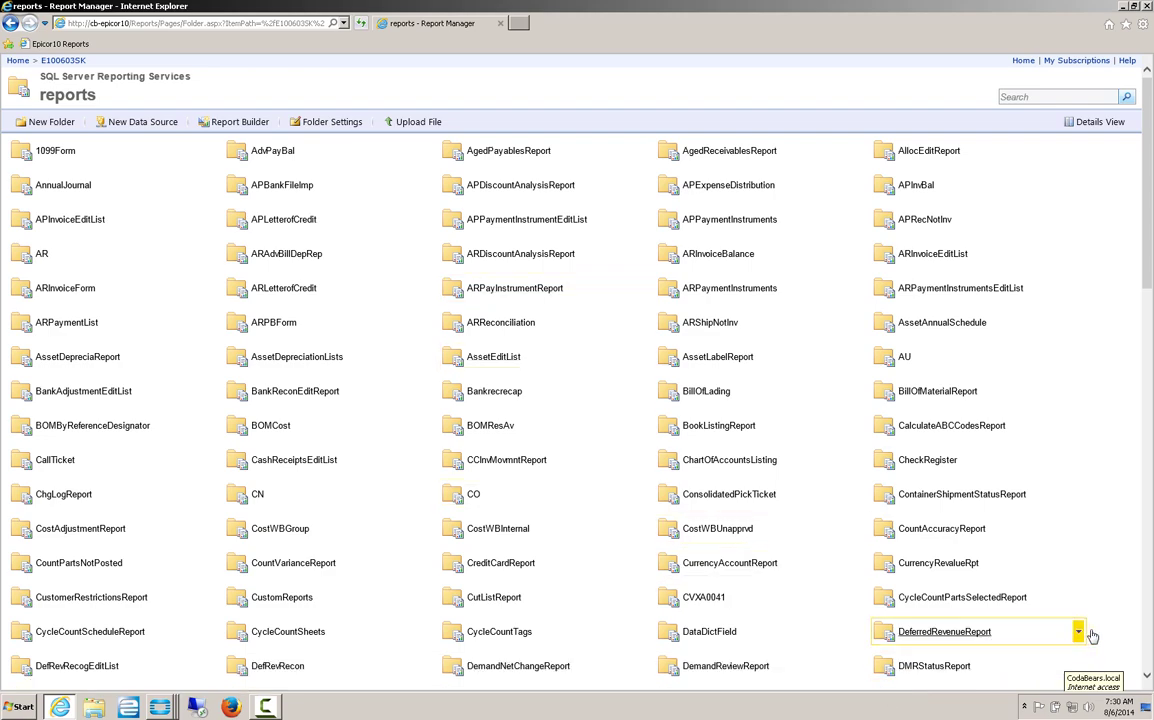
click(1150, 640)
scroll(1150, 640, down, 1)
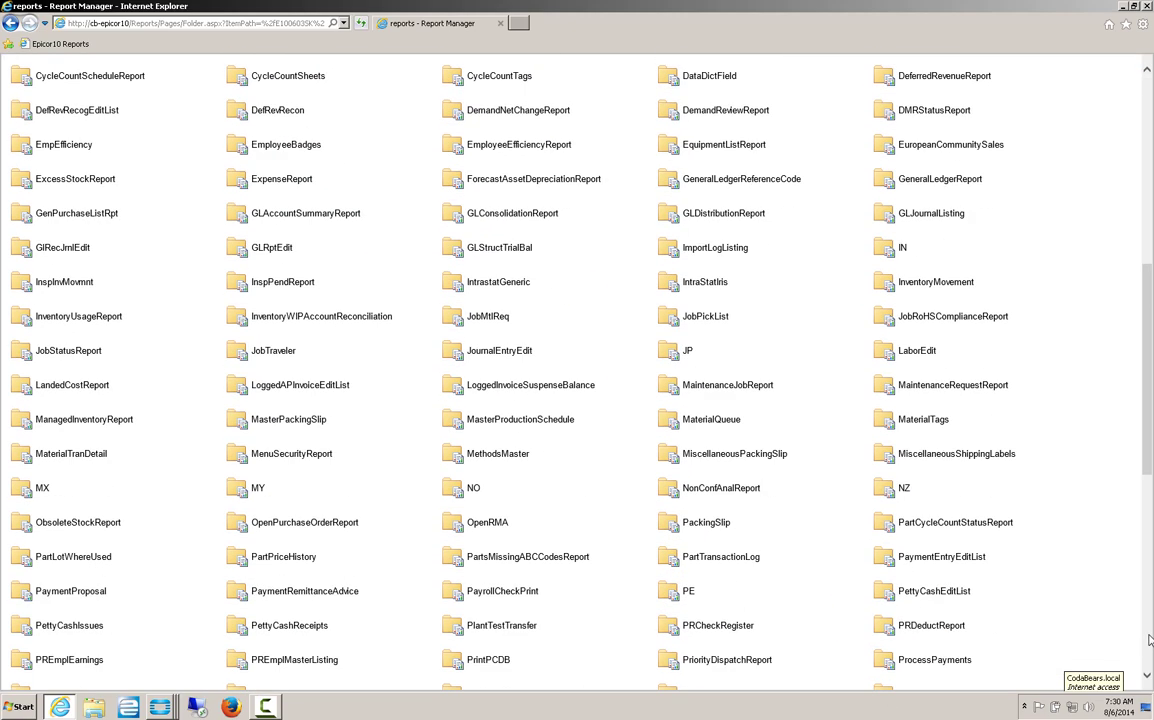
click(1150, 640)
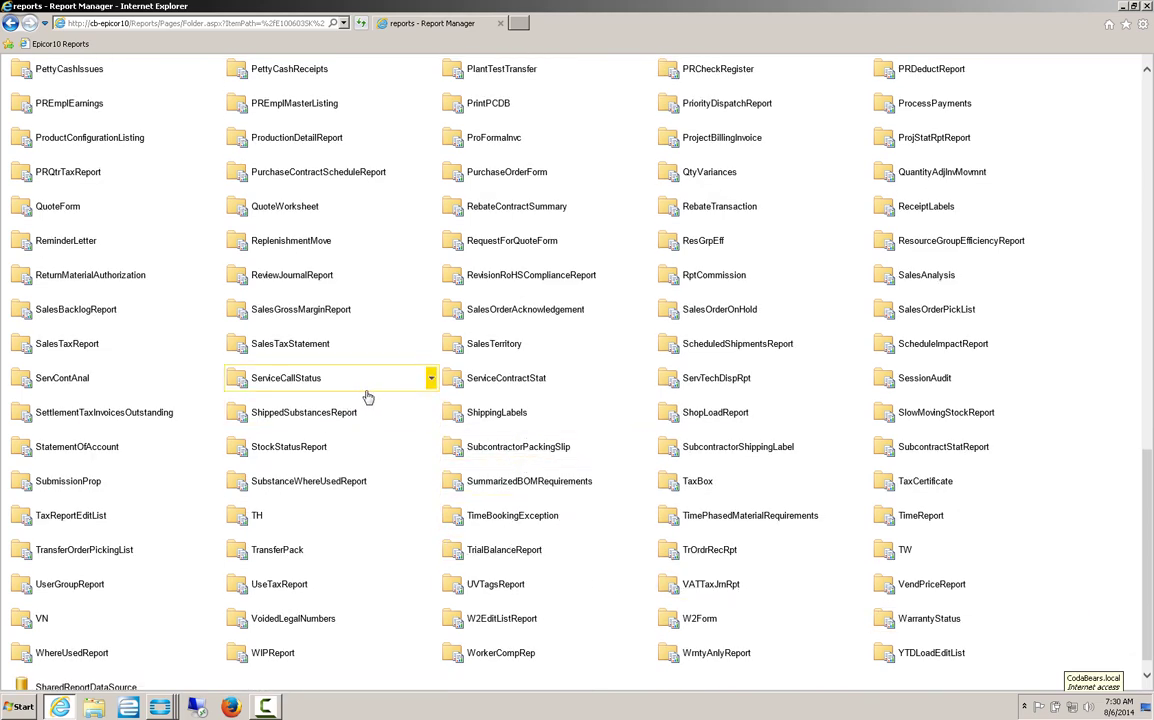
click(694, 344)
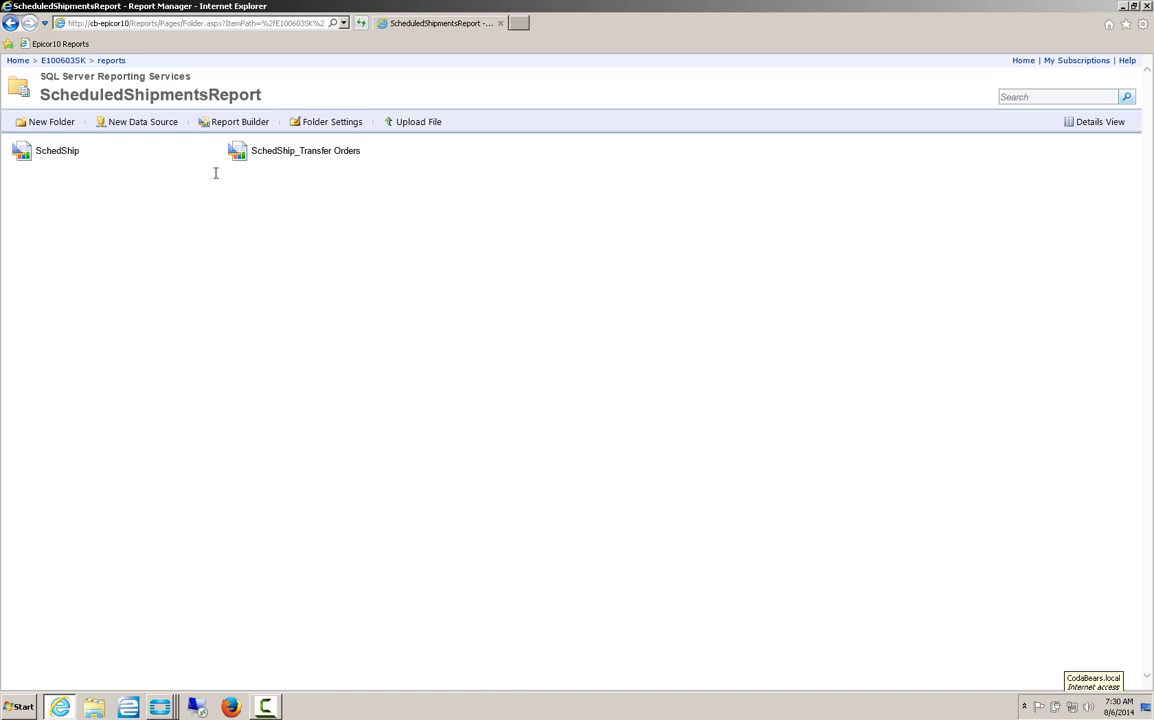
mouse_move(215, 156)
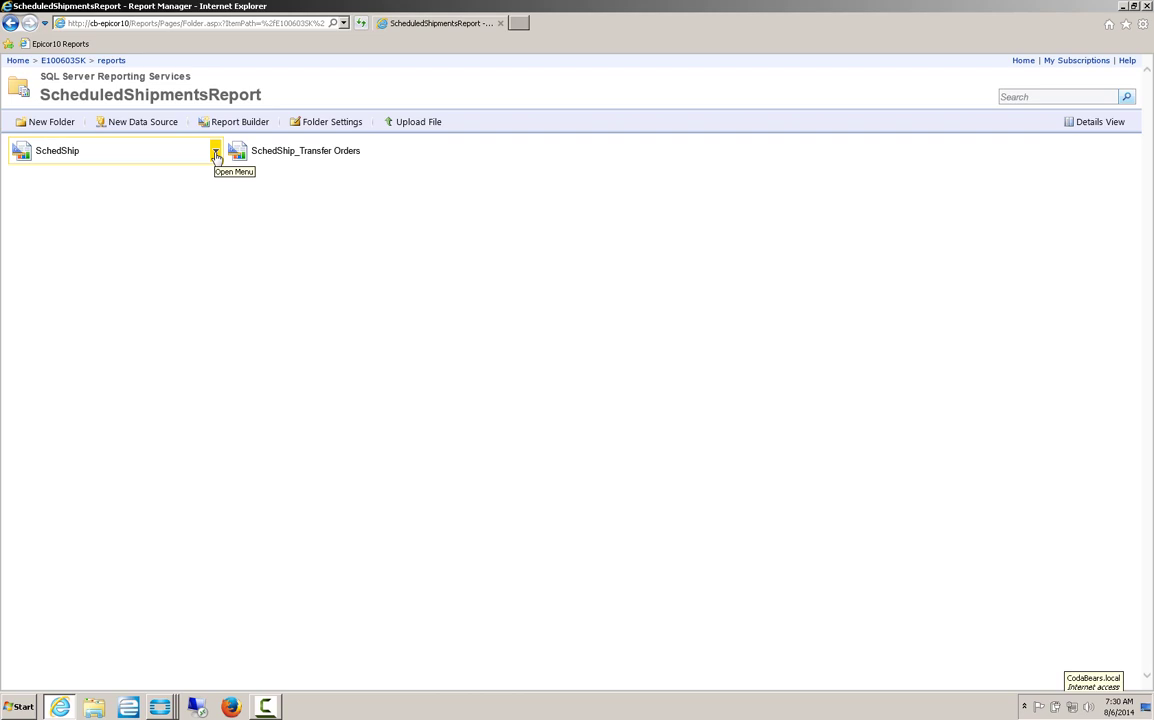
Download and save the SchedShip.rdl report definition.
click(215, 154)
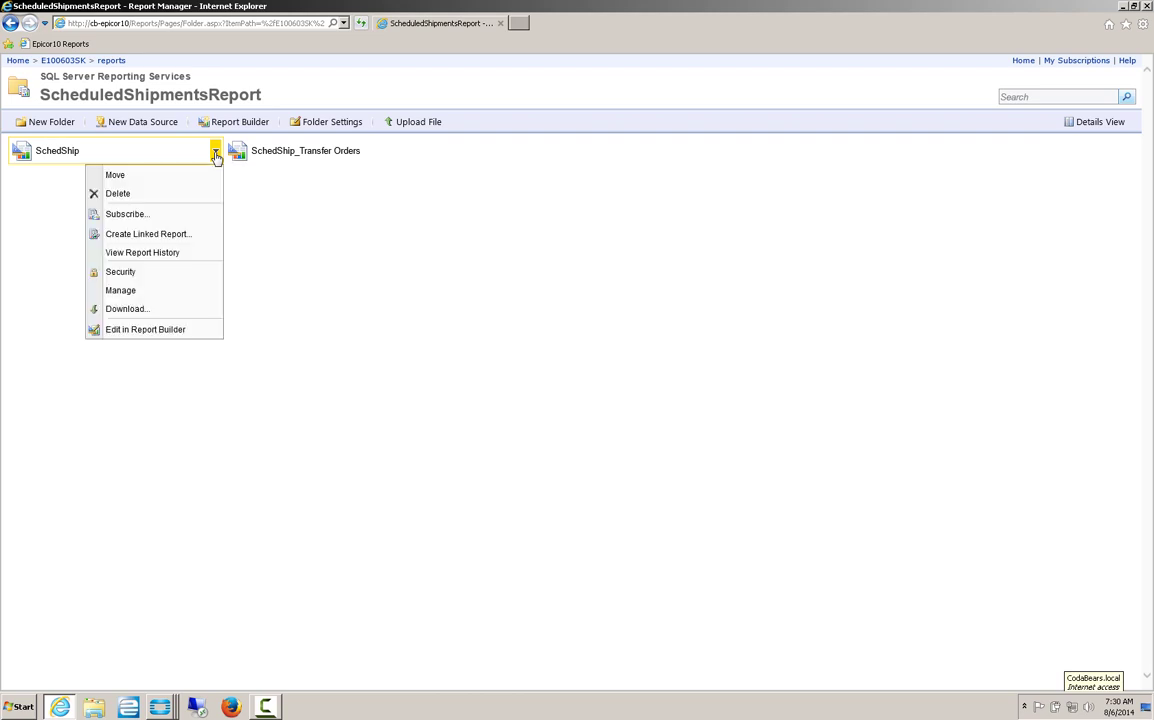
click(128, 316)
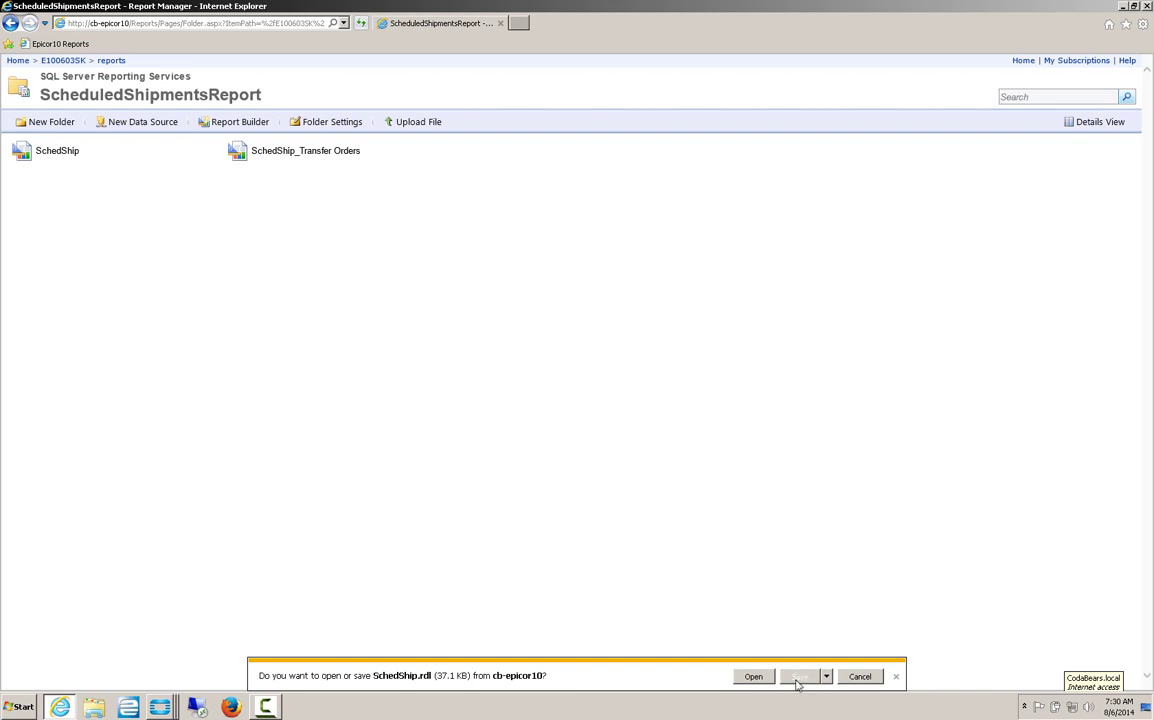
click(798, 677)
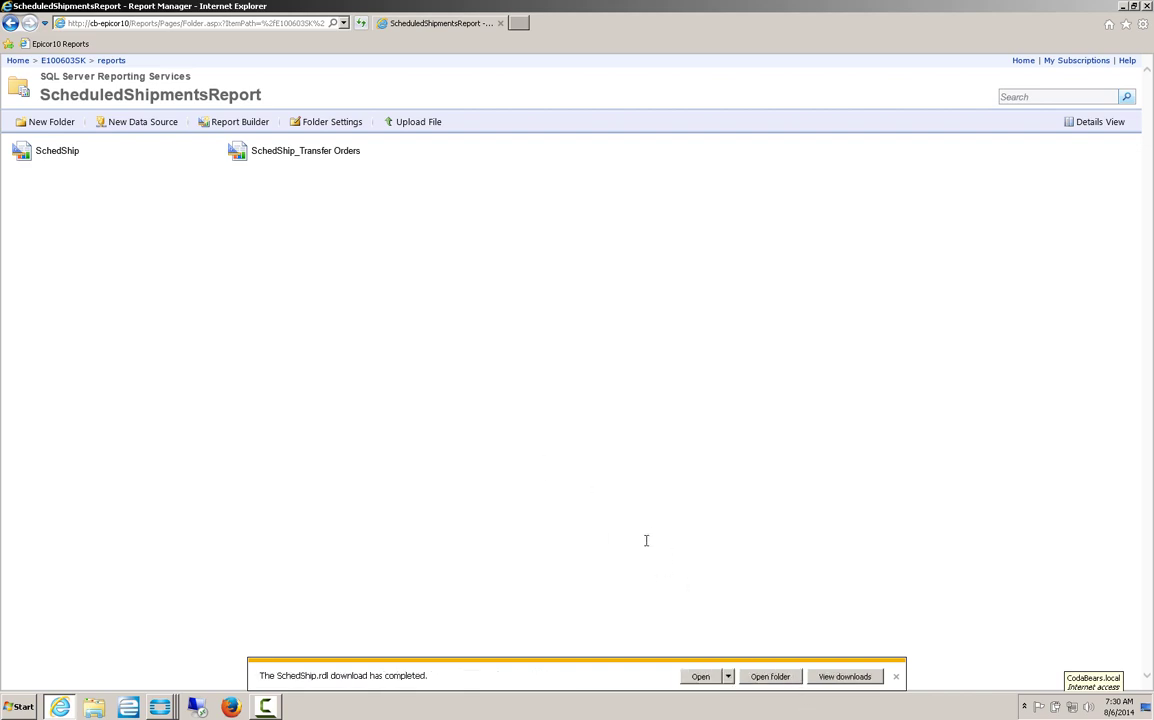
Download and save the SchedShip_Transfer Orders.rdl report definition.
click(432, 153)
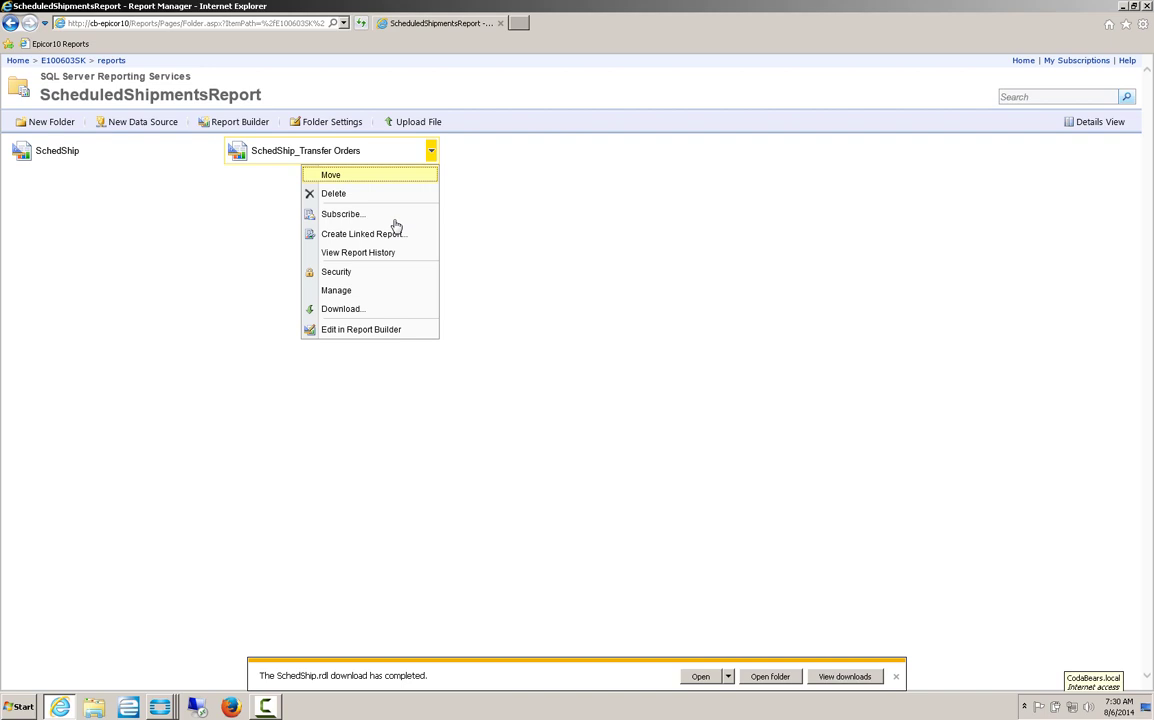
click(361, 312)
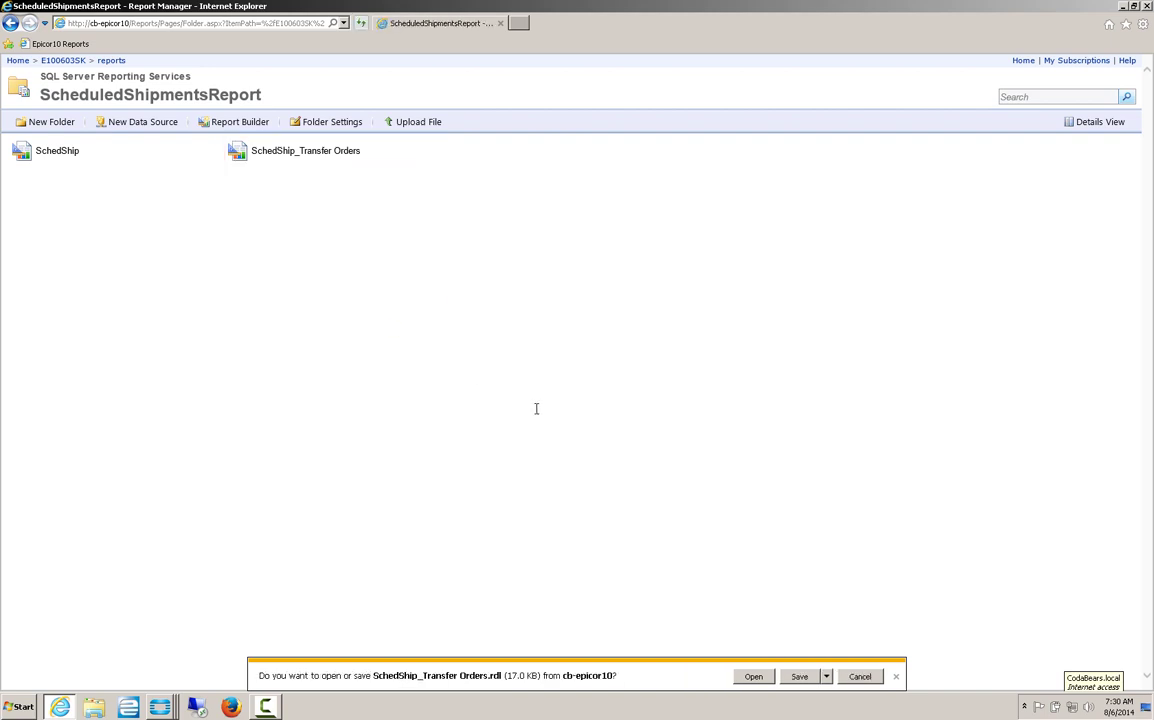
click(799, 677)
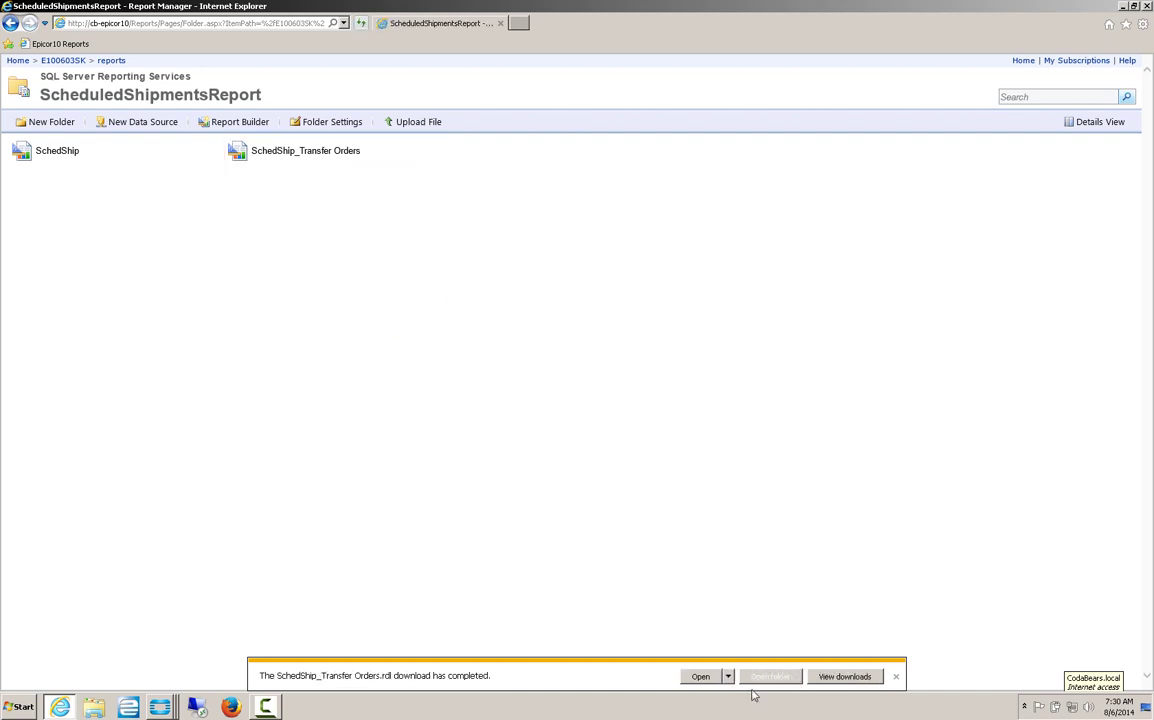
Check SchedShip.rdl in the Downloads folder, then dismiss the browser's download notice.
click(768, 677)
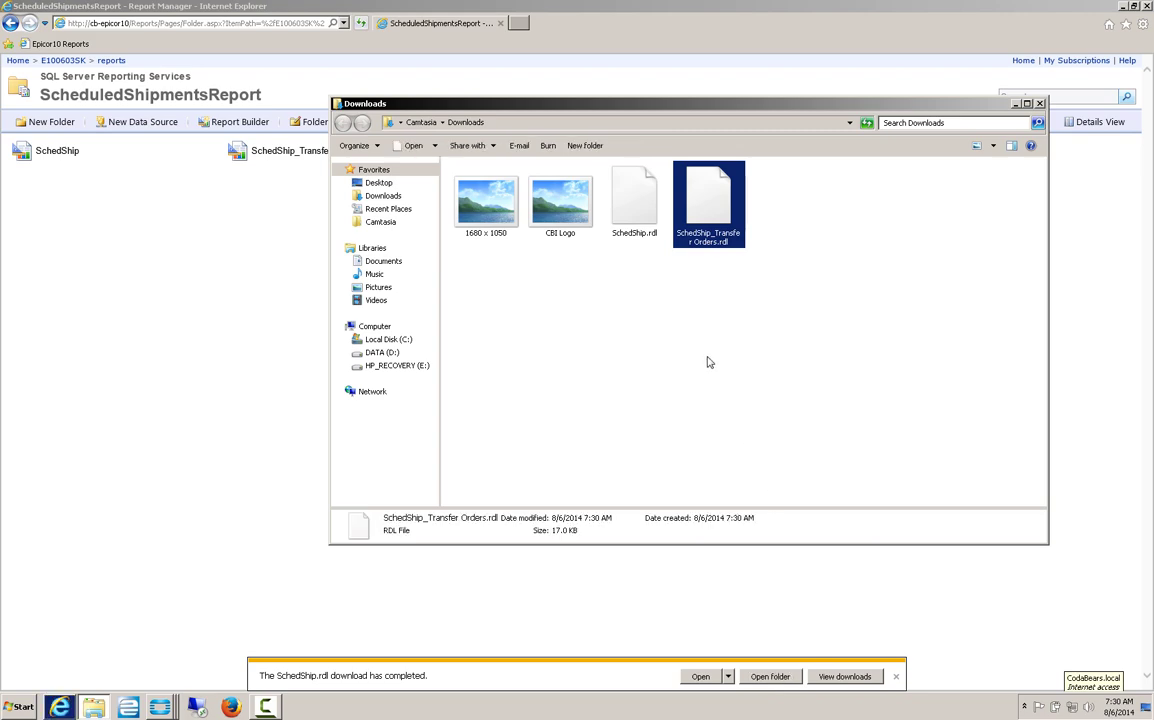
click(624, 222)
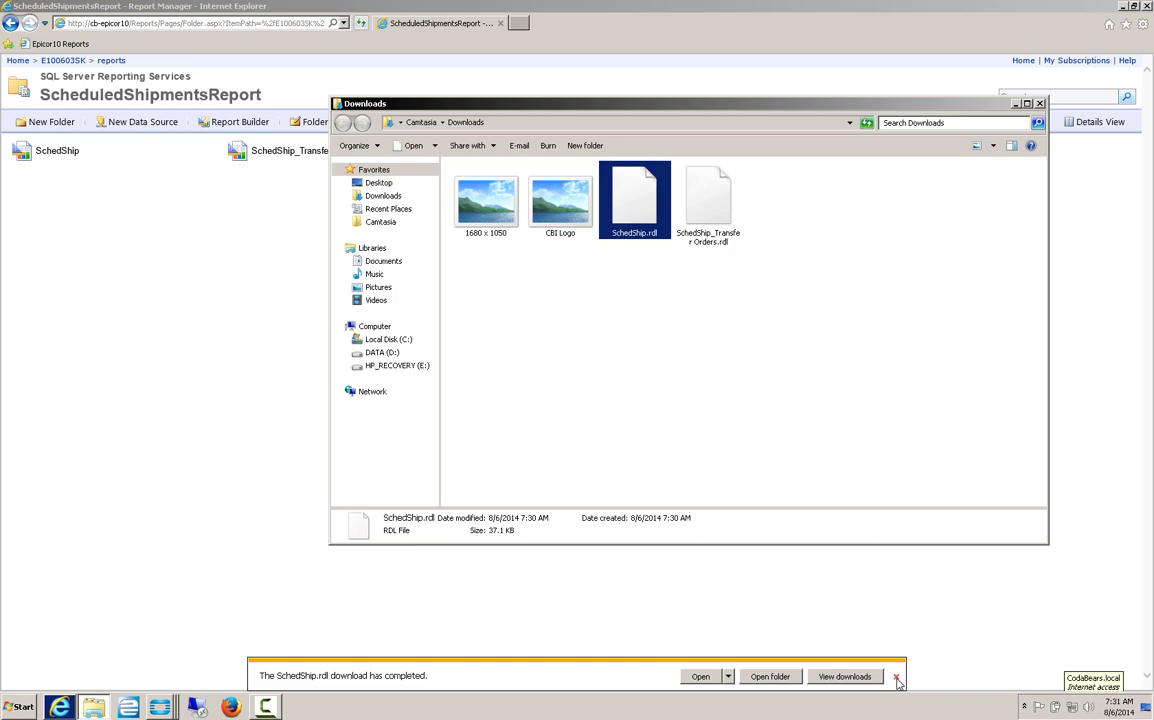
click(899, 680)
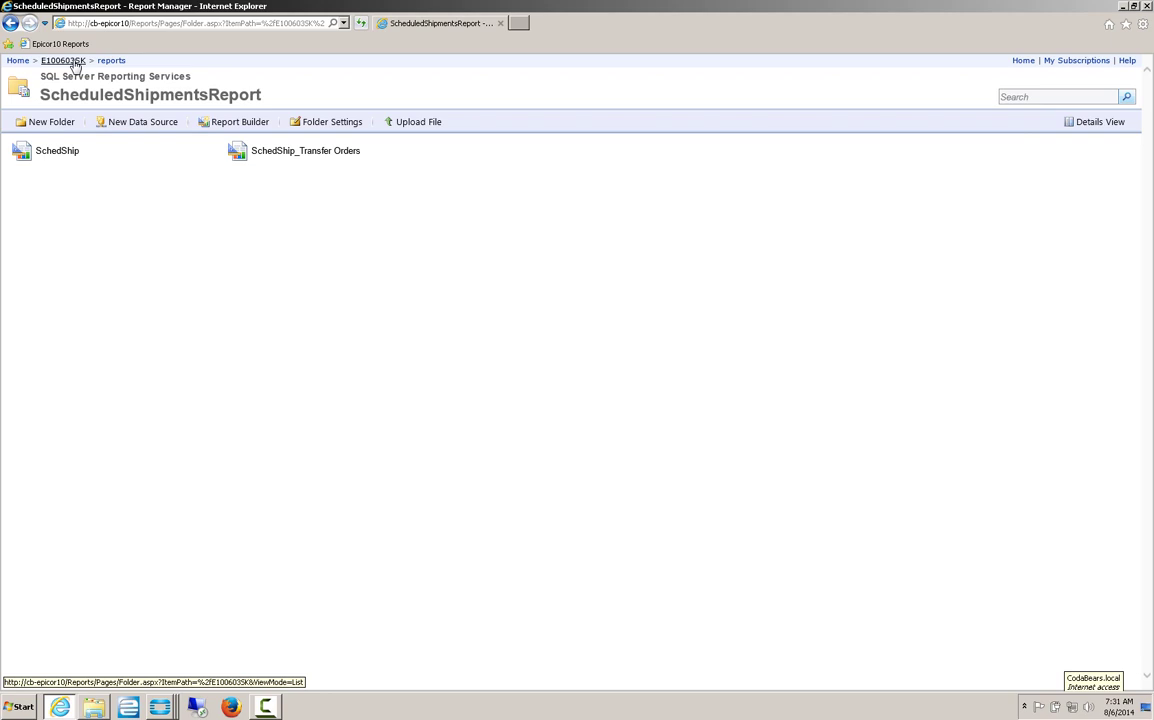
Create a new folder named LnL in the E100603SK folder.
click(75, 62)
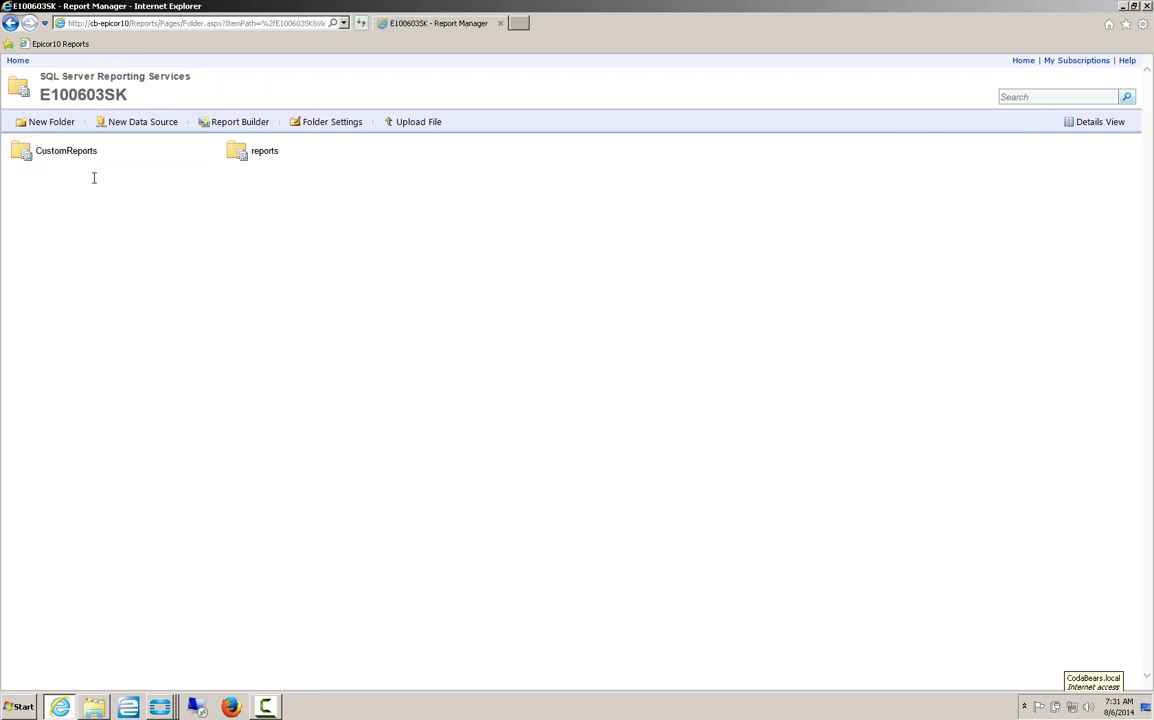
click(55, 122)
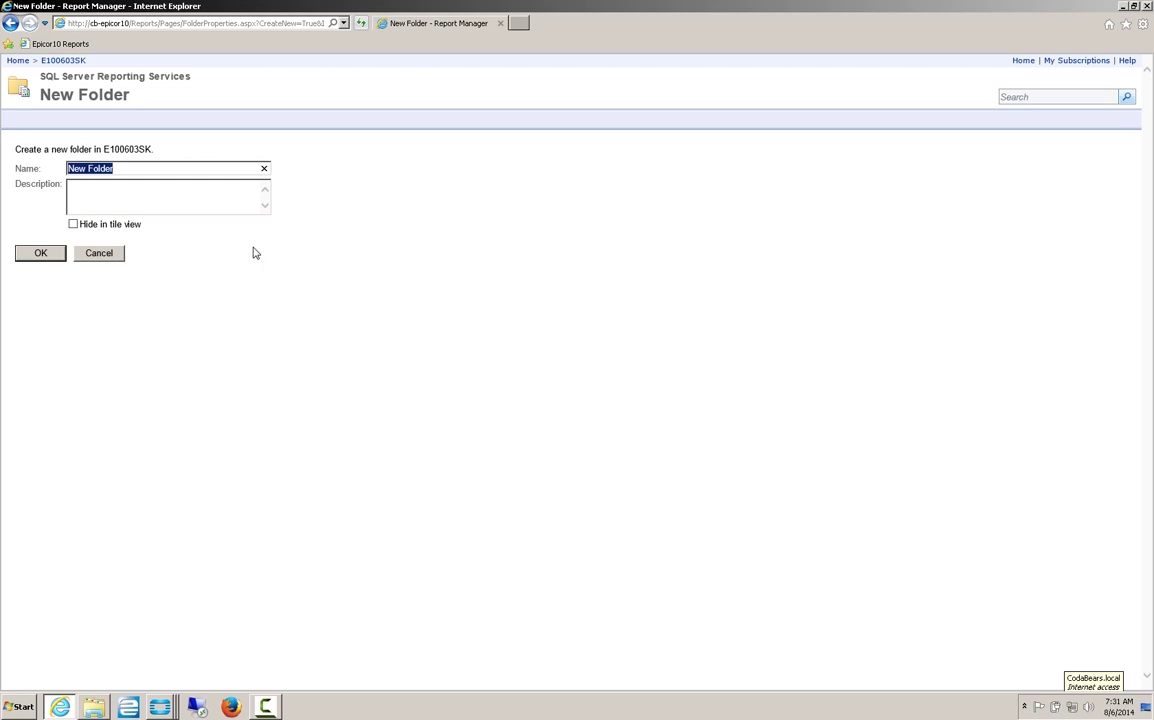
text(LnL)
click(41, 254)
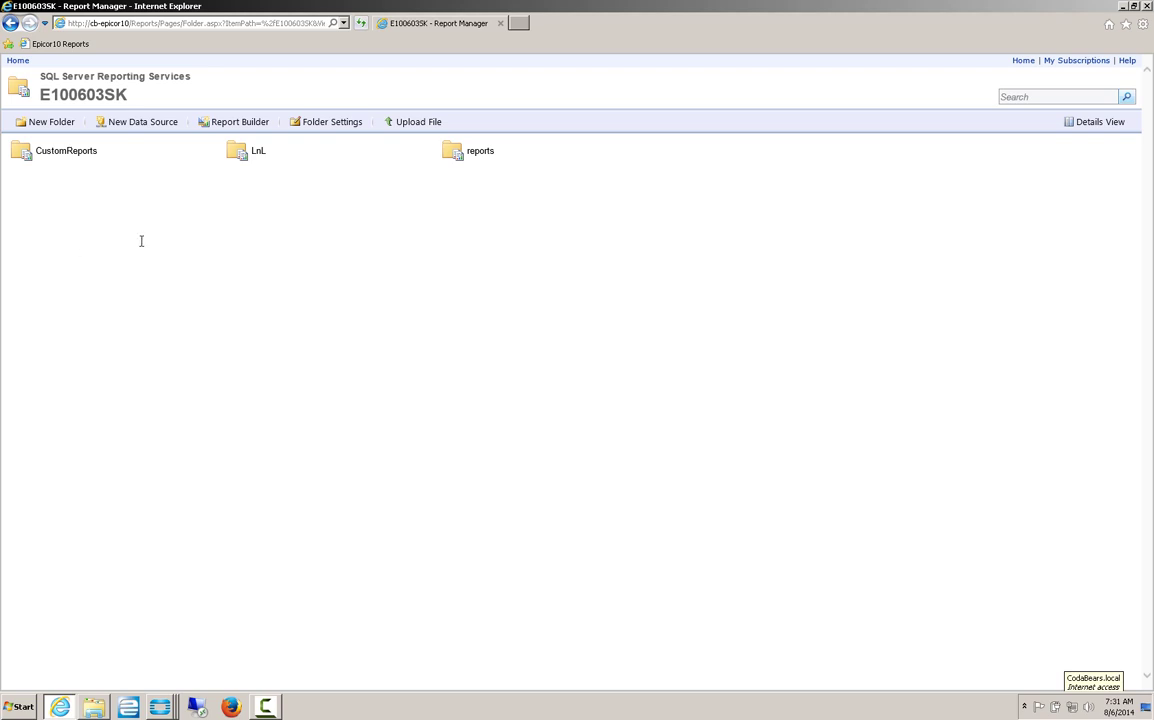
Create a SchedShipments folder inside LnL.
click(259, 155)
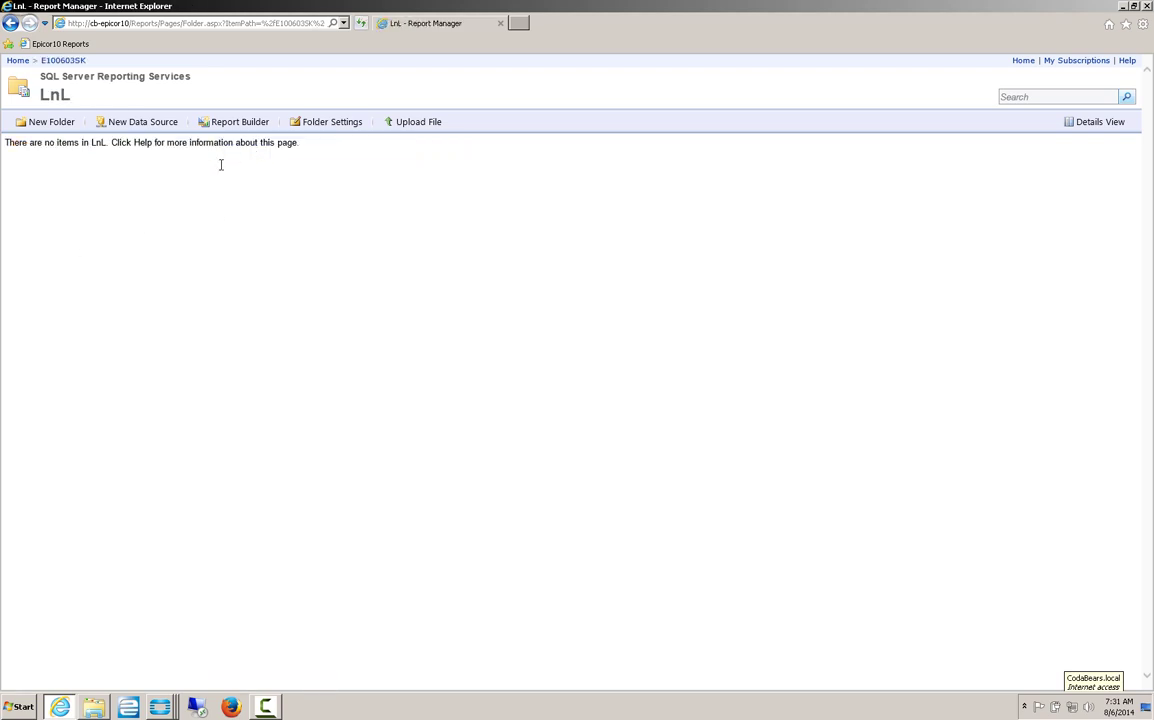
click(48, 122)
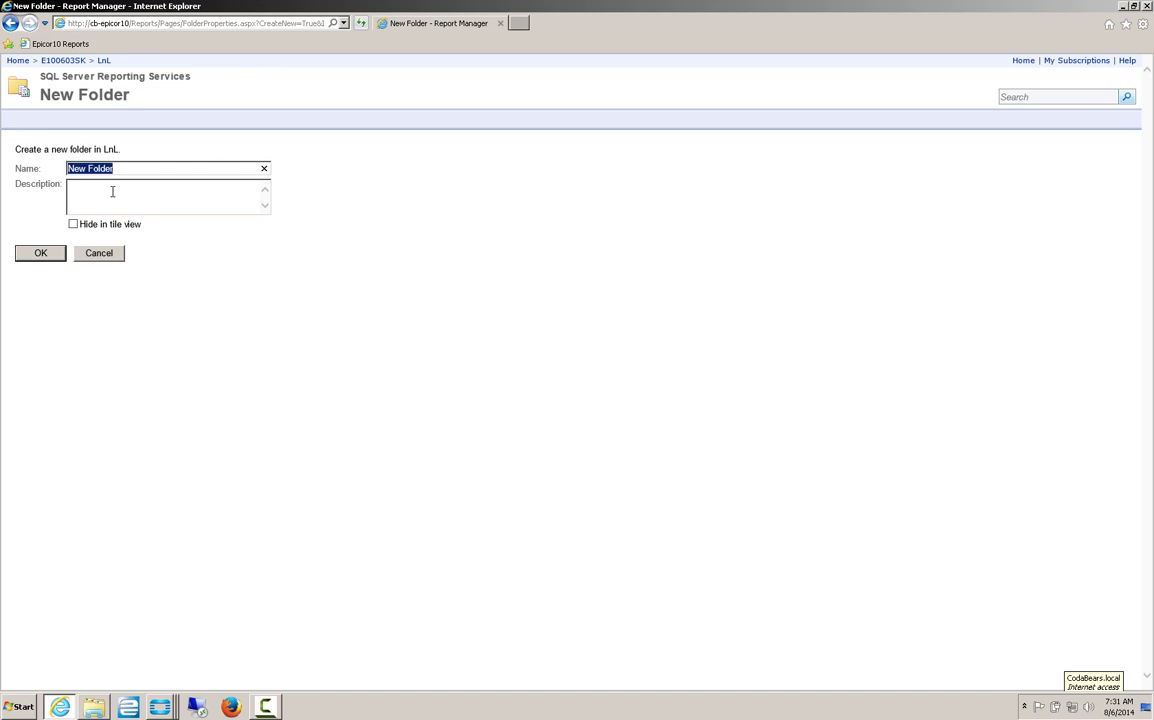
text(Sche)
text(dship)
text(hipment)
click(40, 252)
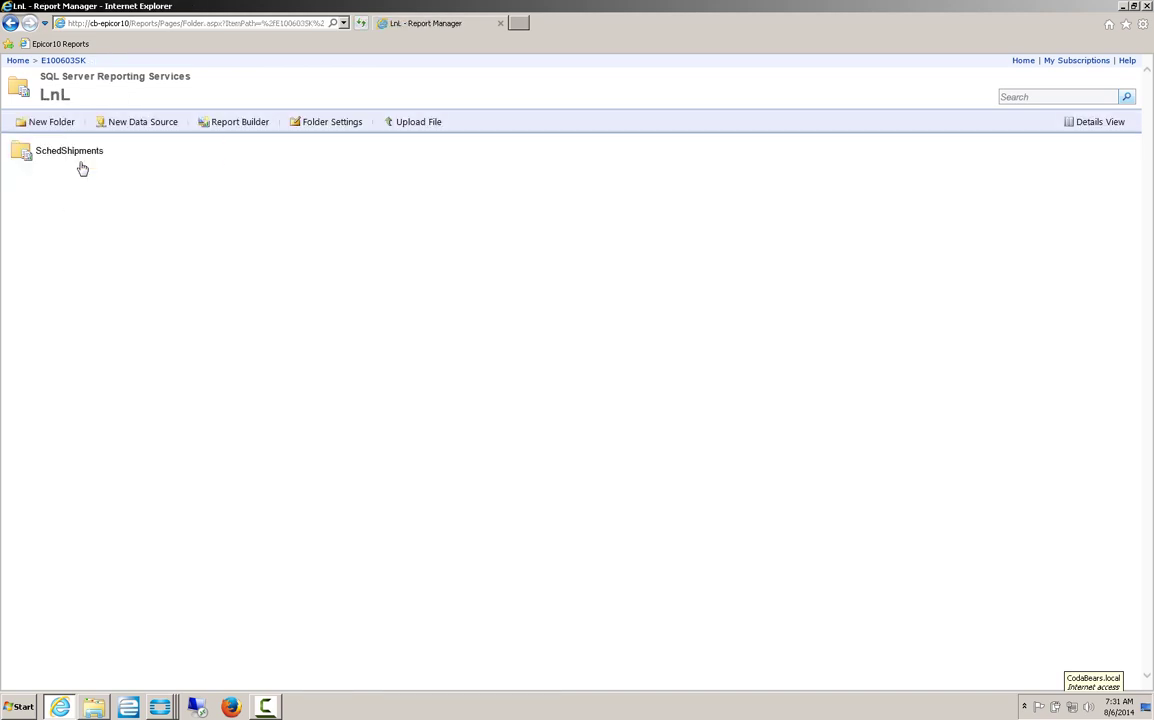
Upload SchedShip.rdl from Downloads into the SchedShipments folder.
click(72, 153)
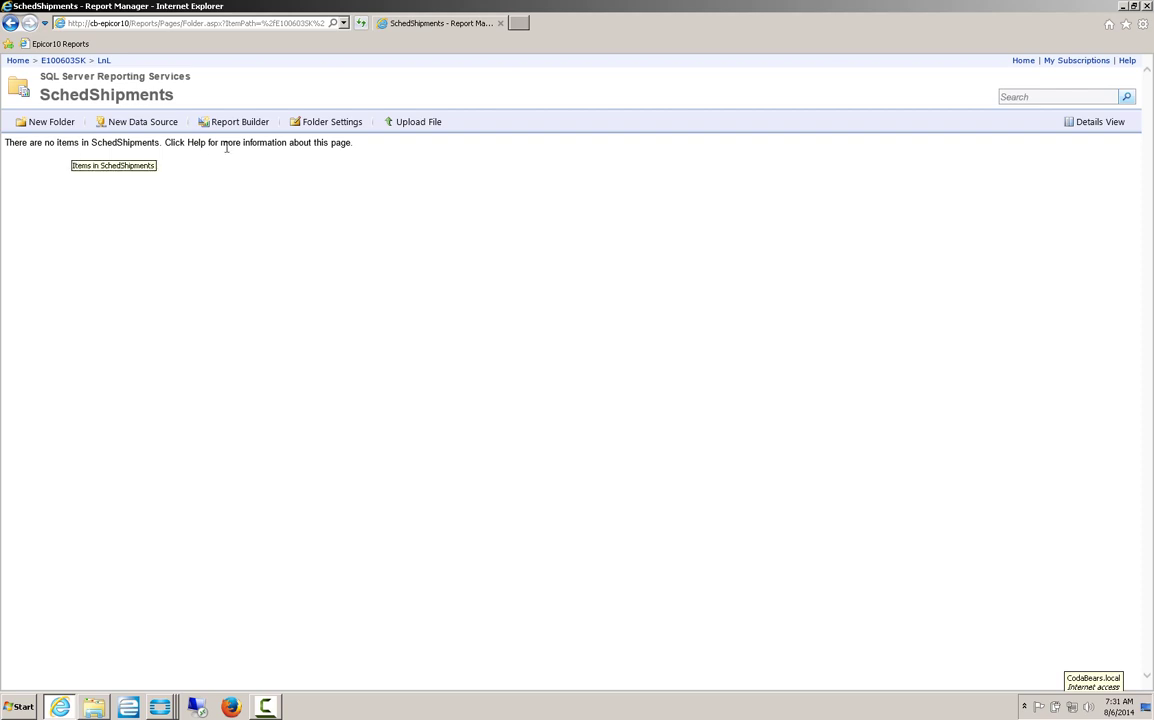
click(411, 124)
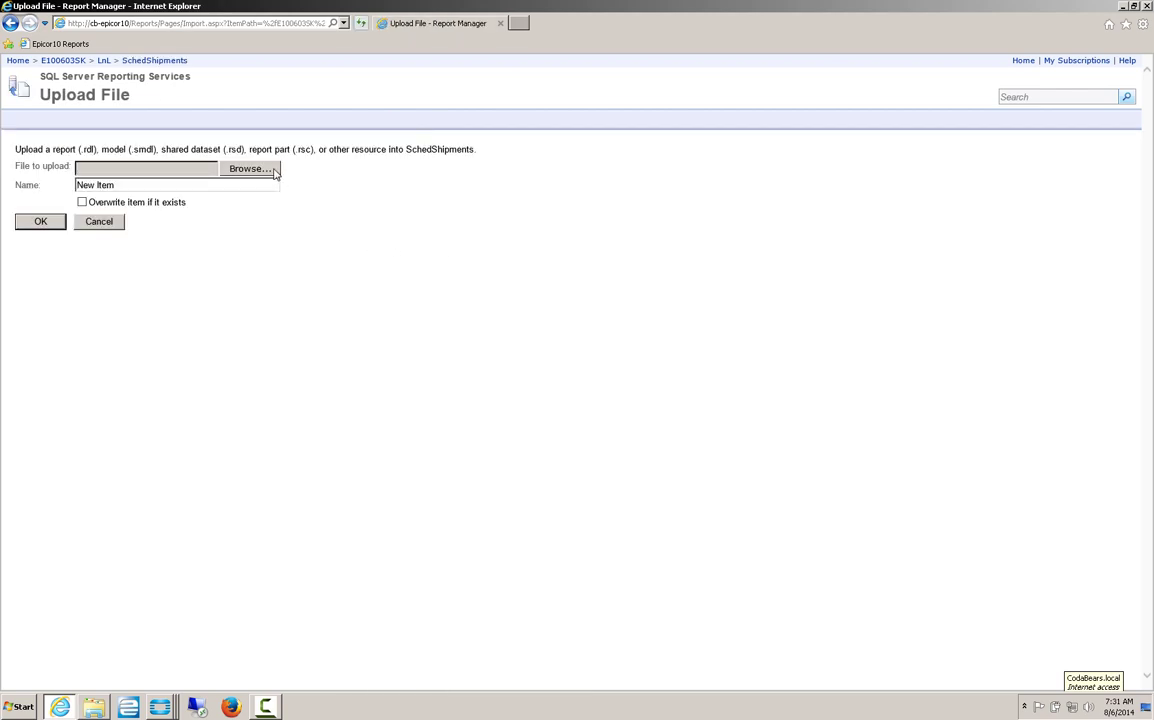
click(250, 168)
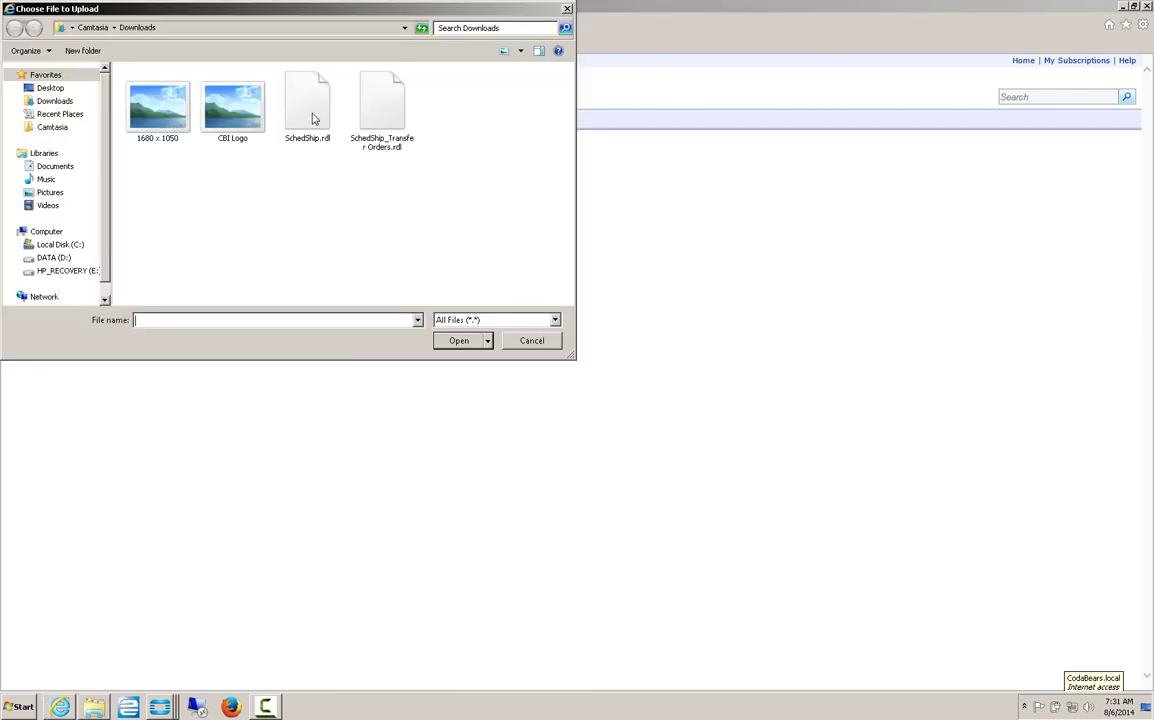
click(311, 119)
click(459, 340)
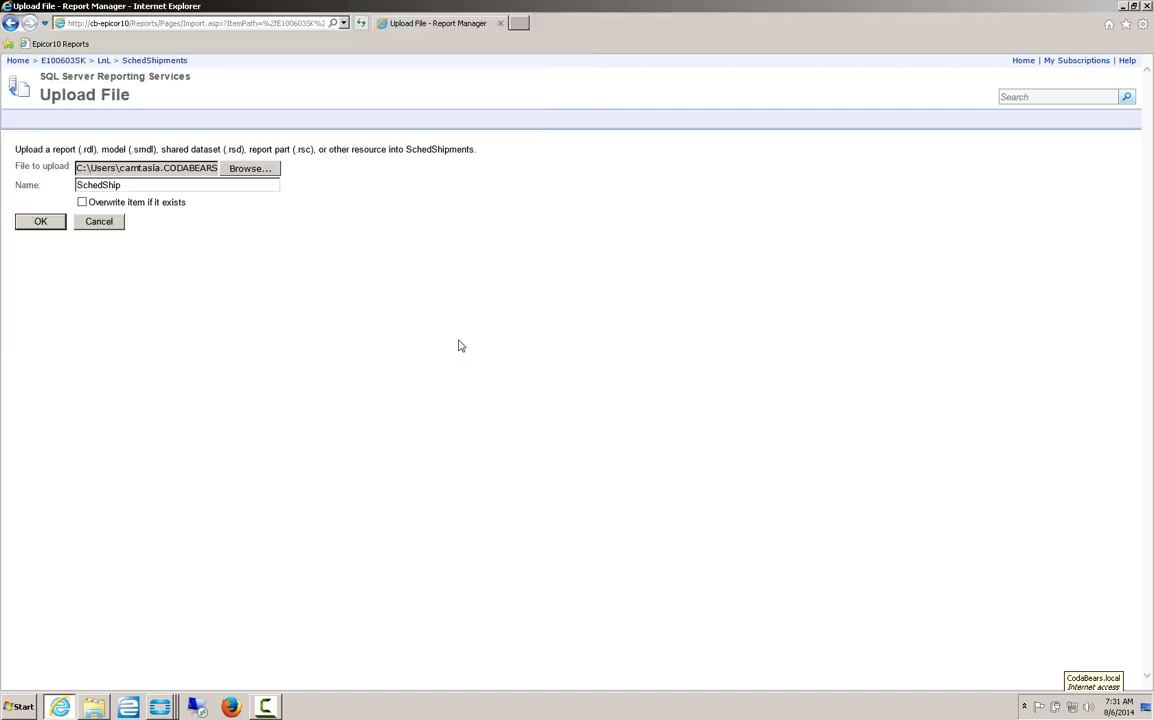
click(41, 228)
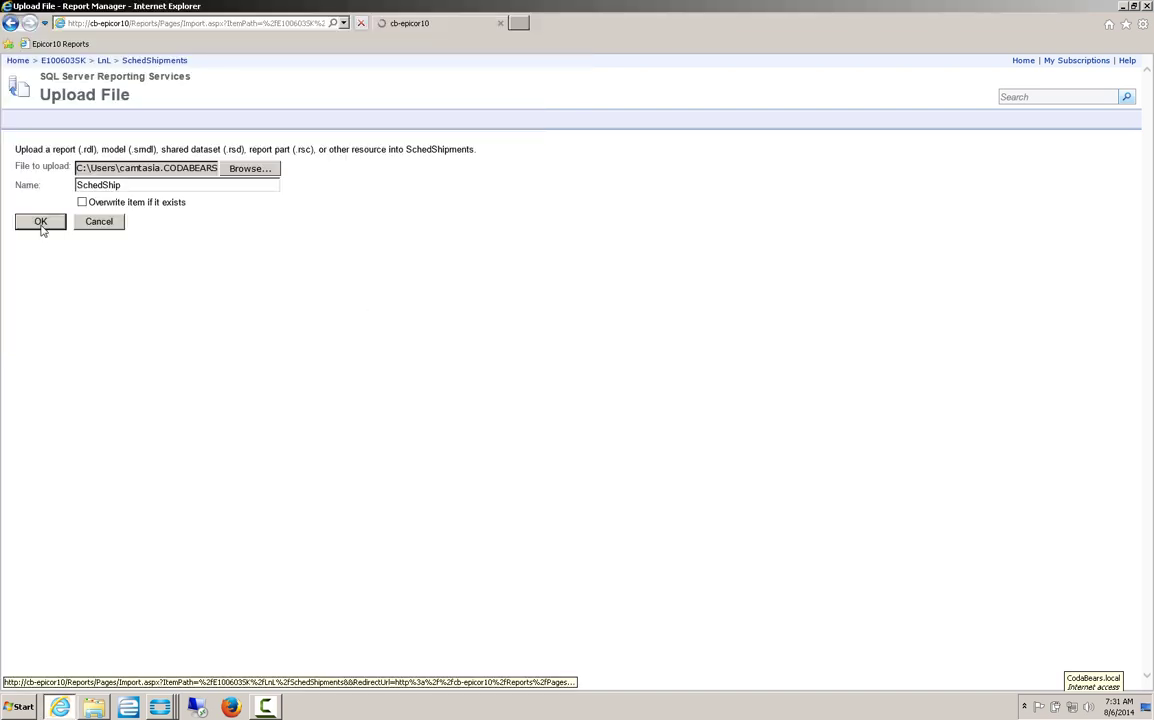
Upload SchedShip_Transfer Orders.rdl from Downloads into the same folder.
click(405, 132)
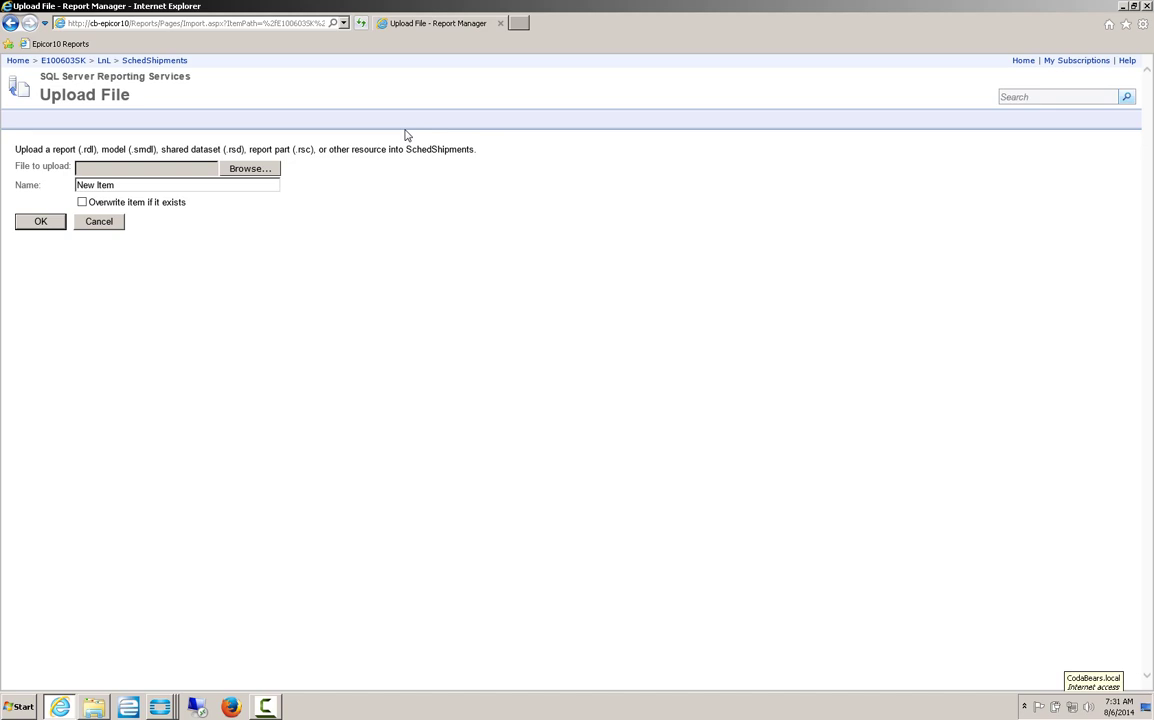
click(247, 168)
click(383, 117)
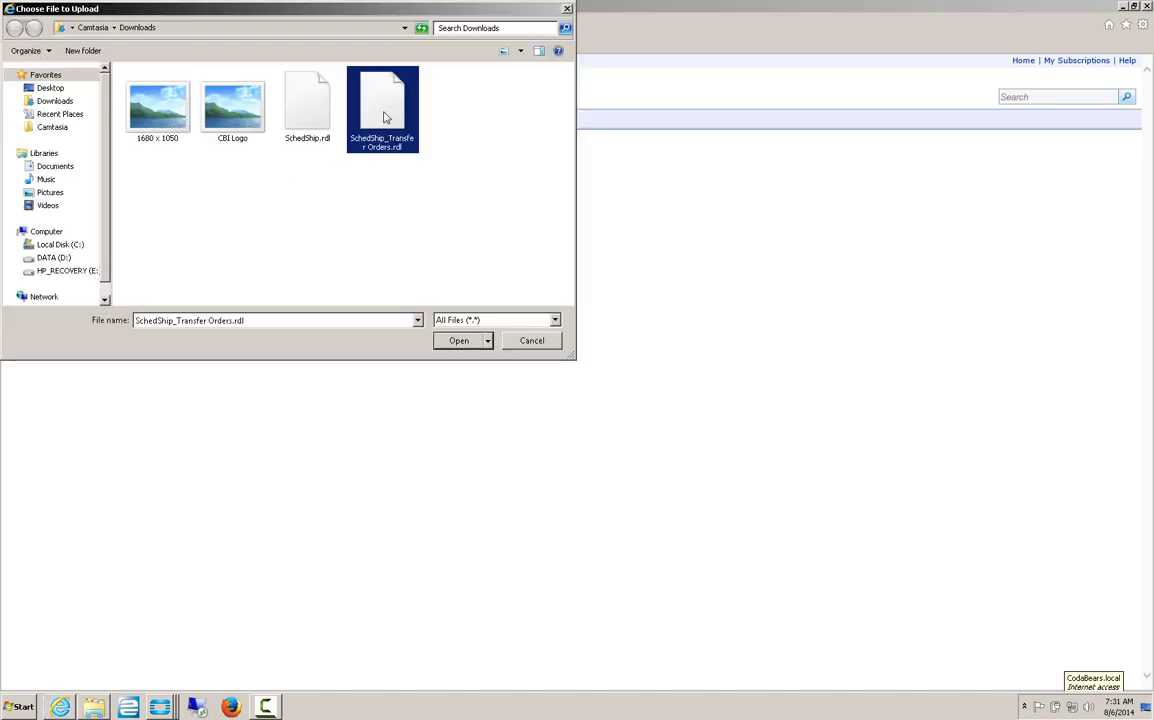
click(459, 340)
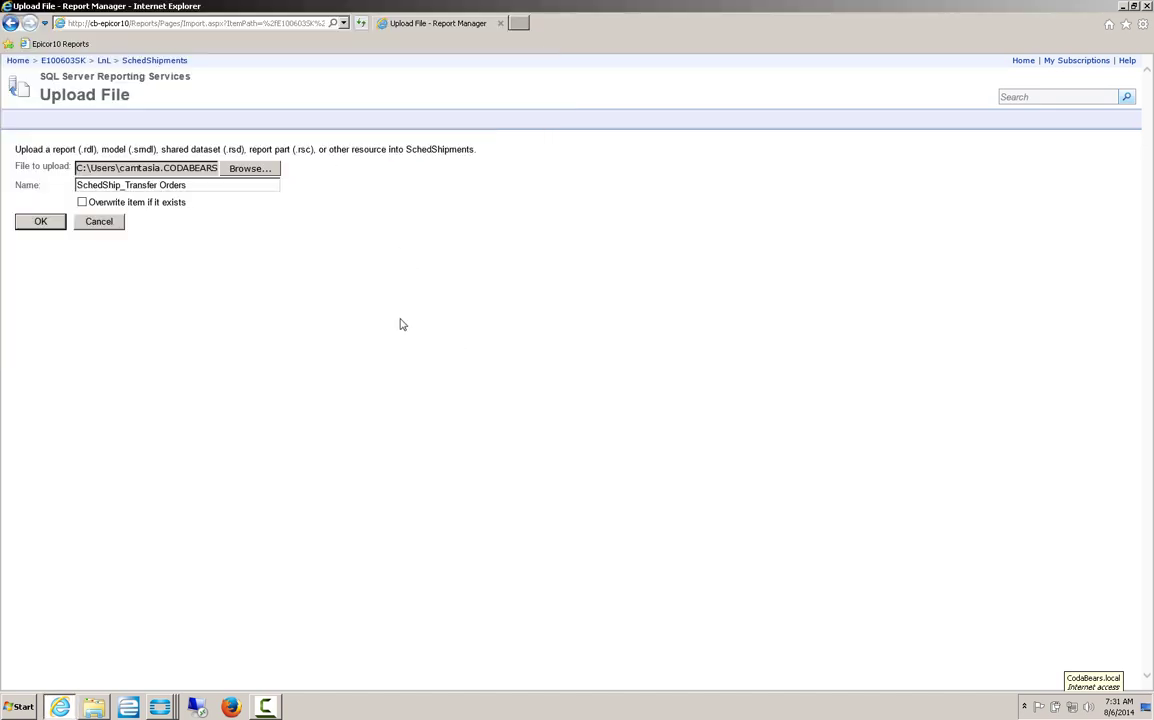
click(38, 222)
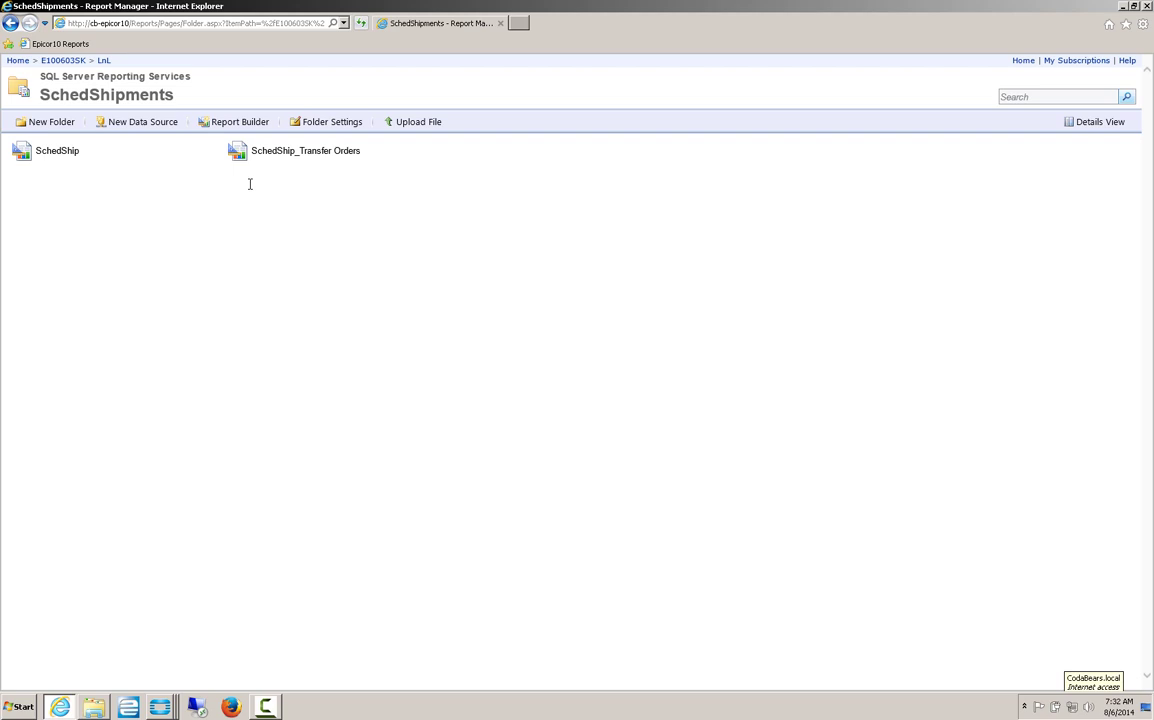
Open the uploaded SchedShip report with Edit in Report Builder, allowing it to run.
mouse_move(206, 158)
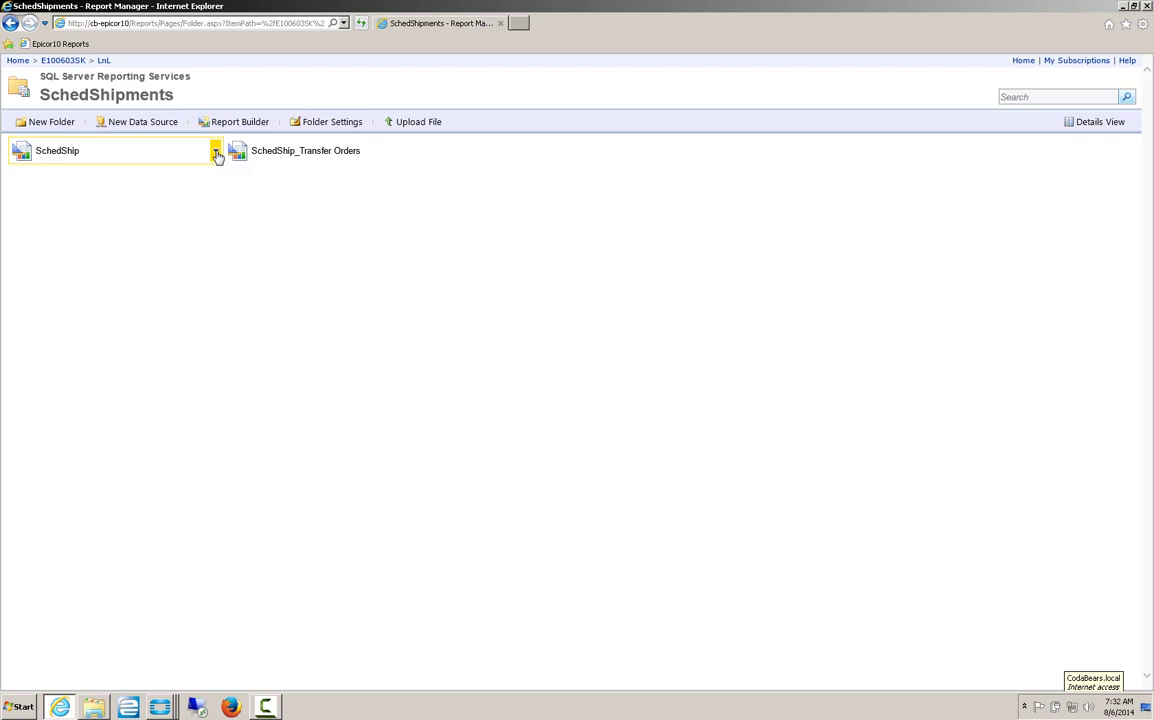
click(216, 153)
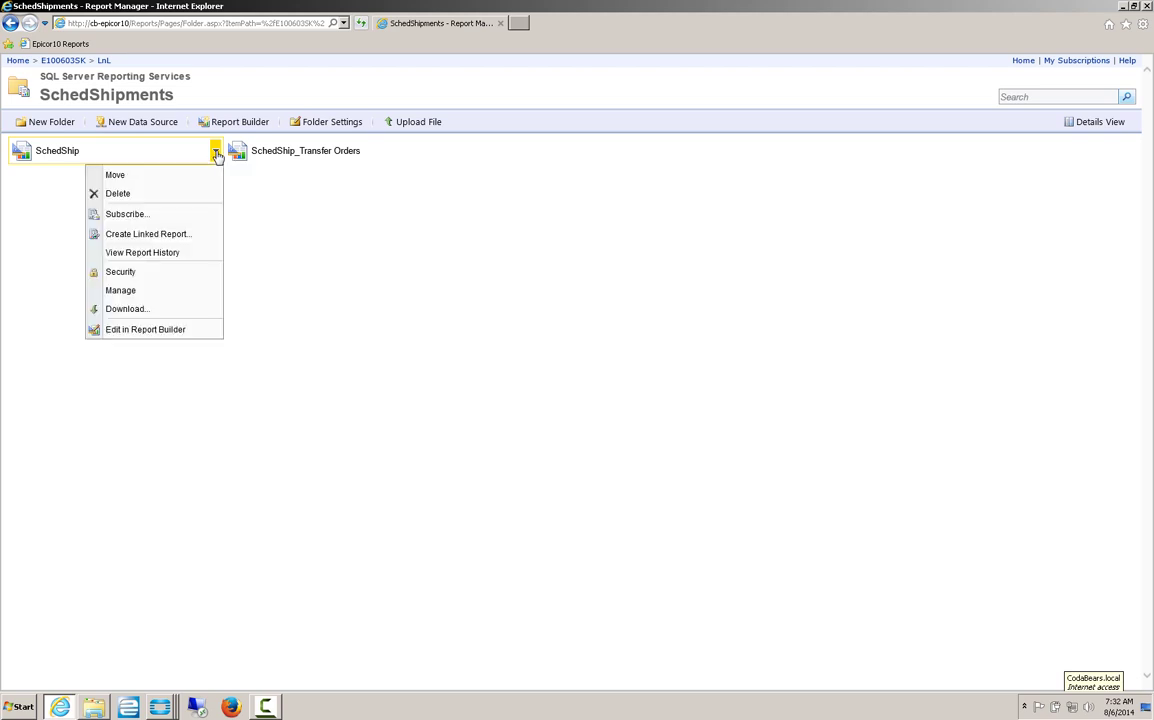
click(166, 330)
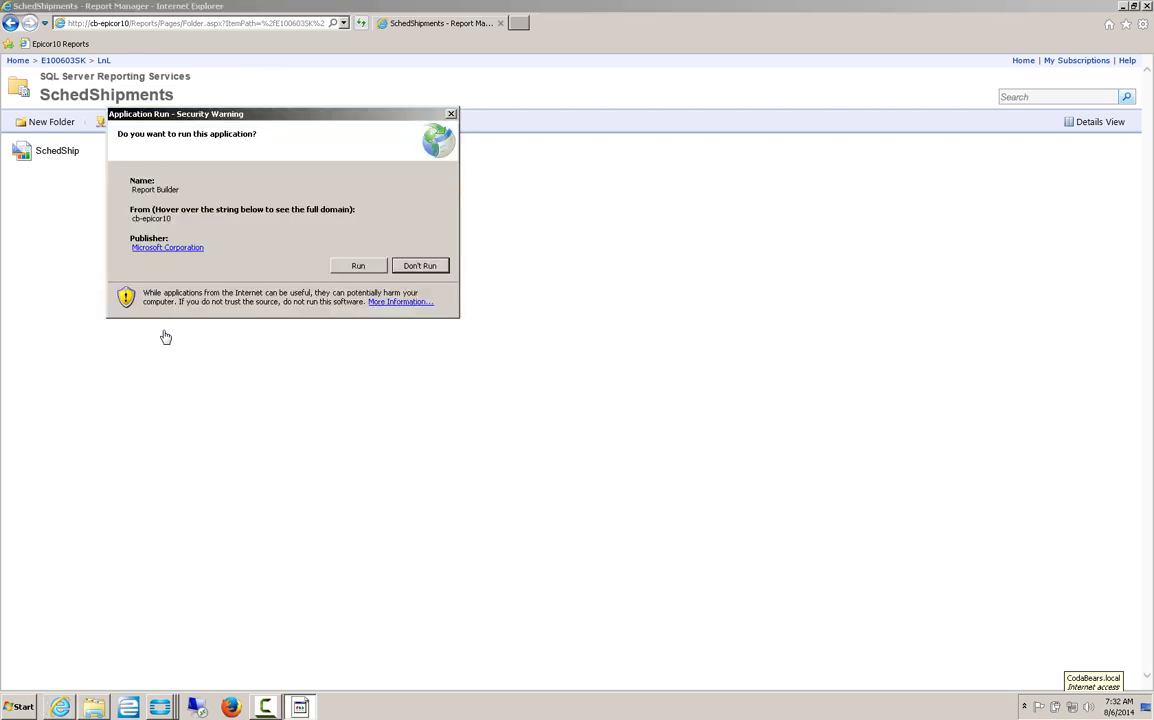
click(362, 268)
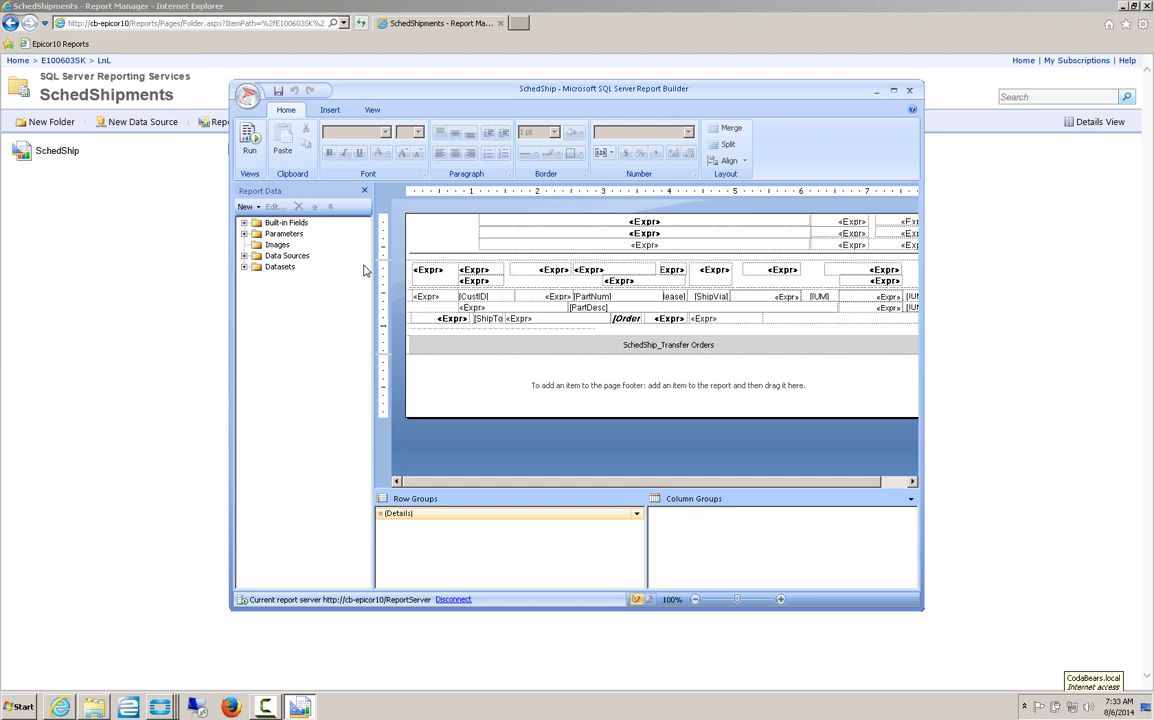
Maximize Report Builder and move the header's middle and right expression textboxes down.
double_click(536, 89)
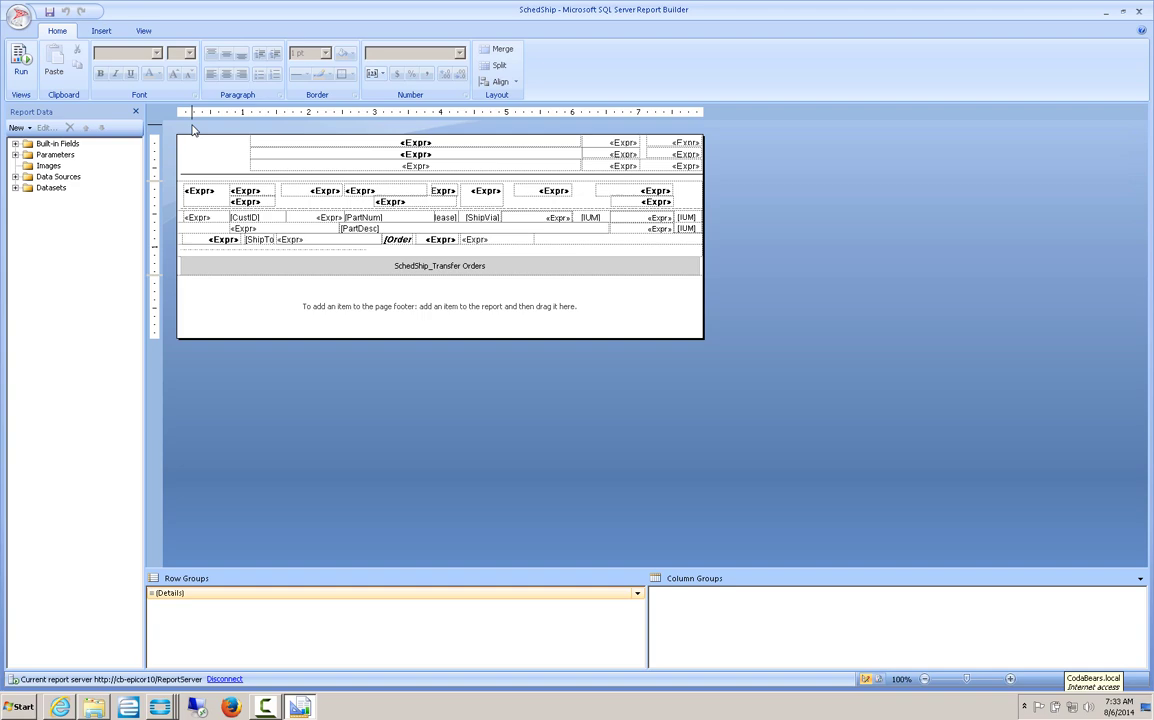
drag(178, 126, 319, 152)
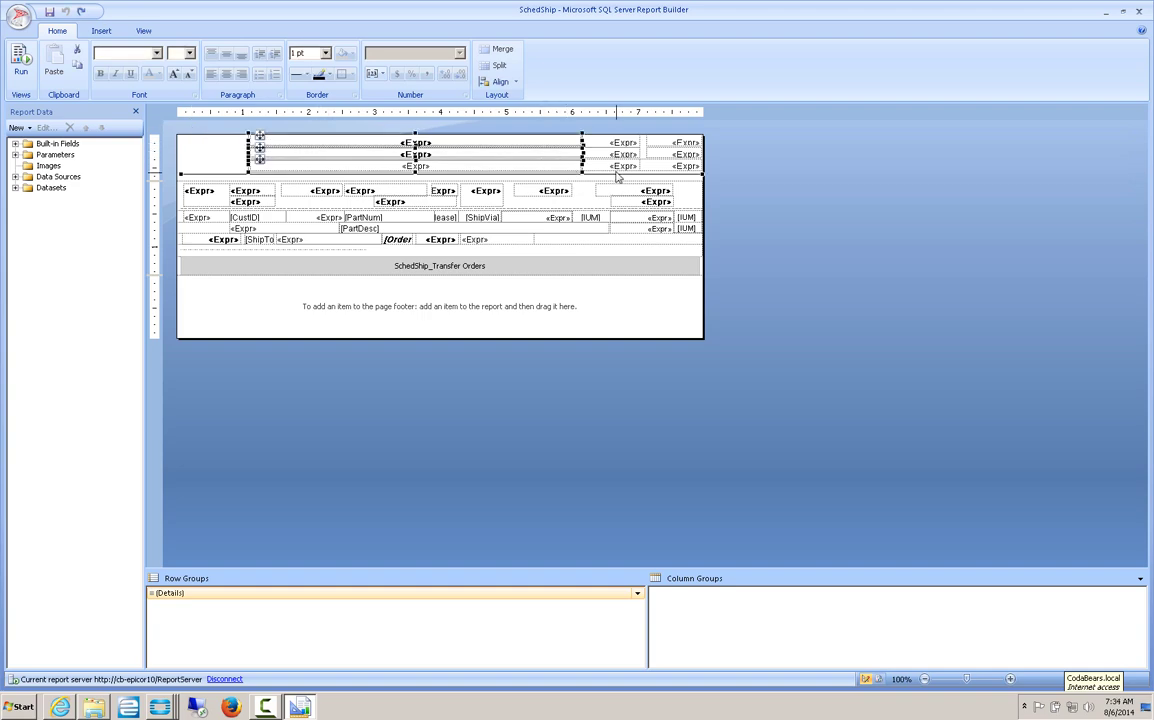
ctrl+click(618, 146)
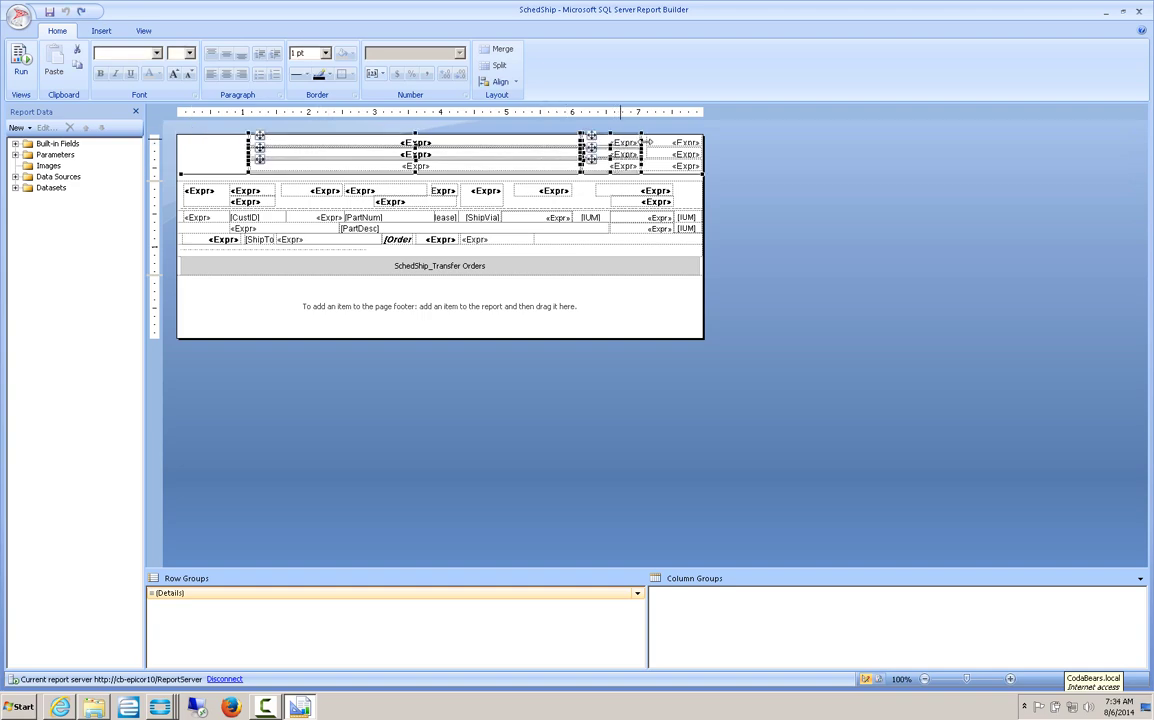
ctrl+click(675, 170)
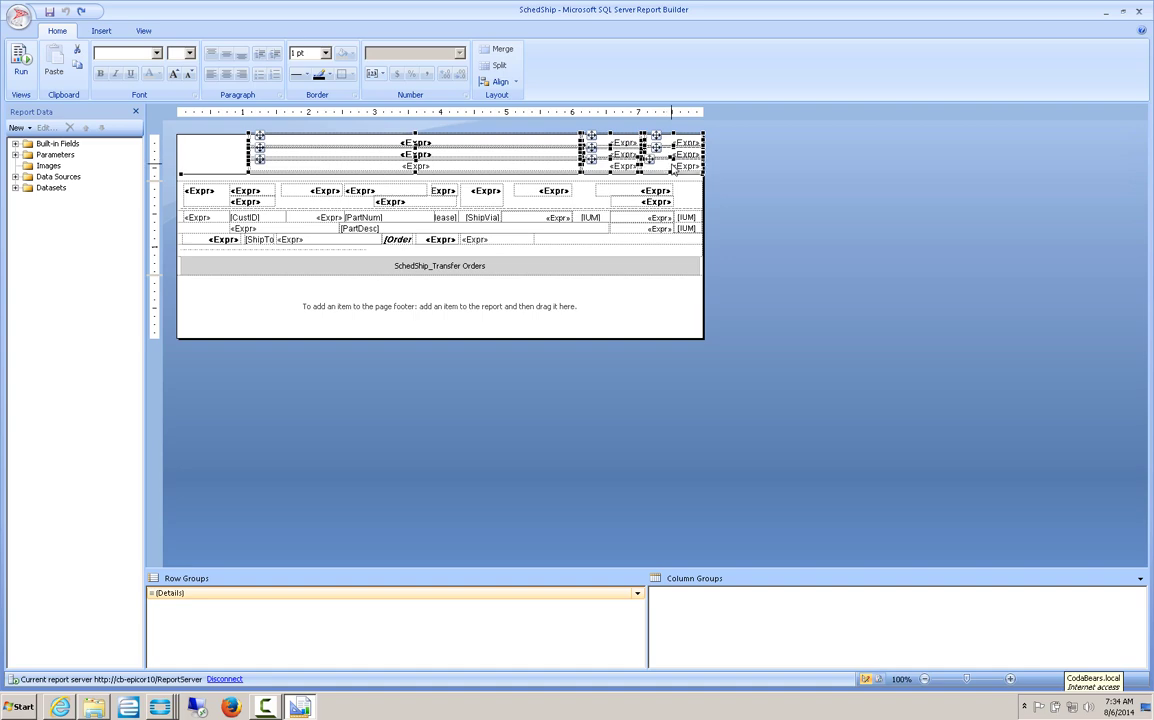
key(Down)
key(Down)
key(Down)
key(Down)
key(Down)
key(Down)
key(Down)
key(Down)
key(Down)
key(Down)
key(Down)
key(Down)
key(Down)
key(Down)
key(Down)
key(Down)
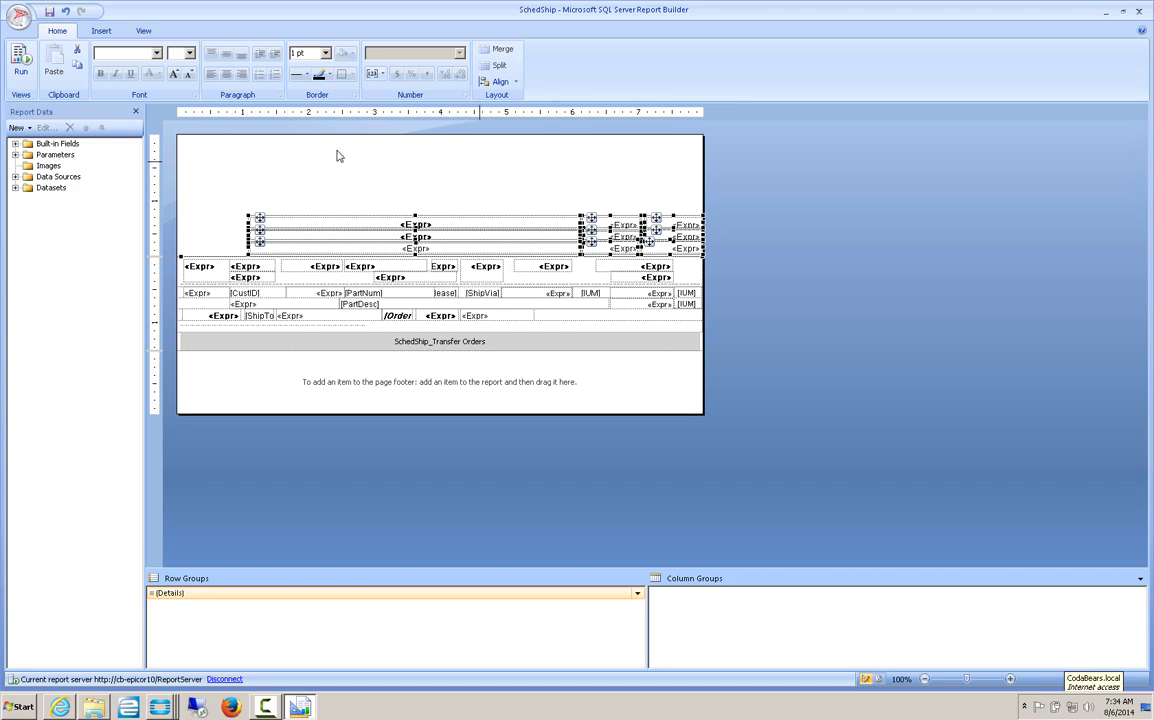
Embed the CBI Logo image from Downloads and place it with tooltip 'CBI Logo'.
right_click(64, 168)
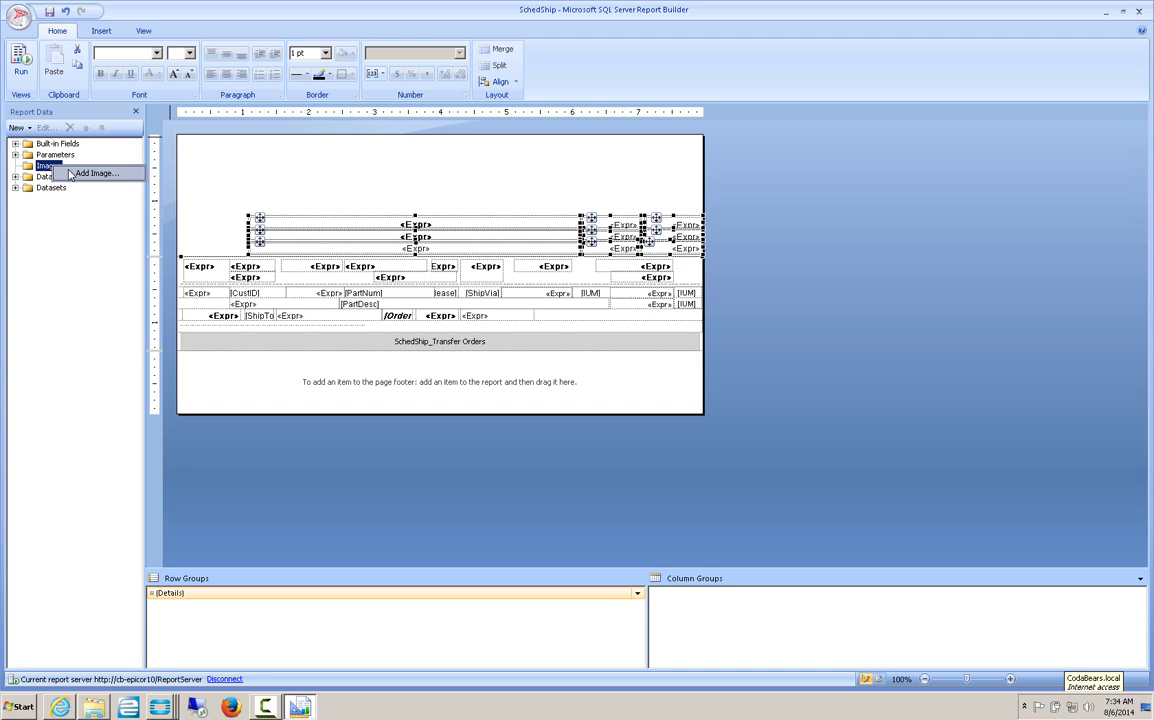
click(72, 174)
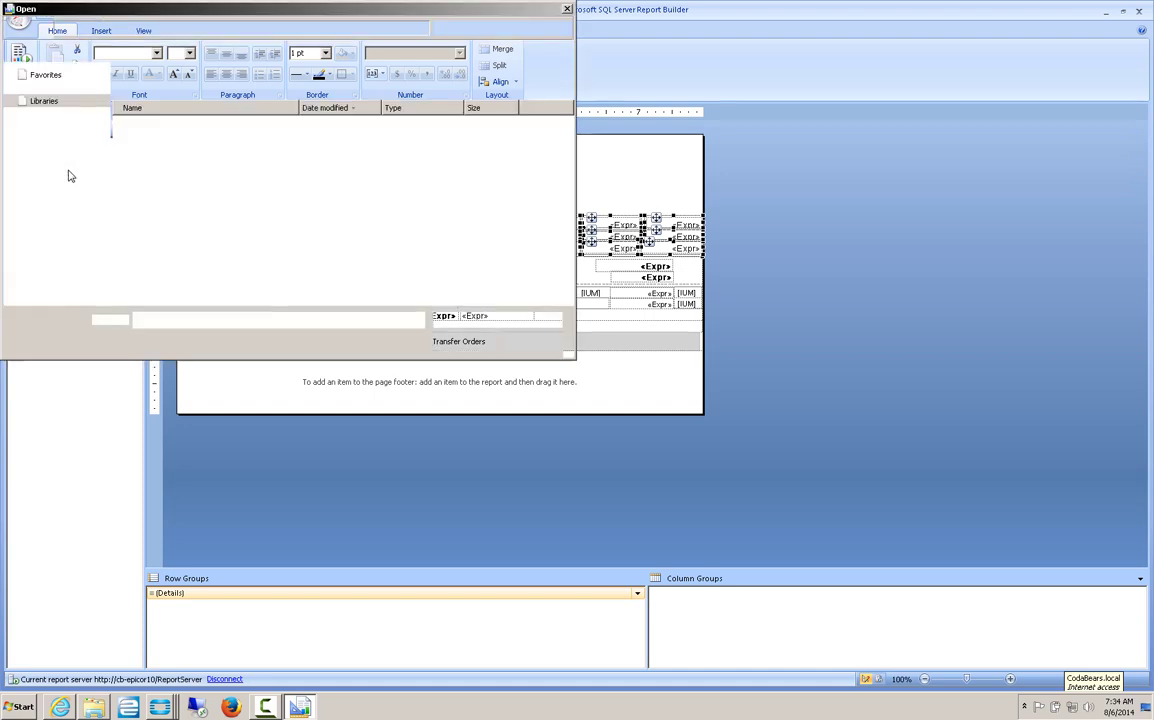
click(55, 101)
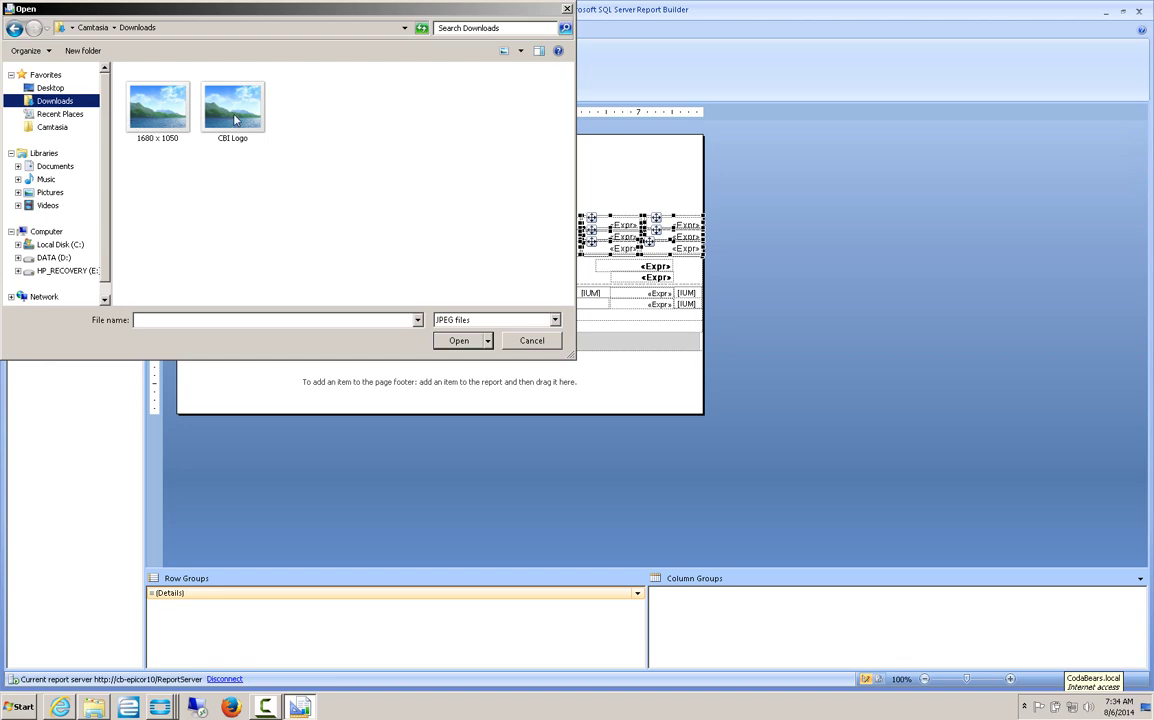
double_click(235, 119)
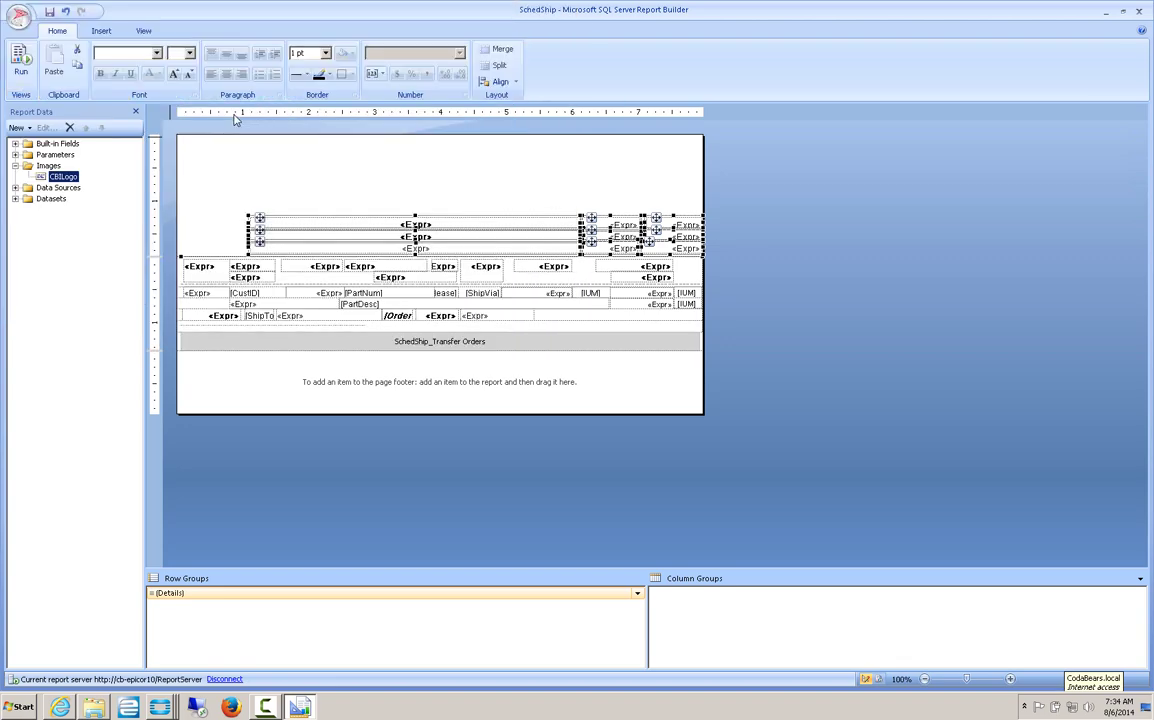
drag(62, 176, 222, 160)
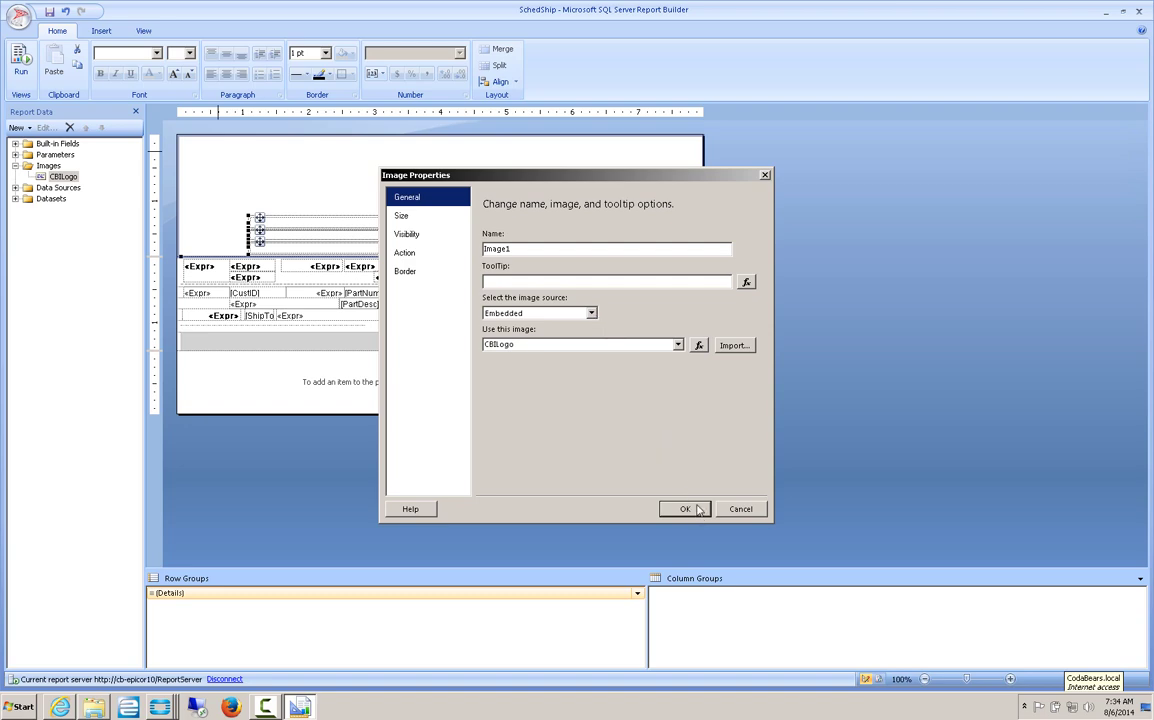
click(609, 280)
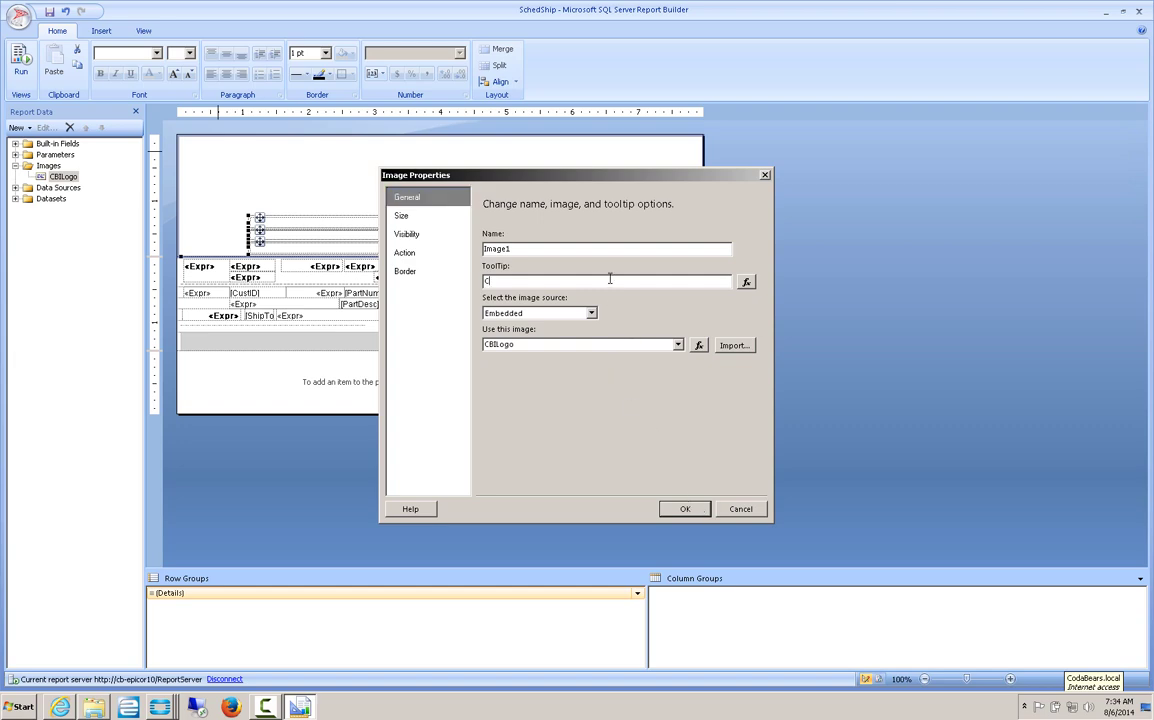
text(CBI Logo)
click(683, 507)
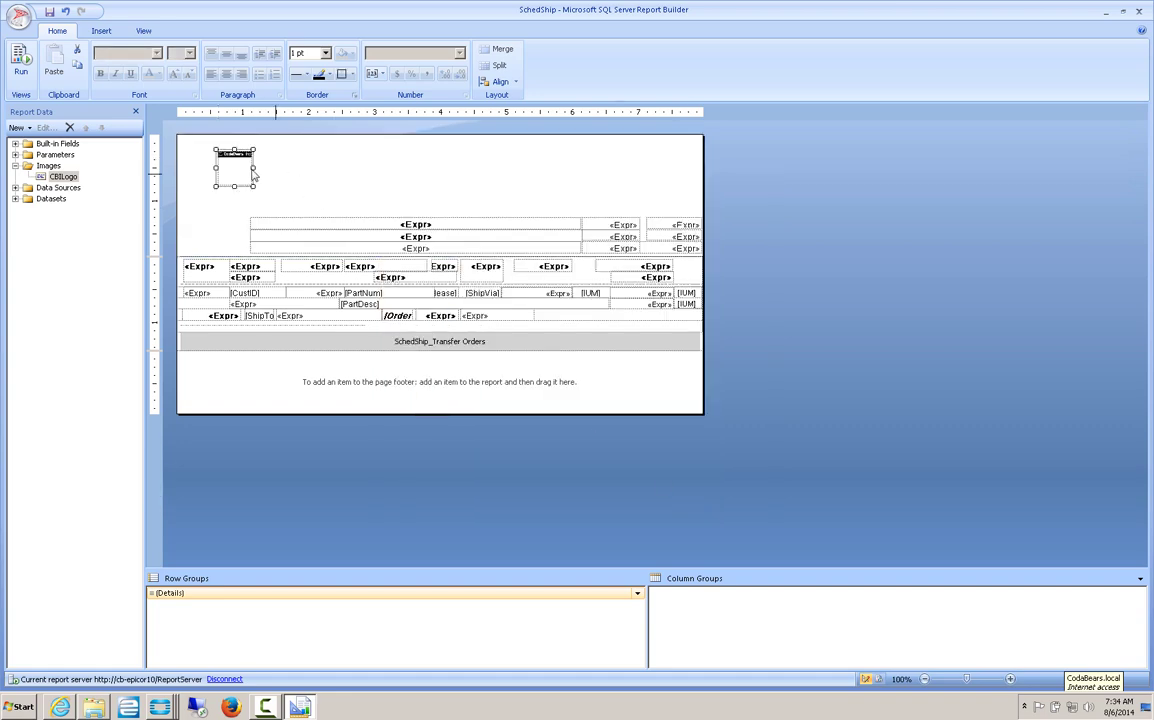
Stretch the logo into a wide banner centred at the top of the header.
drag(232, 157, 184, 145)
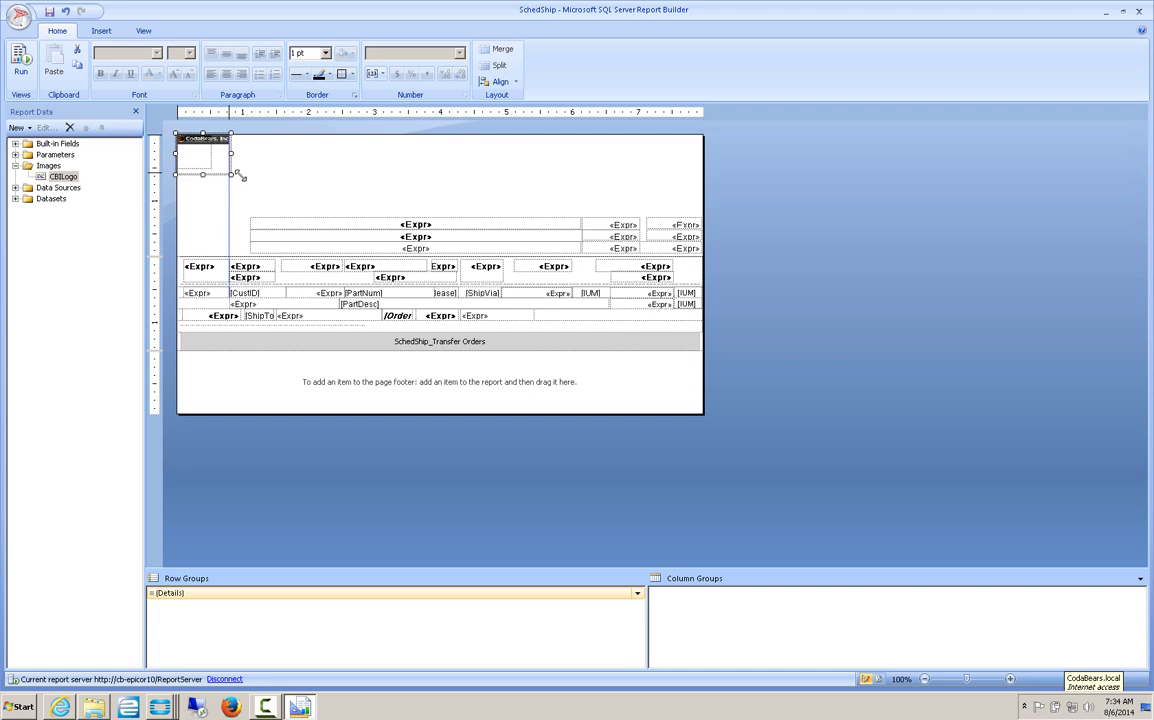
drag(239, 176, 441, 186)
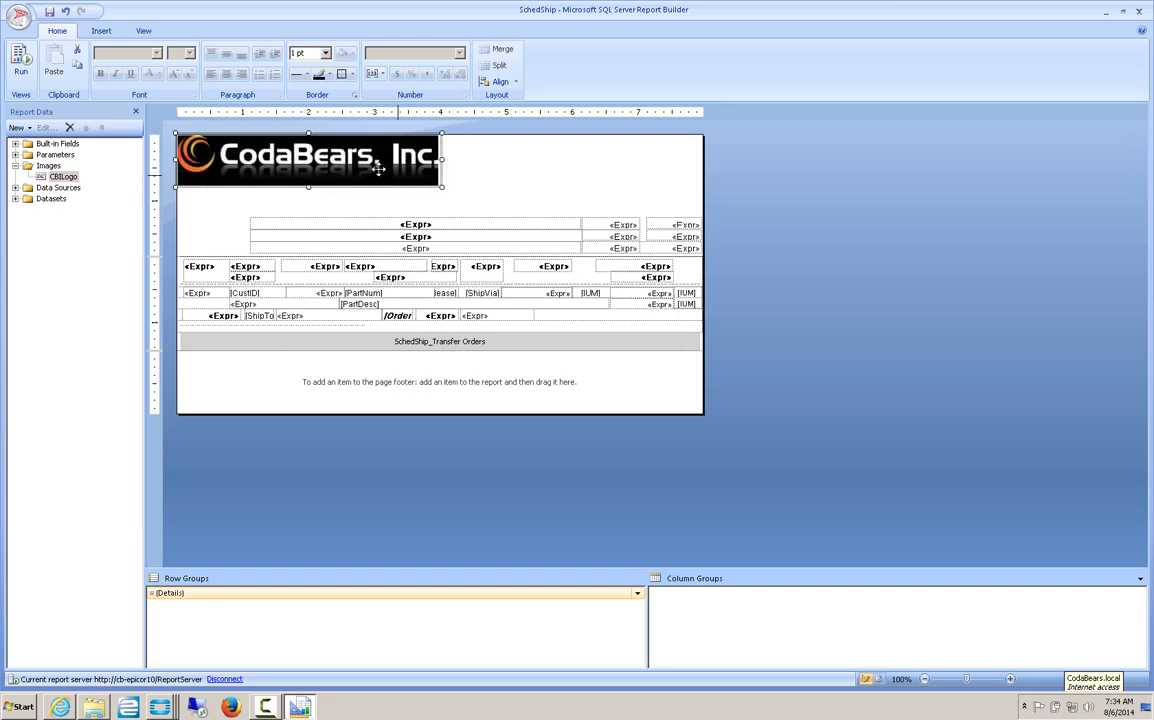
drag(336, 155, 493, 166)
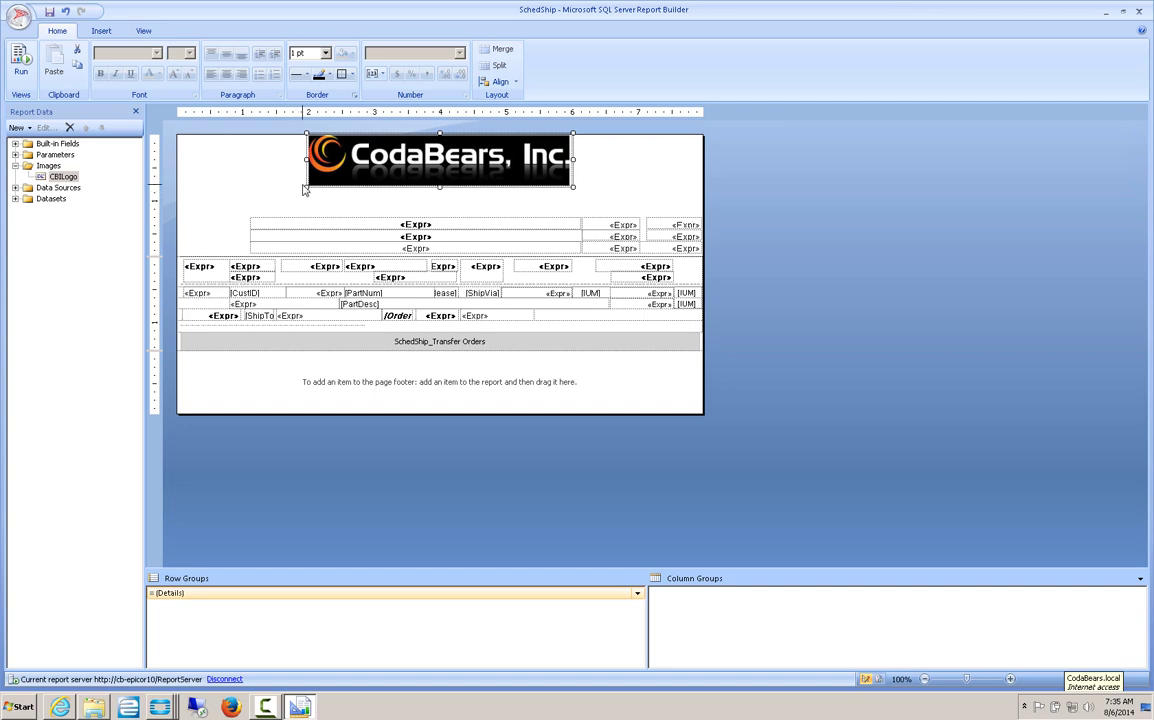
Preview the report, which now prompts for a TableGuid, then bring the Epicor menu forward.
click(21, 62)
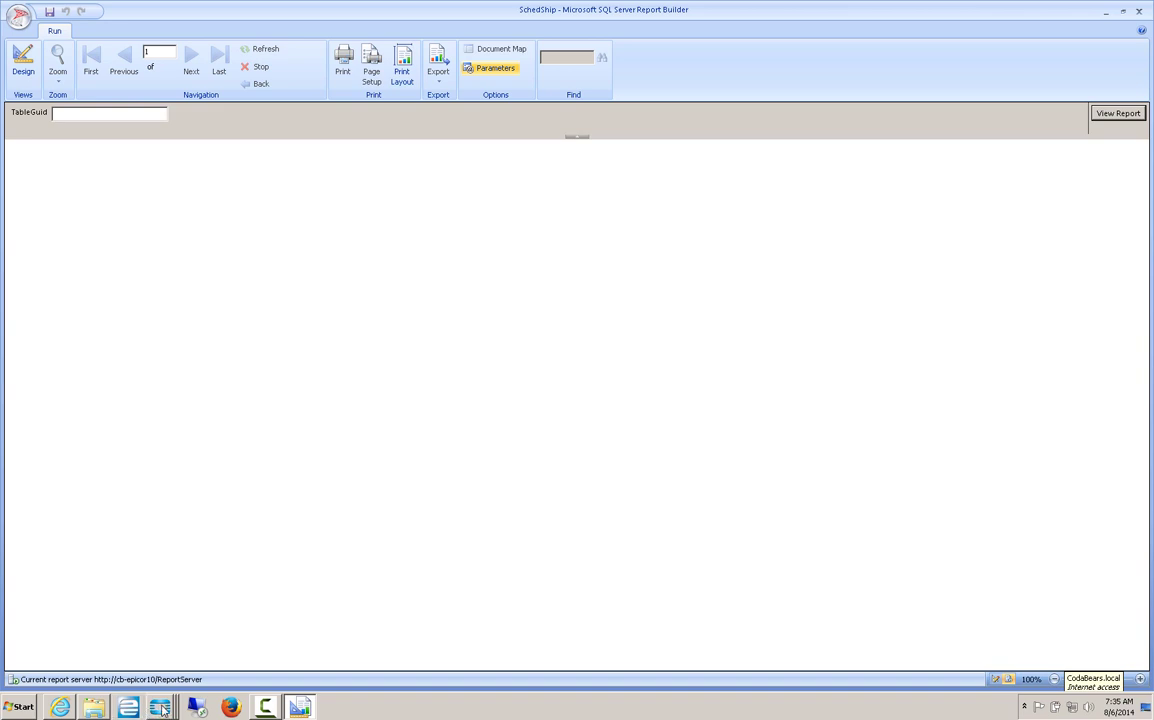
mouse_move(160, 705)
click(124, 640)
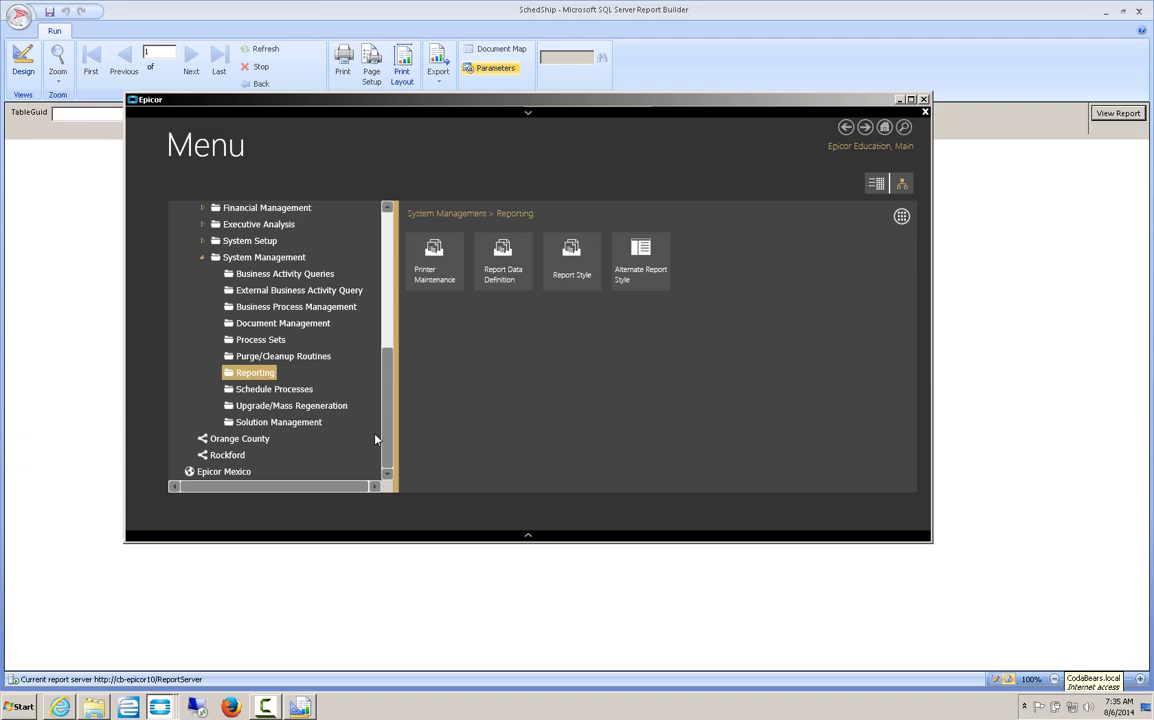
Load the FredTEst query in the Business Activity Query designer.
click(322, 283)
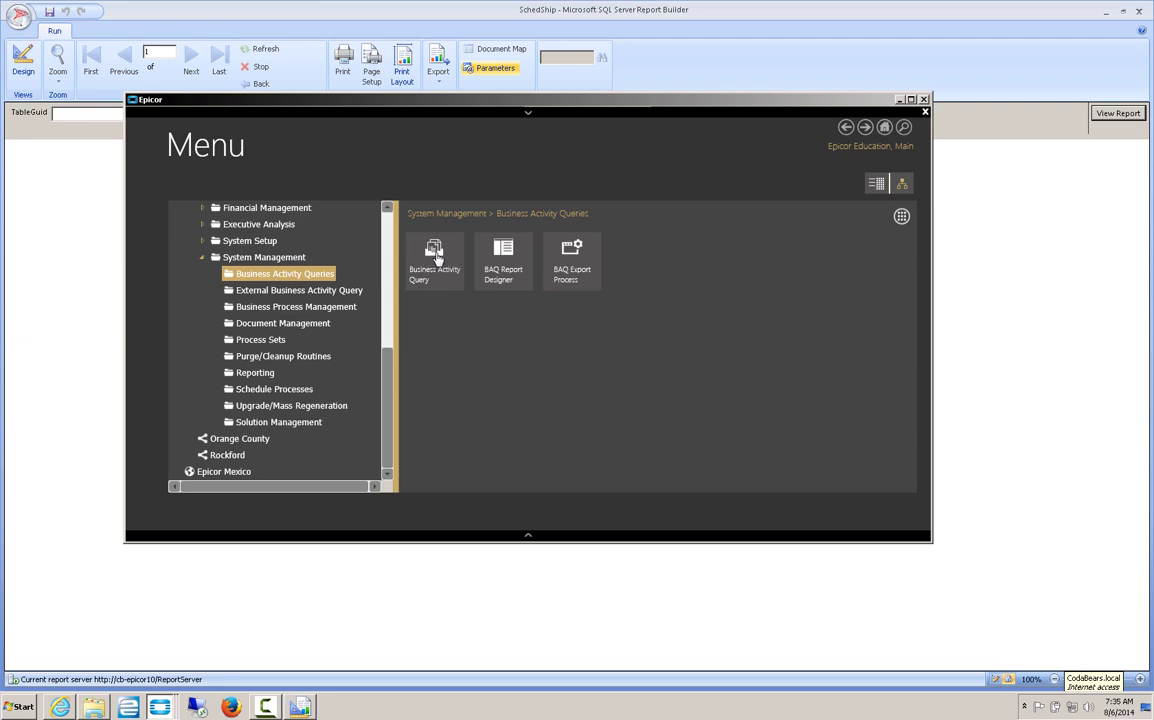
click(437, 257)
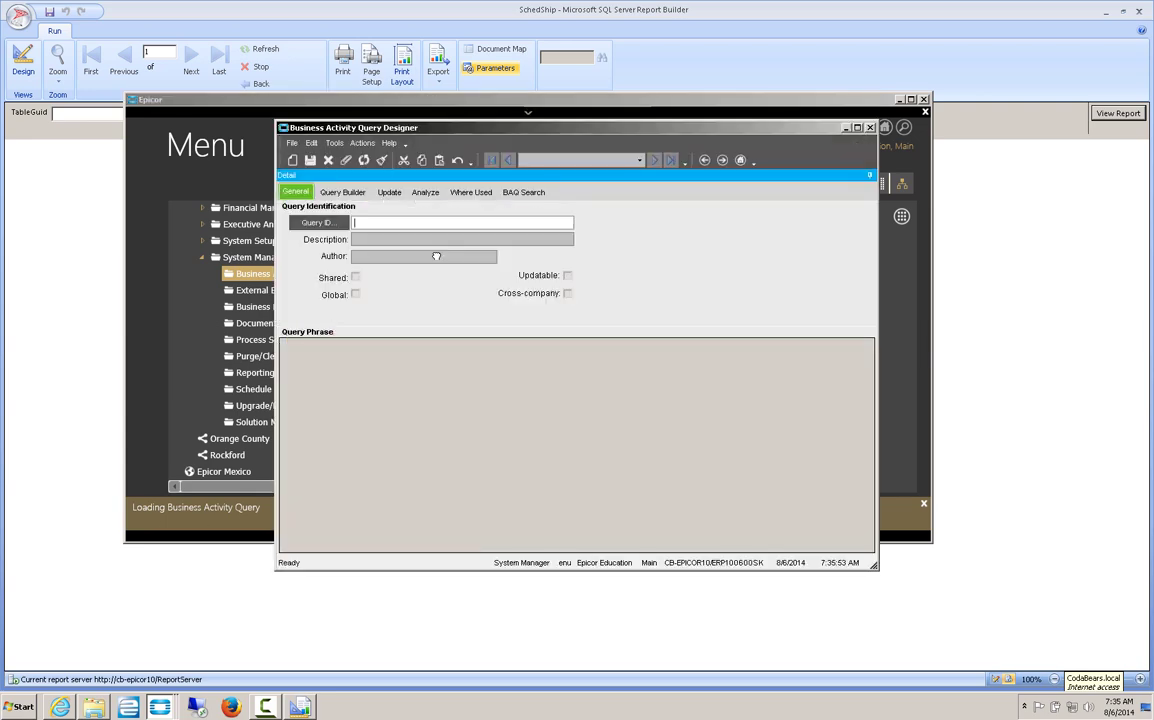
click(320, 222)
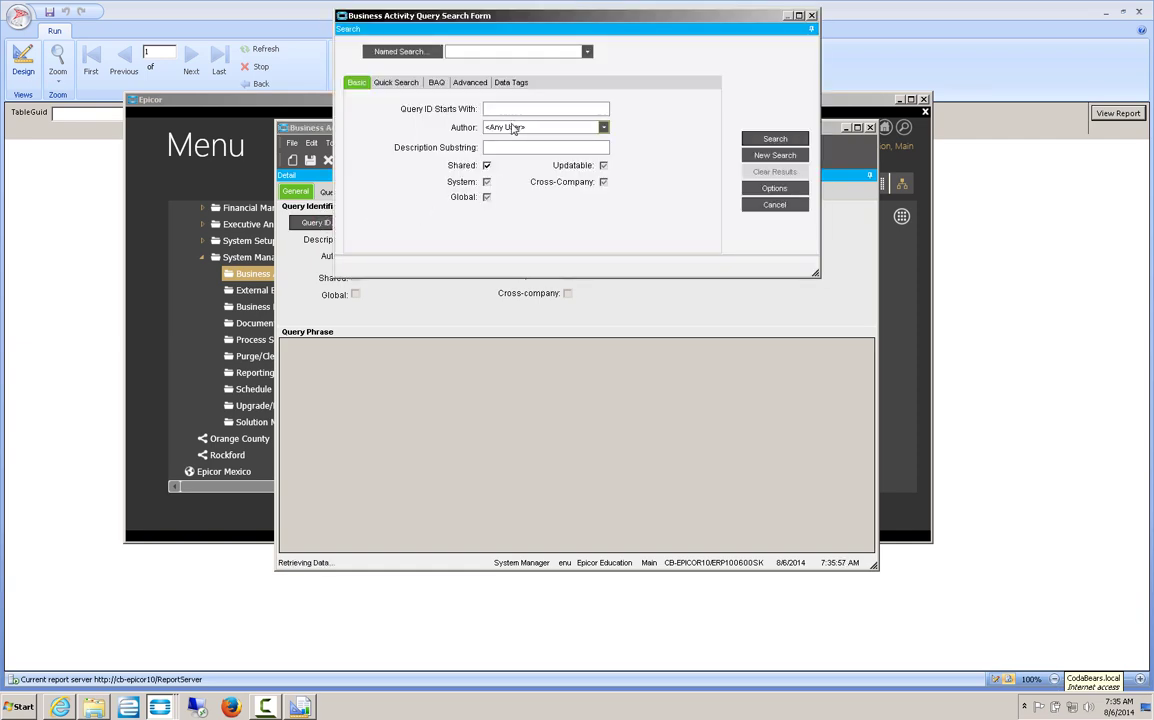
text(f)
key(Return)
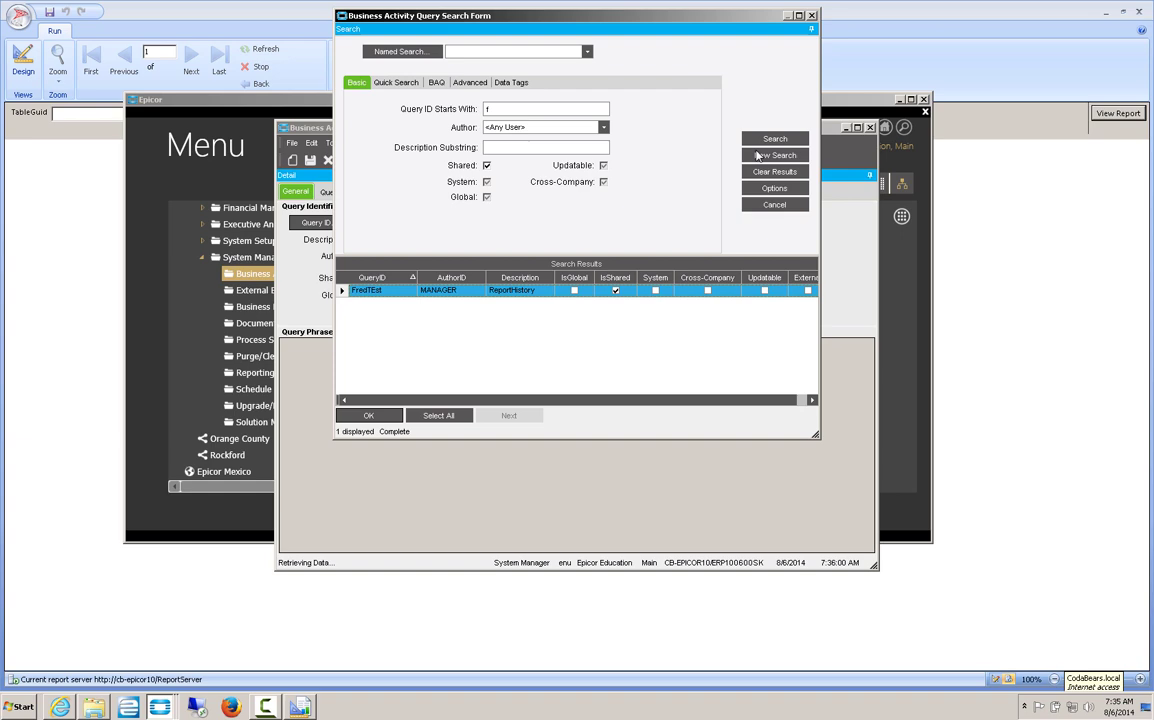
click(382, 419)
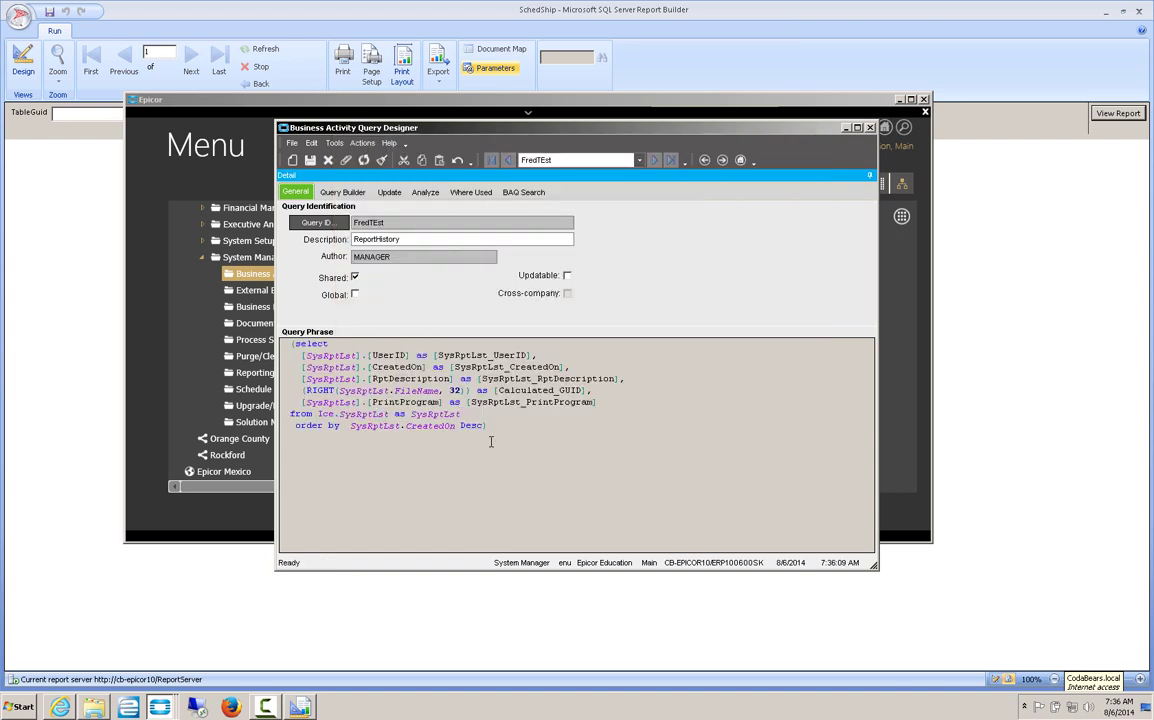
Test the query and copy the newest Scheduled Shipments run's GUID for Report Builder.
click(429, 194)
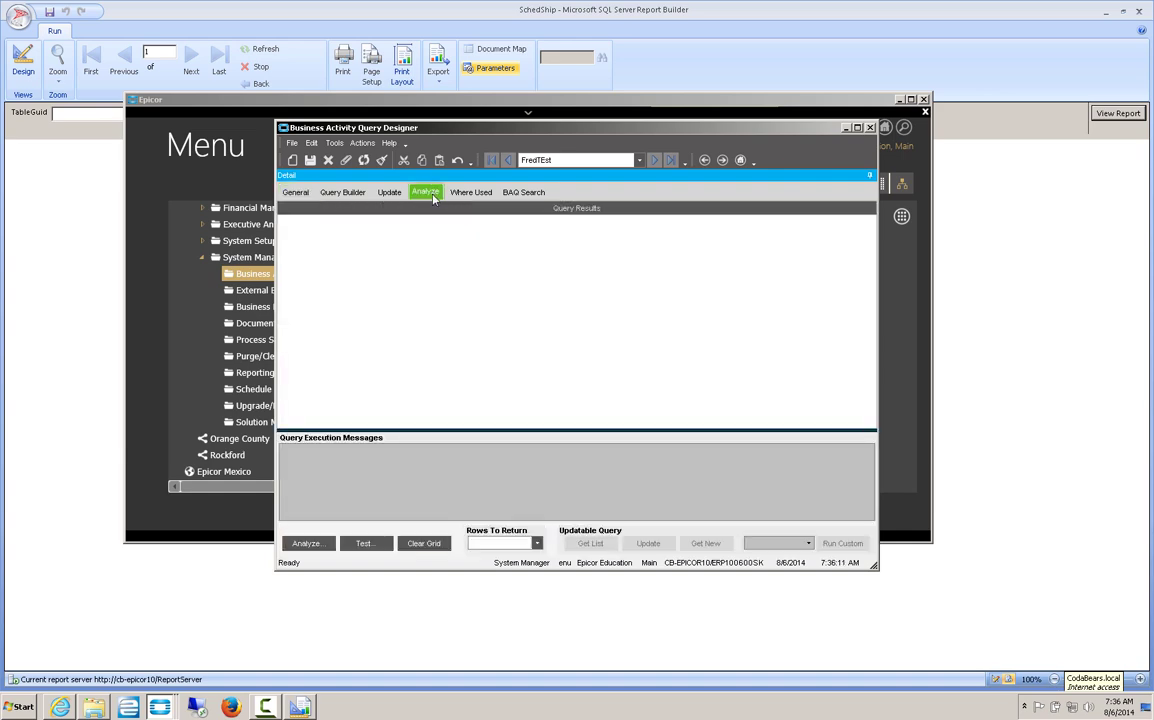
click(366, 543)
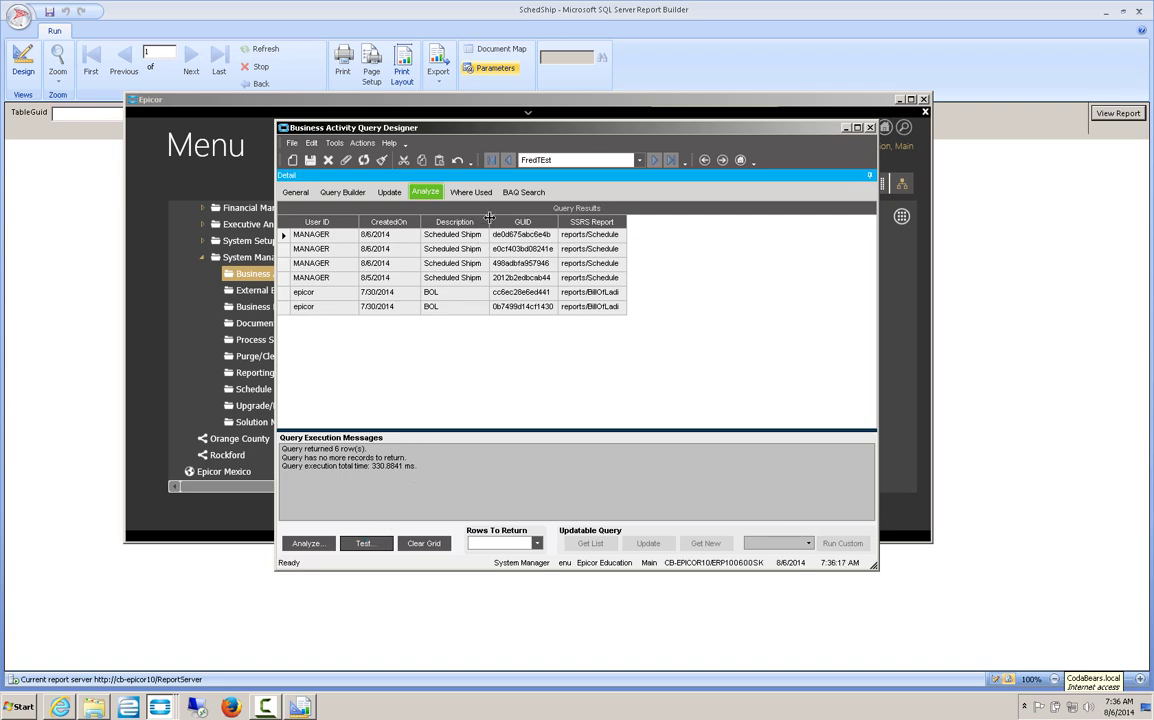
drag(489, 222, 507, 222)
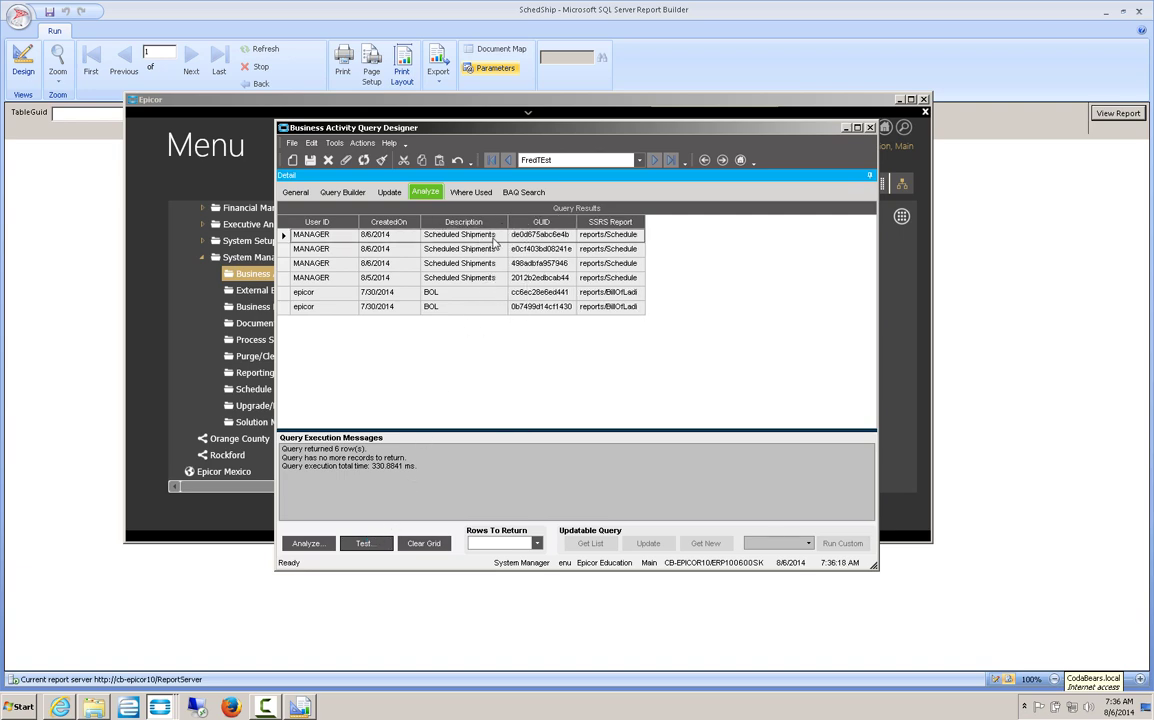
click(566, 236)
click(566, 238)
click(300, 707)
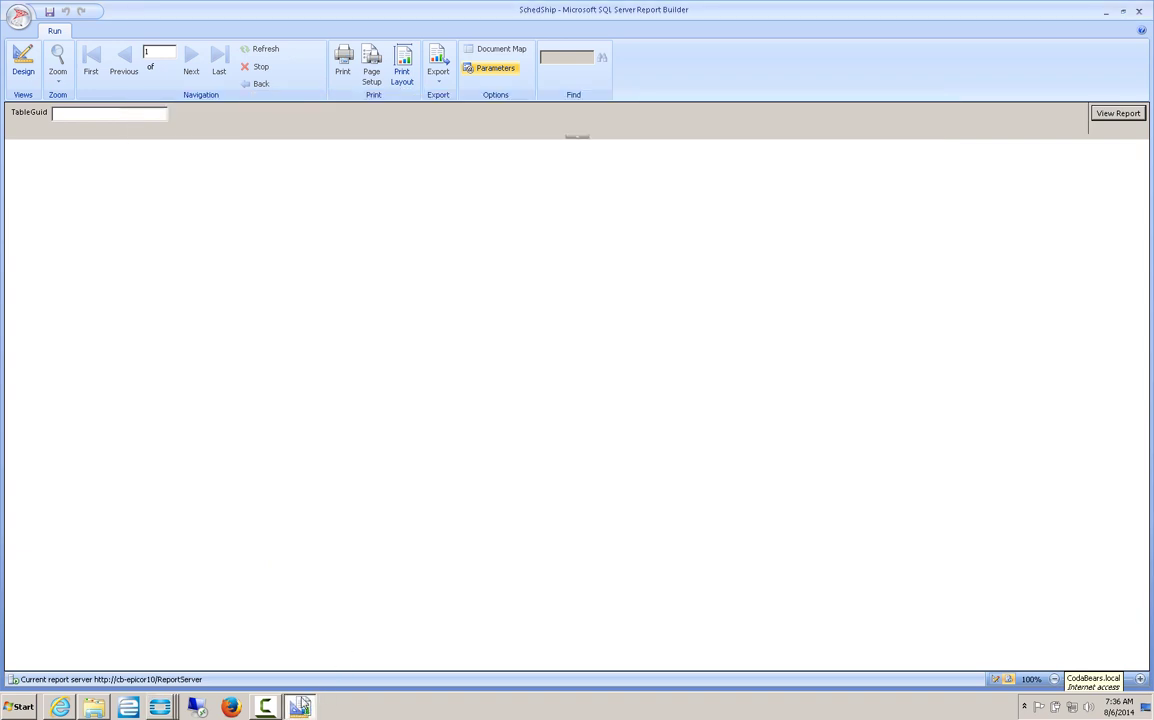
Render SchedShip for the pasted TableGuid, showing the CodaBears logo and job 2323, then return to design.
click(112, 114)
key(ctrl+v)
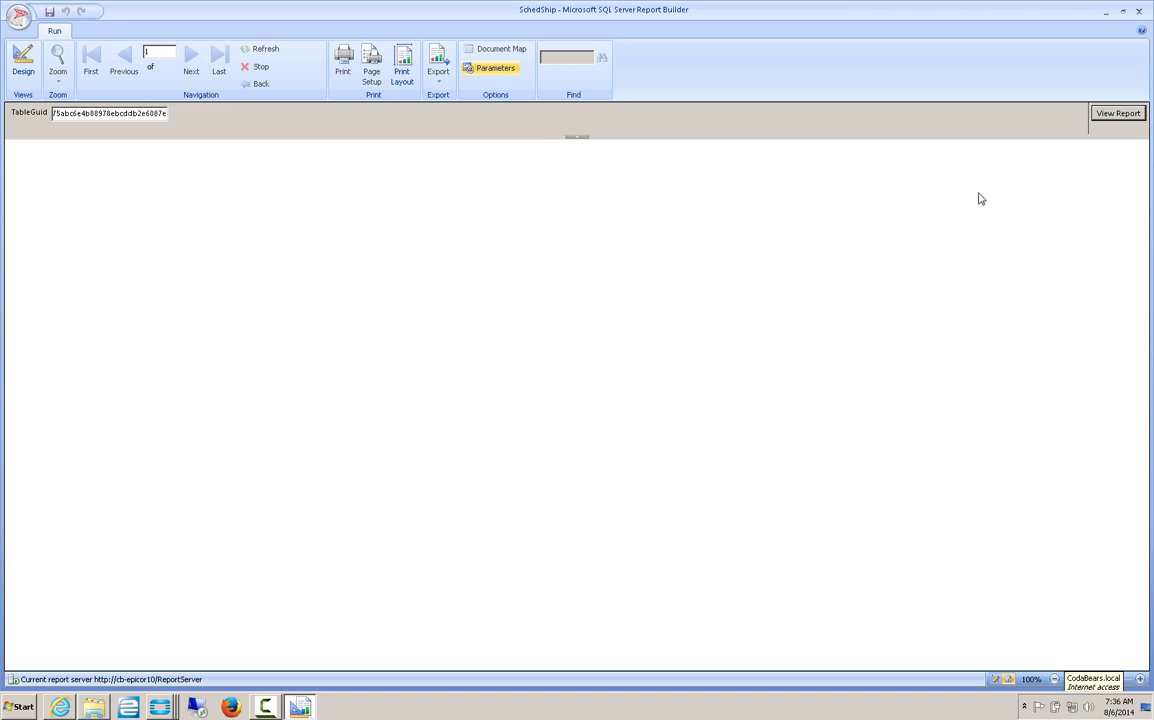
click(1114, 113)
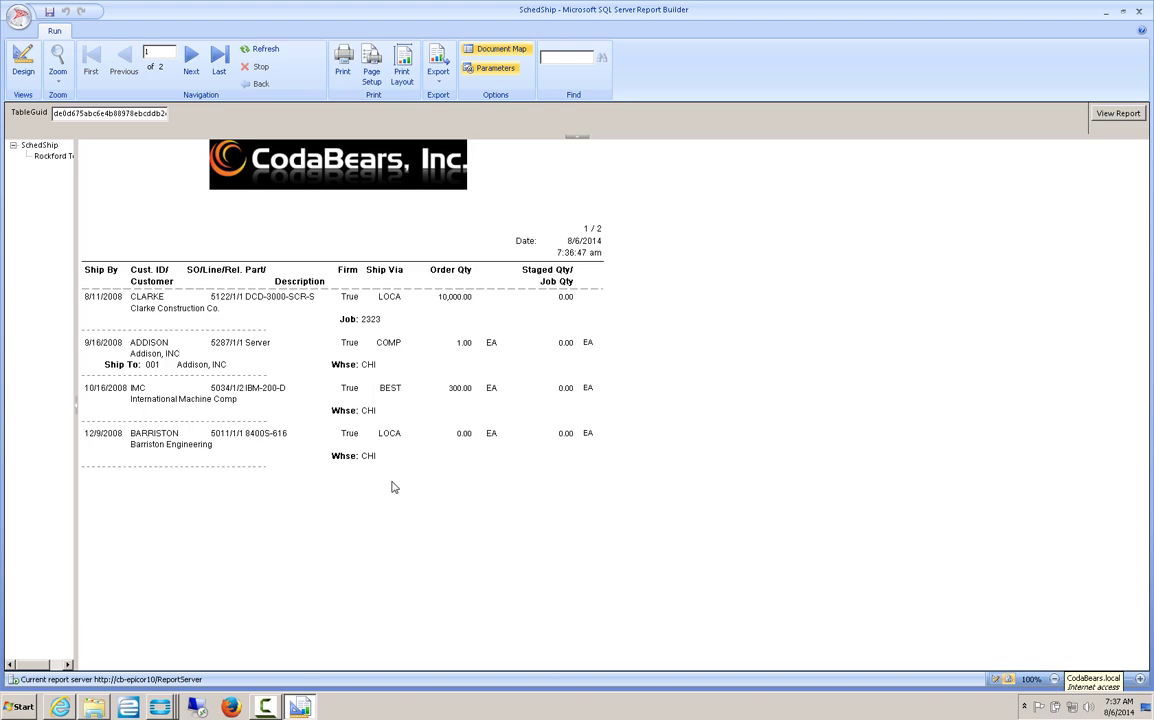
click(24, 60)
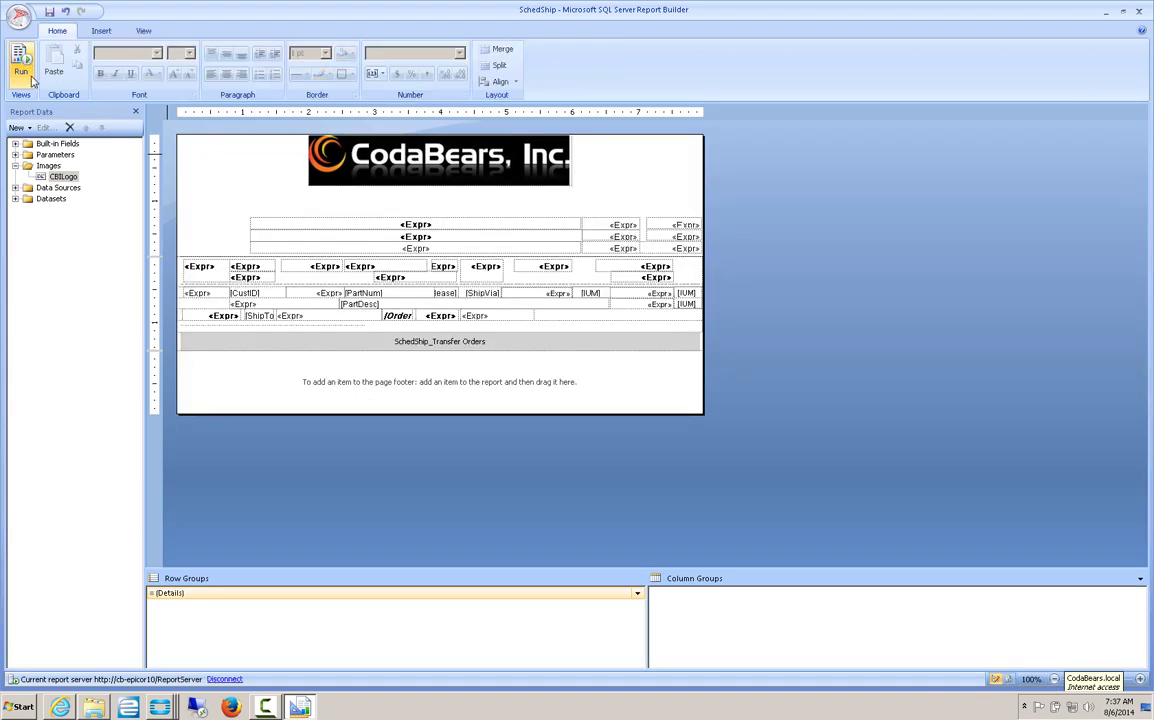
Add the copied GUID as TableGuid's specified default value, then rerun the 2-page preview.
click(15, 155)
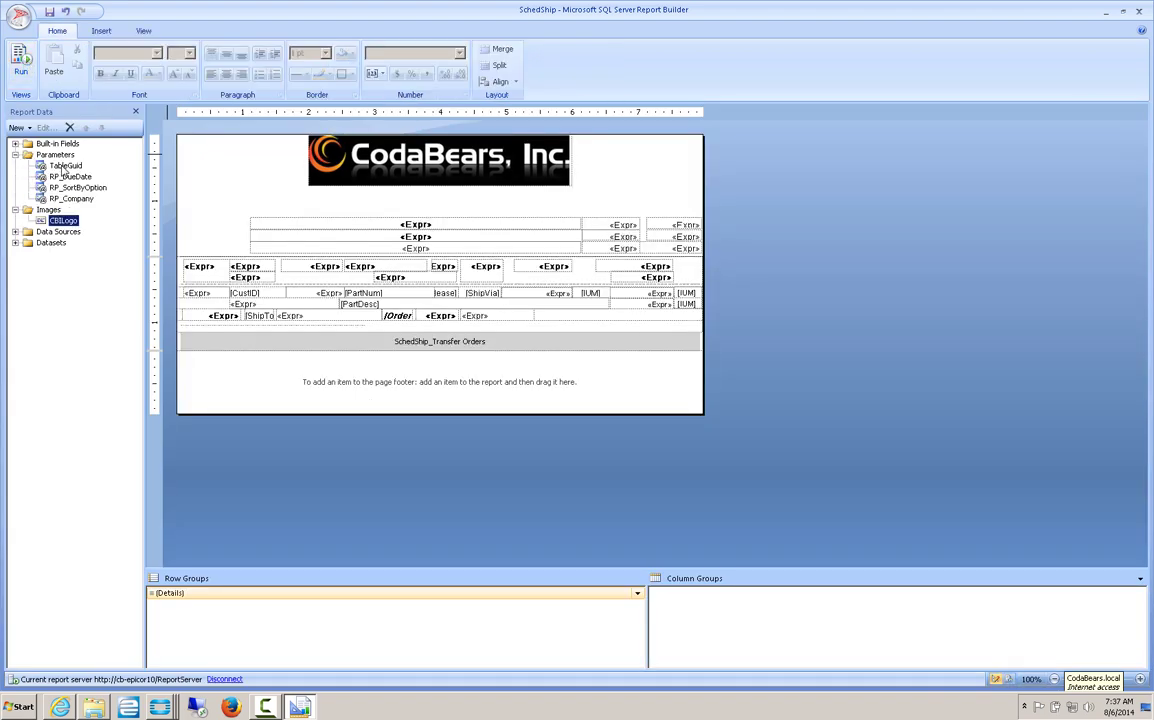
click(63, 167)
double_click(64, 168)
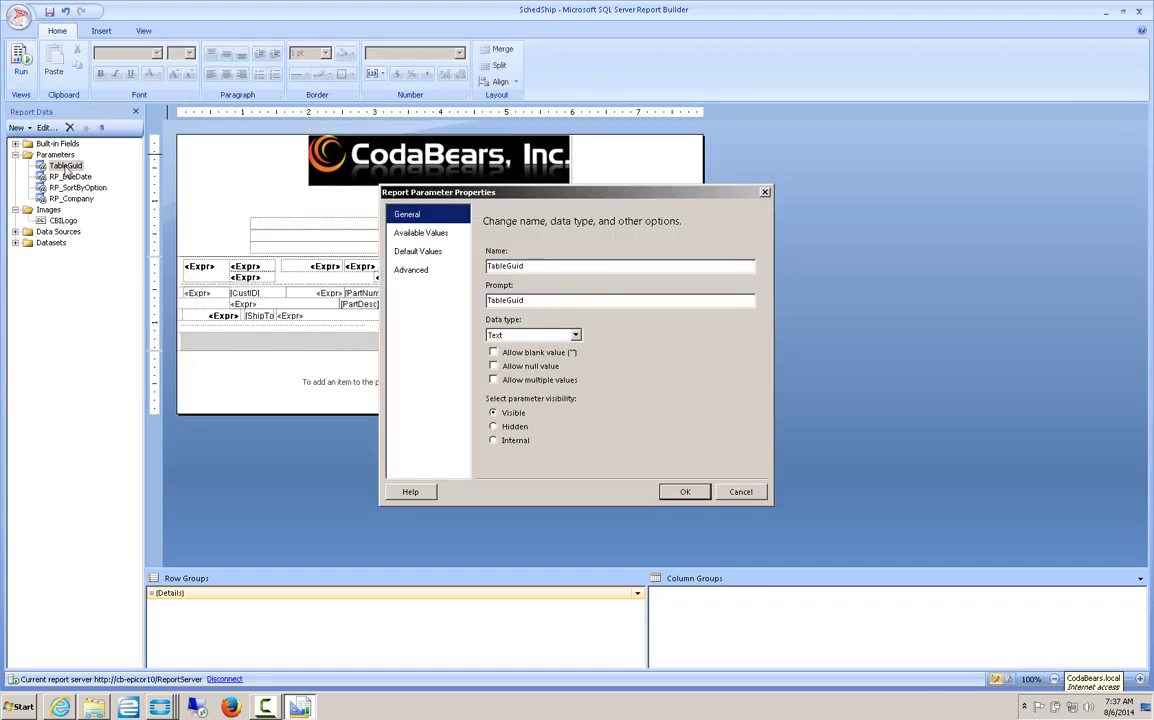
click(410, 255)
click(493, 279)
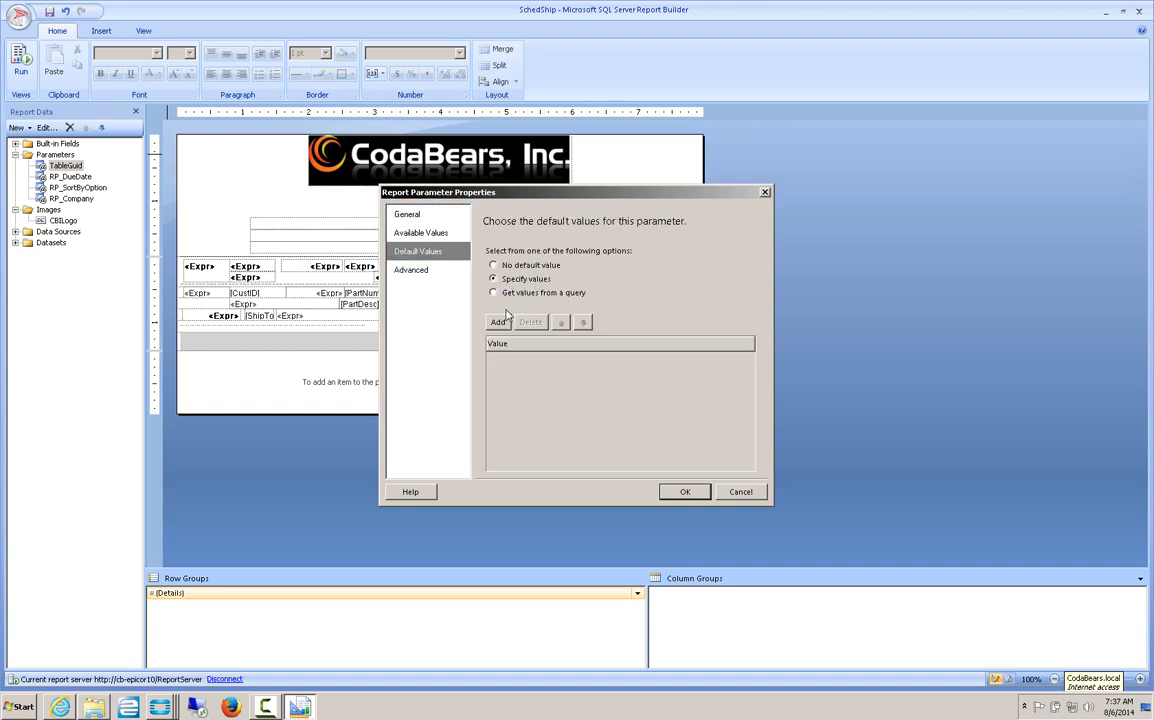
click(498, 322)
key(ctrl+v)
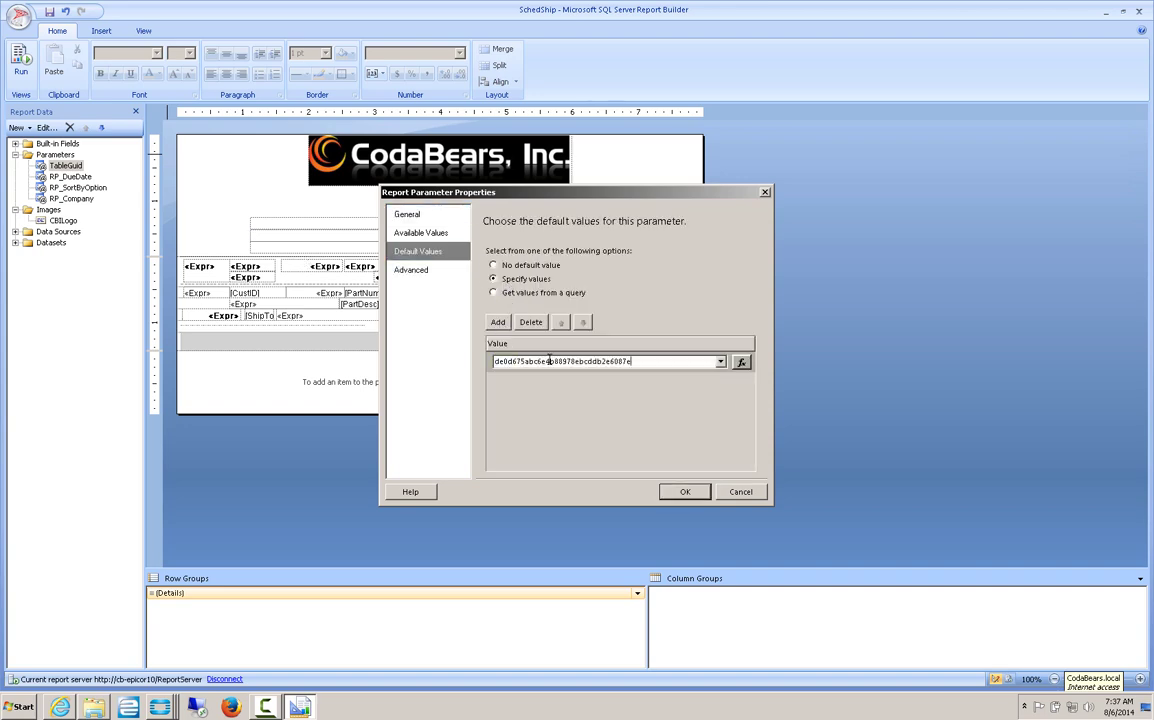
click(685, 491)
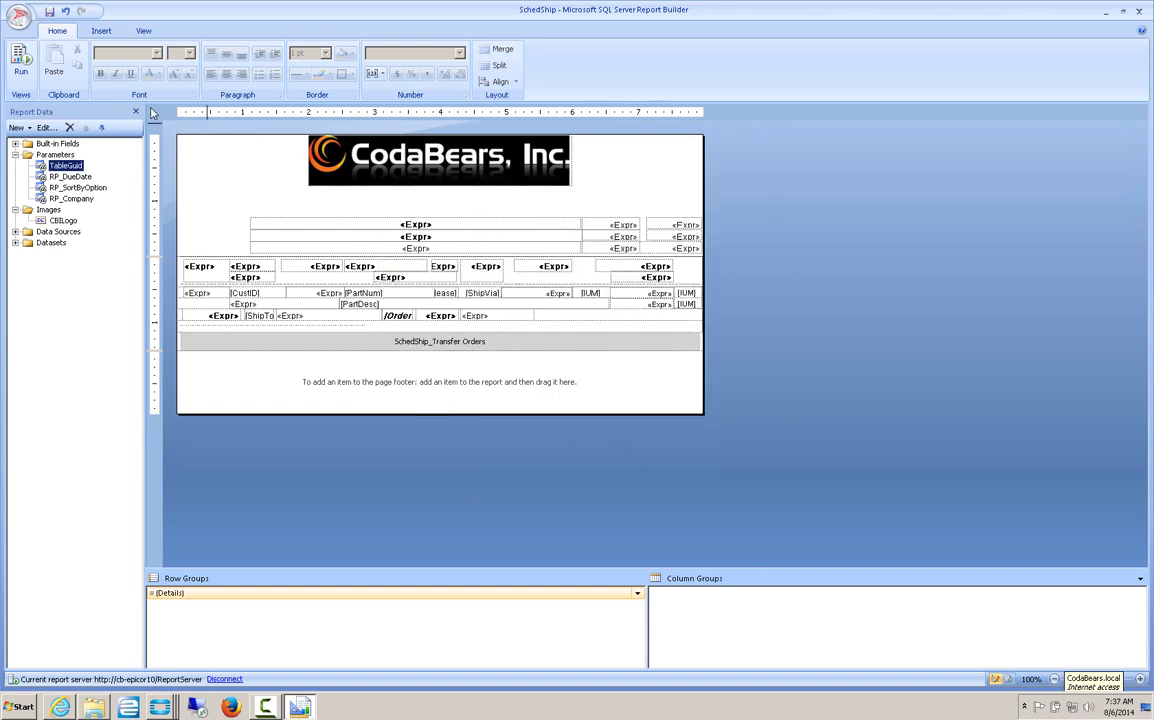
click(20, 60)
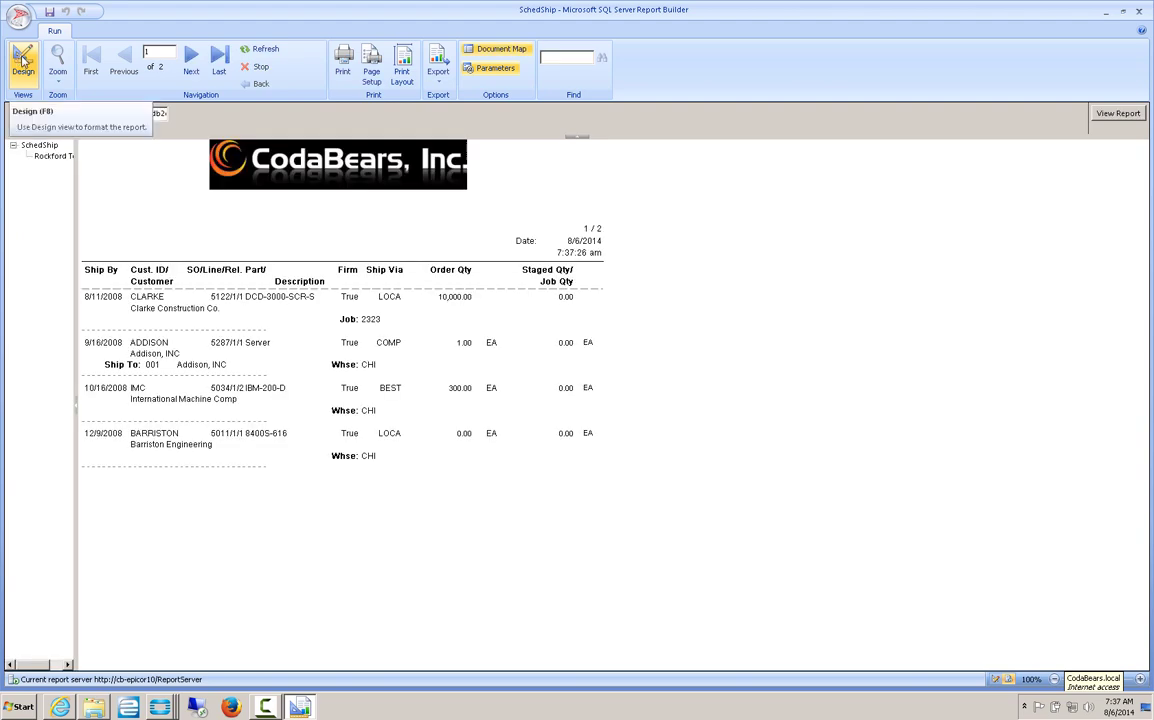
In design view, drag the body/footer boundary down to lengthen the report body.
click(23, 60)
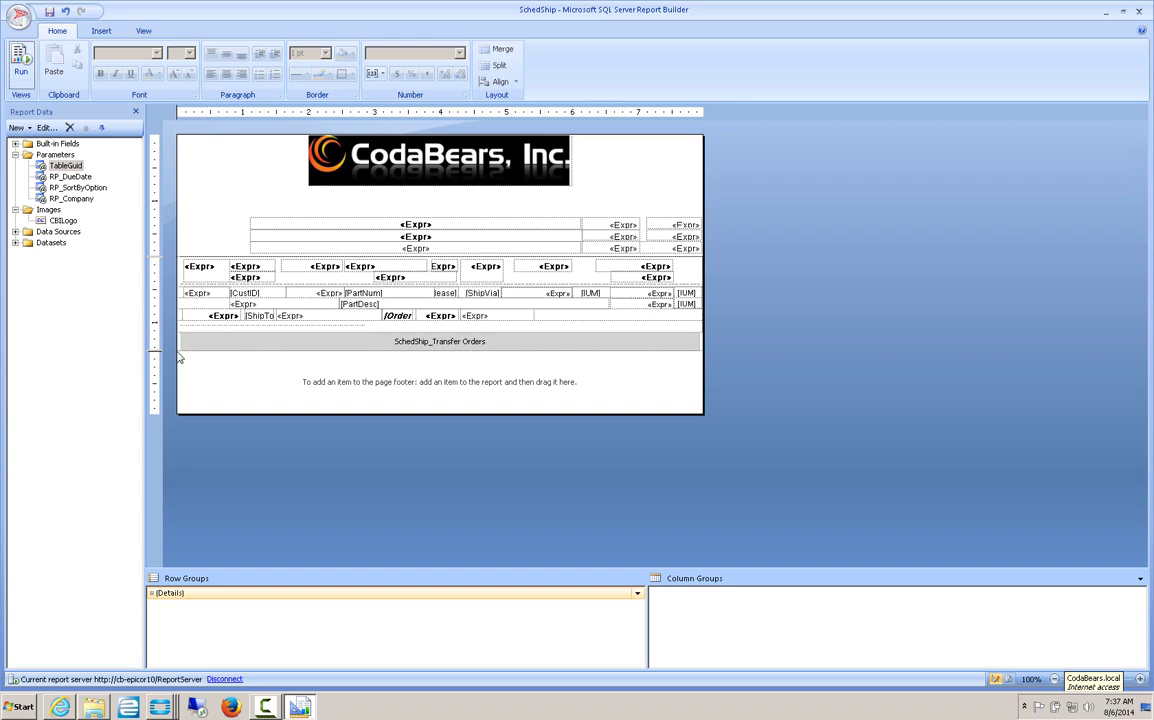
drag(179, 352, 181, 444)
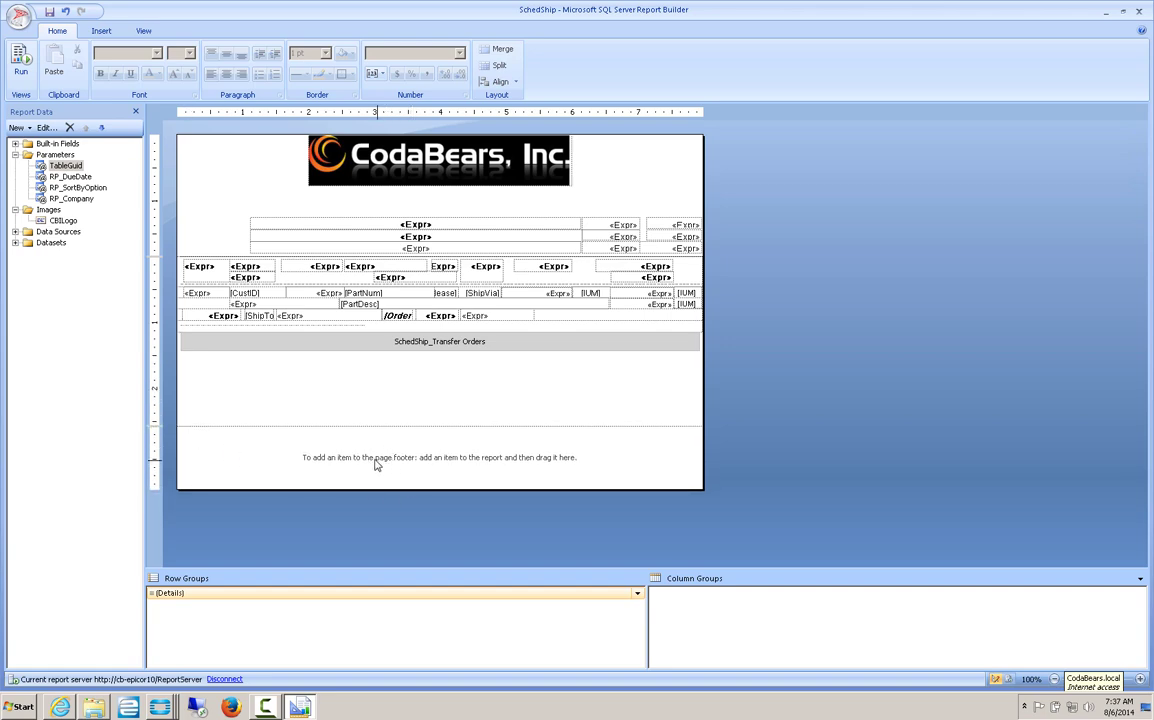
click(101, 32)
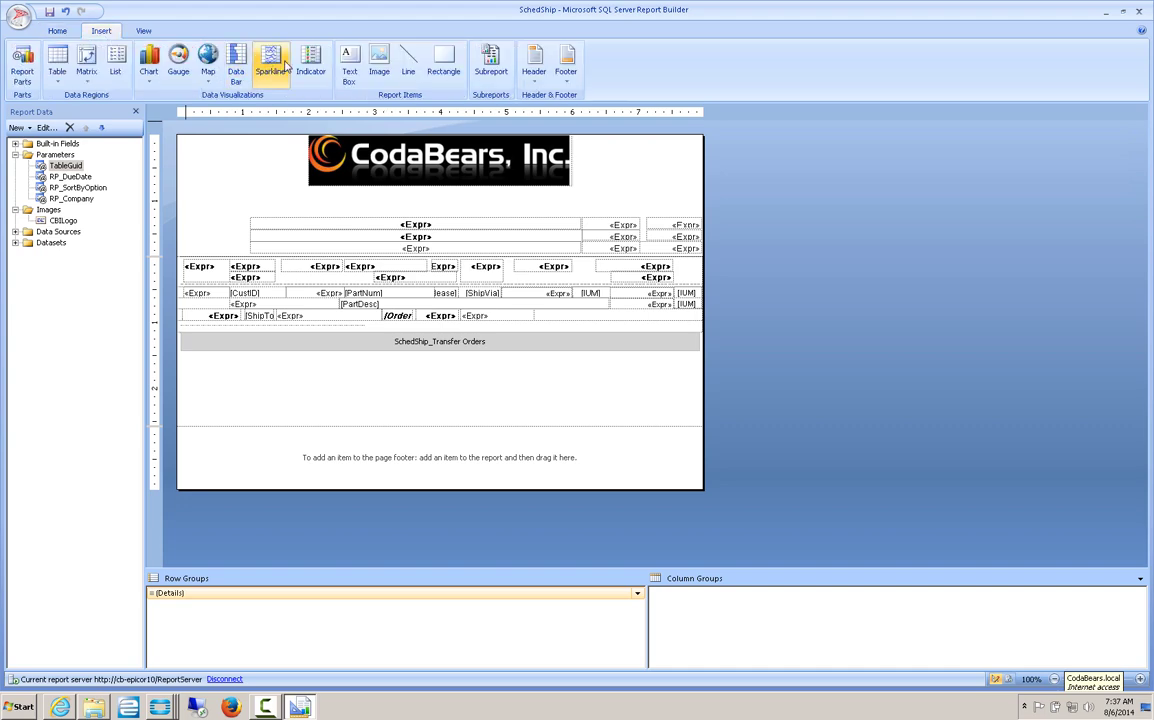
Add a text box below Transfer Orders: 'Here's some sample terms and conditions text for people to see.' / 'This is really neat'.
click(349, 65)
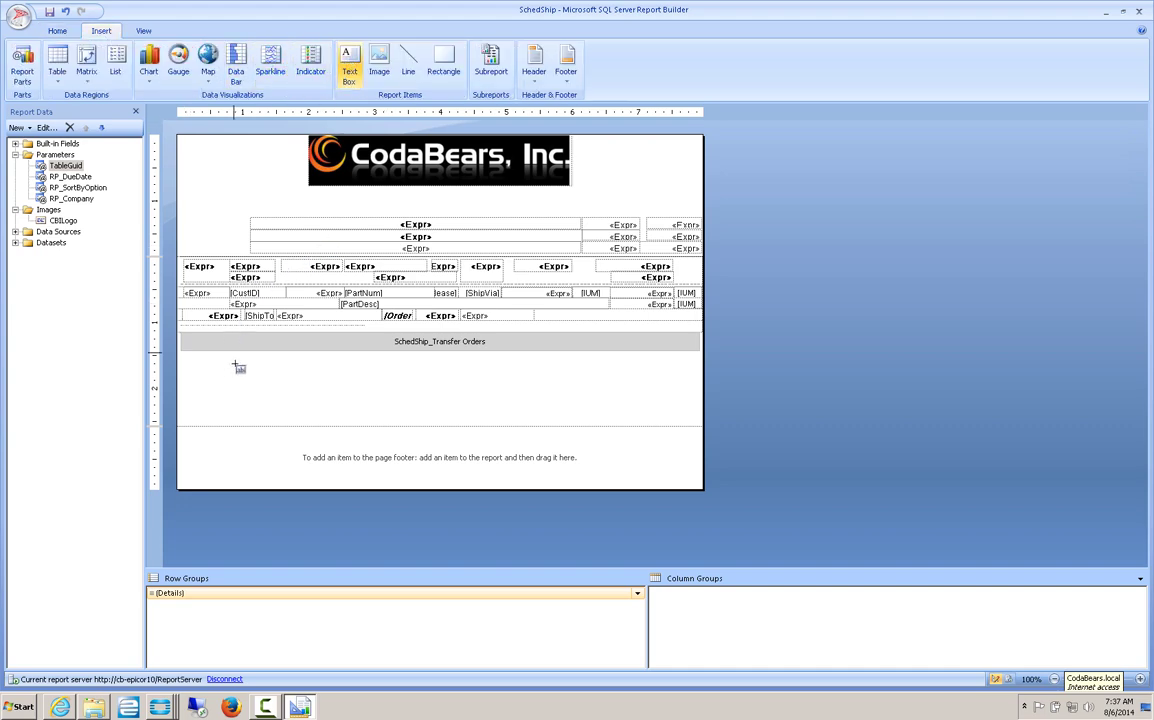
mouse_move(180, 366)
mouse_down()
mouse_move(639, 443)
mouse_move(701, 429)
mouse_up()
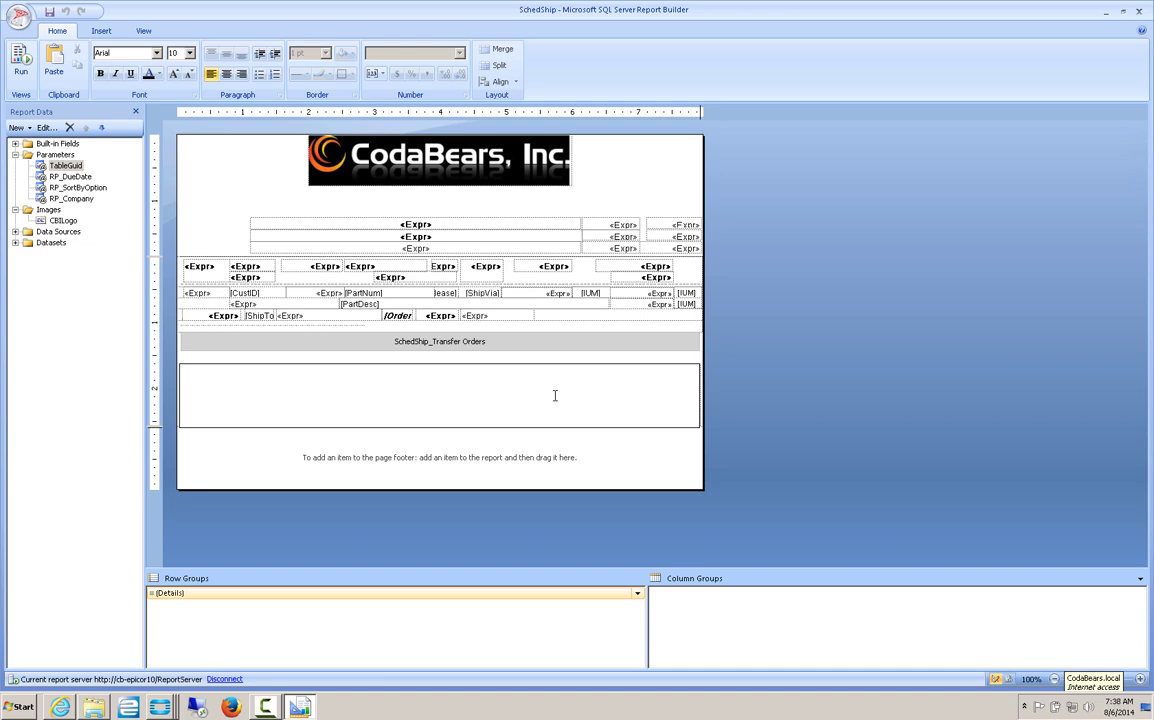
text(Here's some sample terms andcond)
key(BackSpace)
key(BackSpace)
key(BackSpace)
key(BackSpace)
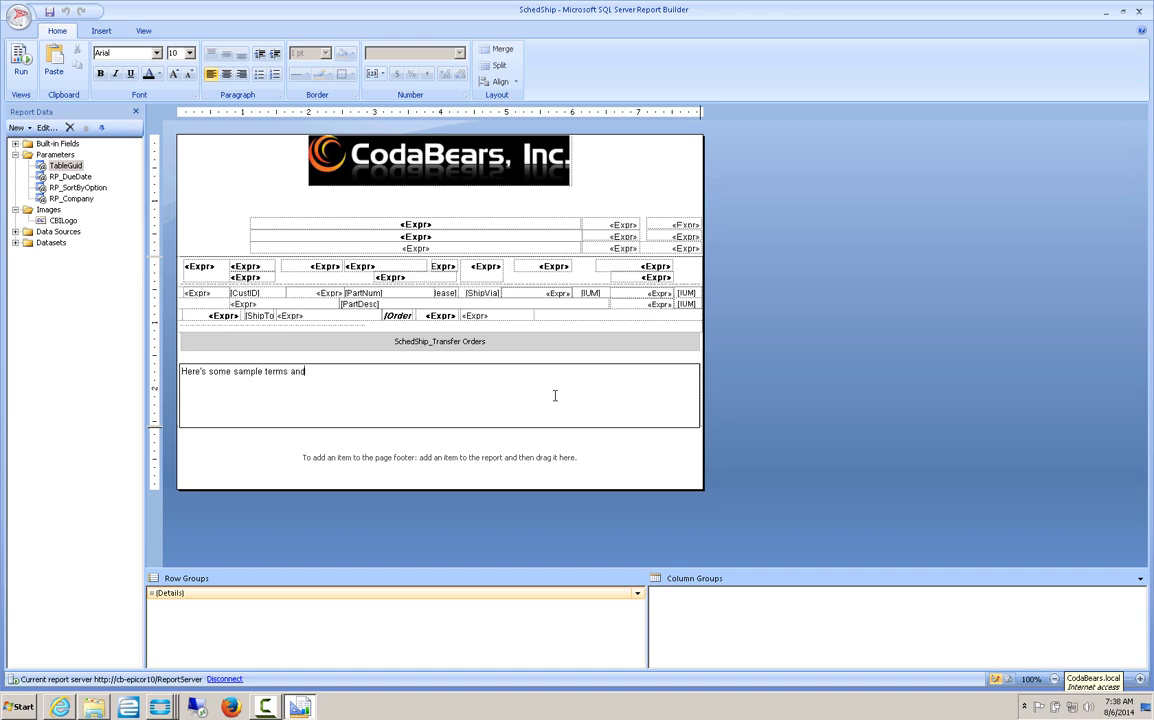
text(conditions text for people to see.)
key(Return)
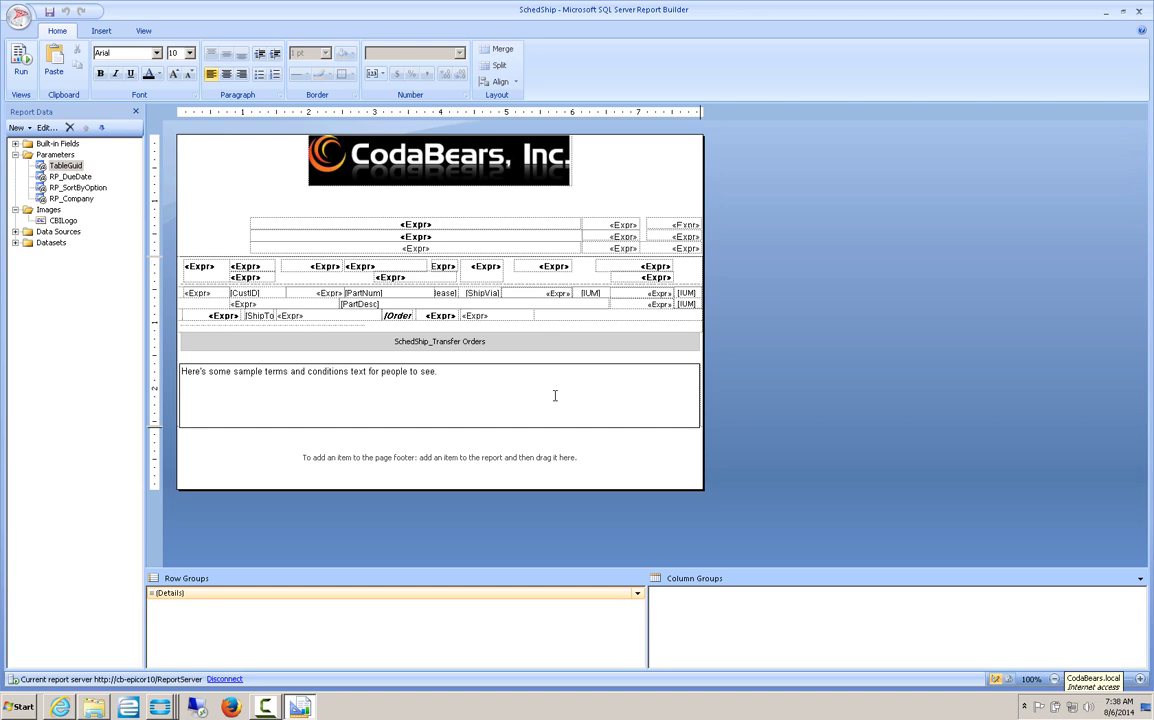
text(This is really neat!)
Move the terms text box slightly up and drag the page footer boundary up beneath it.
click(775, 279)
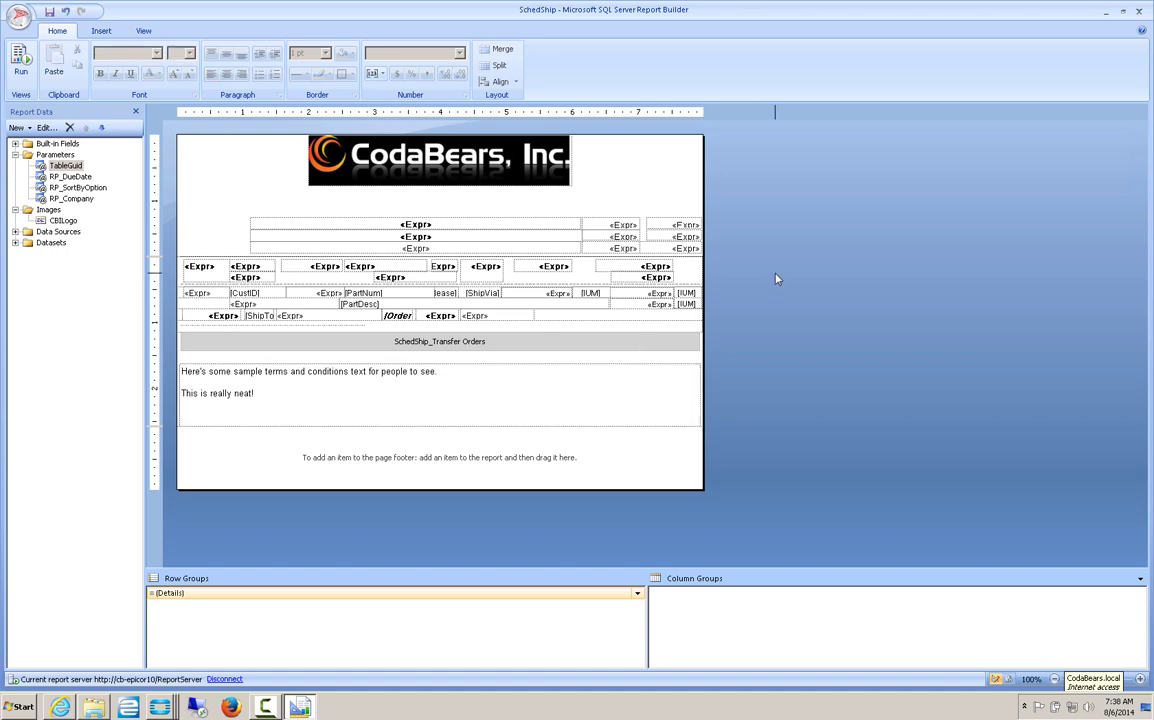
click(494, 396)
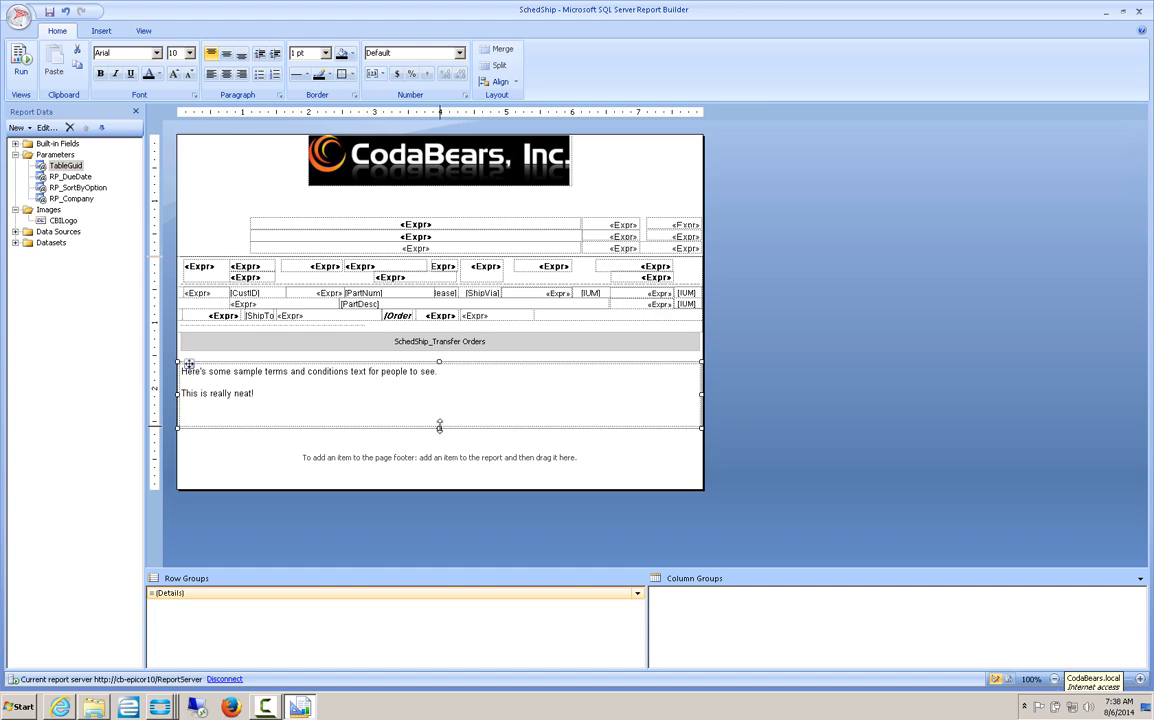
drag(439, 427, 438, 401)
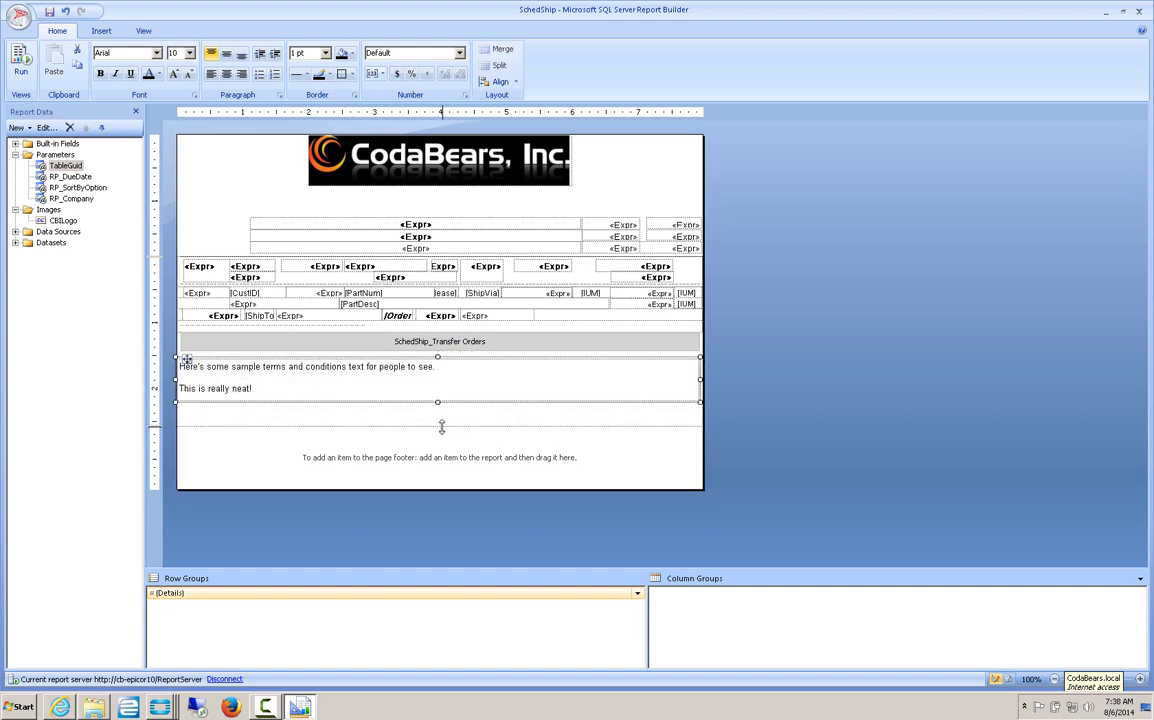
drag(224, 427, 229, 404)
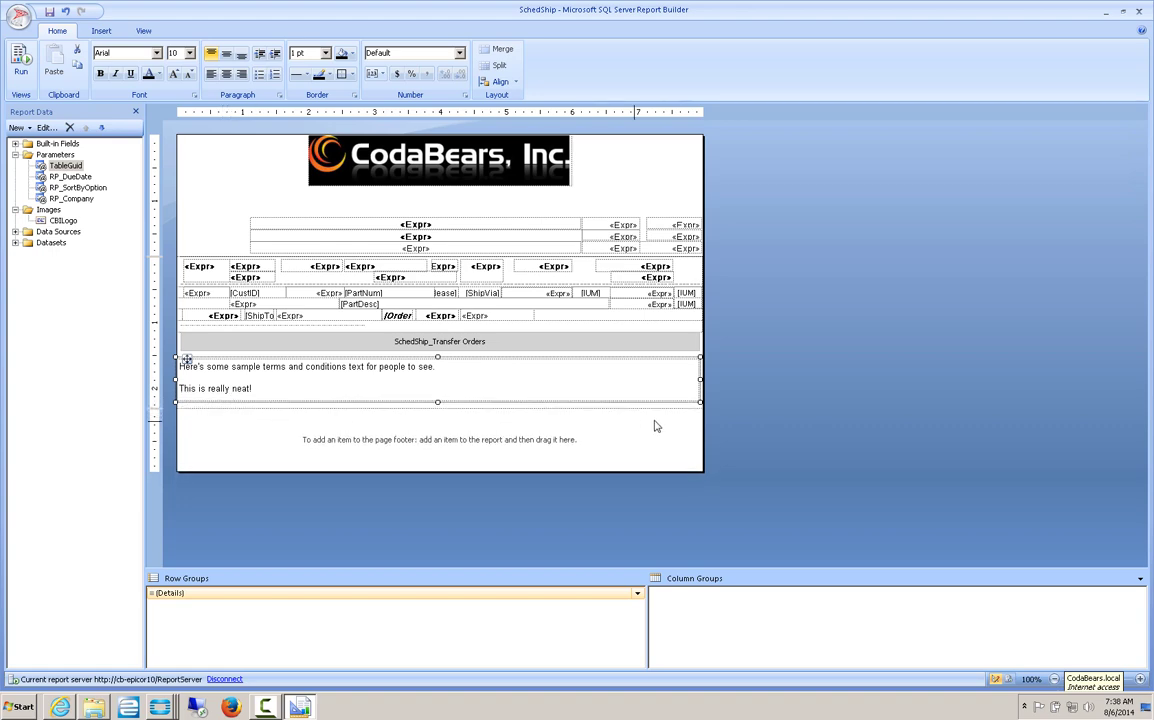
click(18, 66)
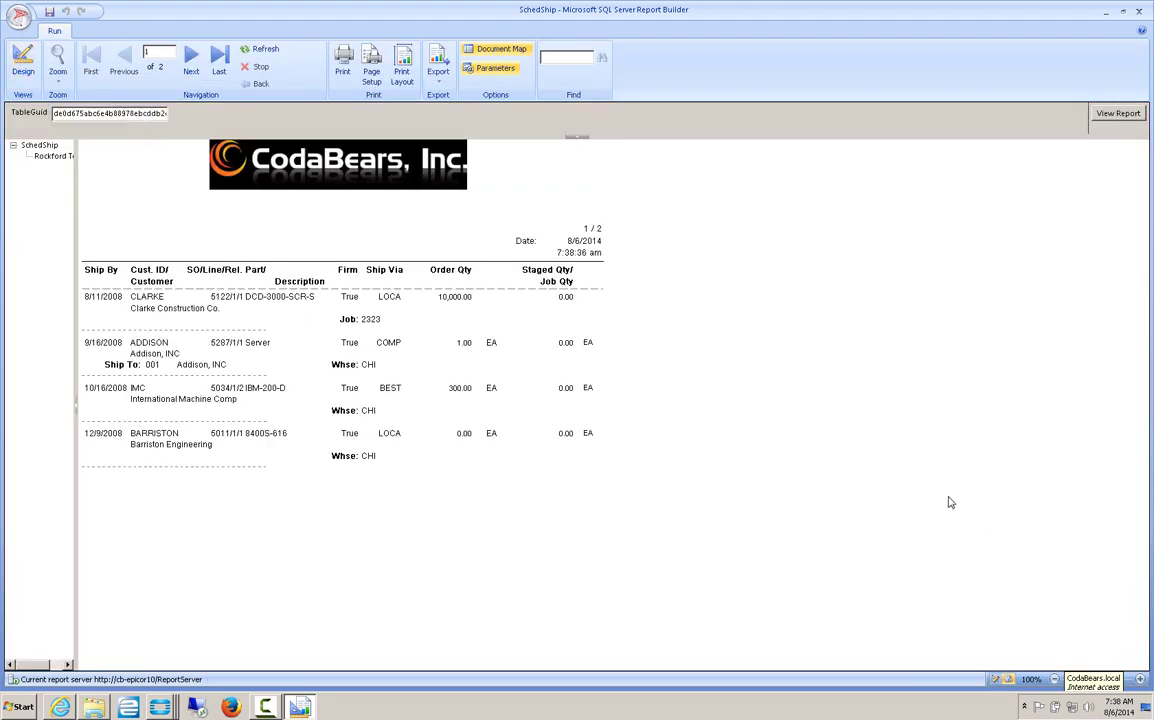
click(193, 64)
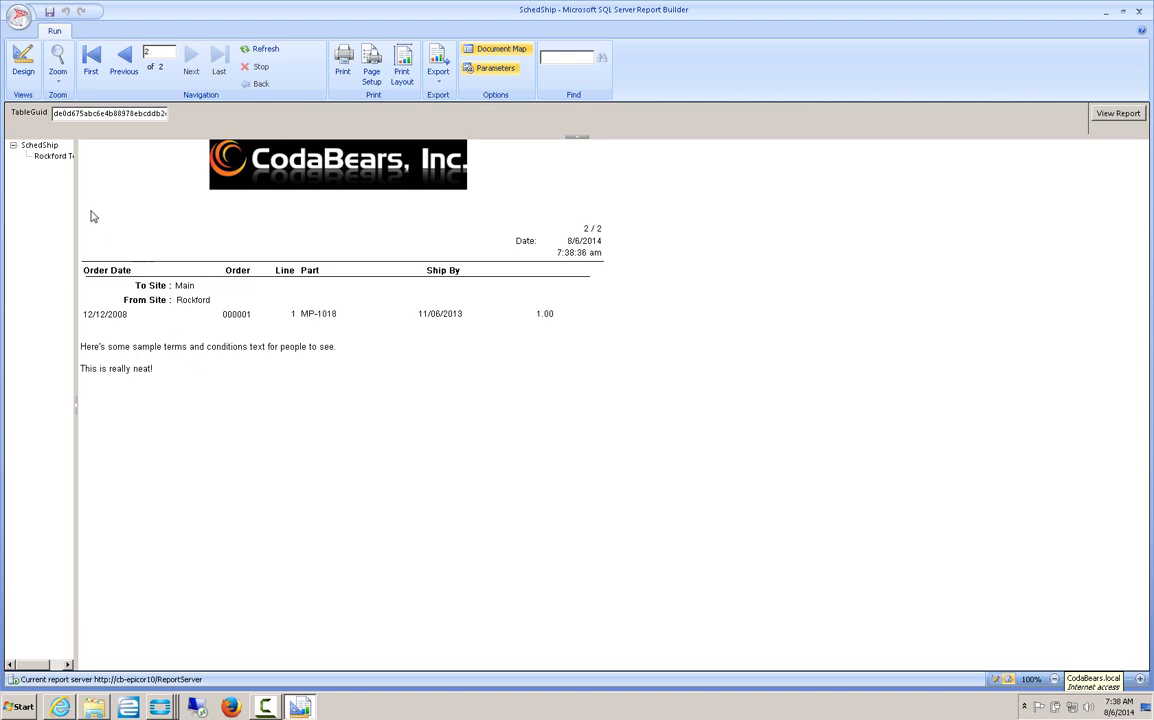
click(23, 60)
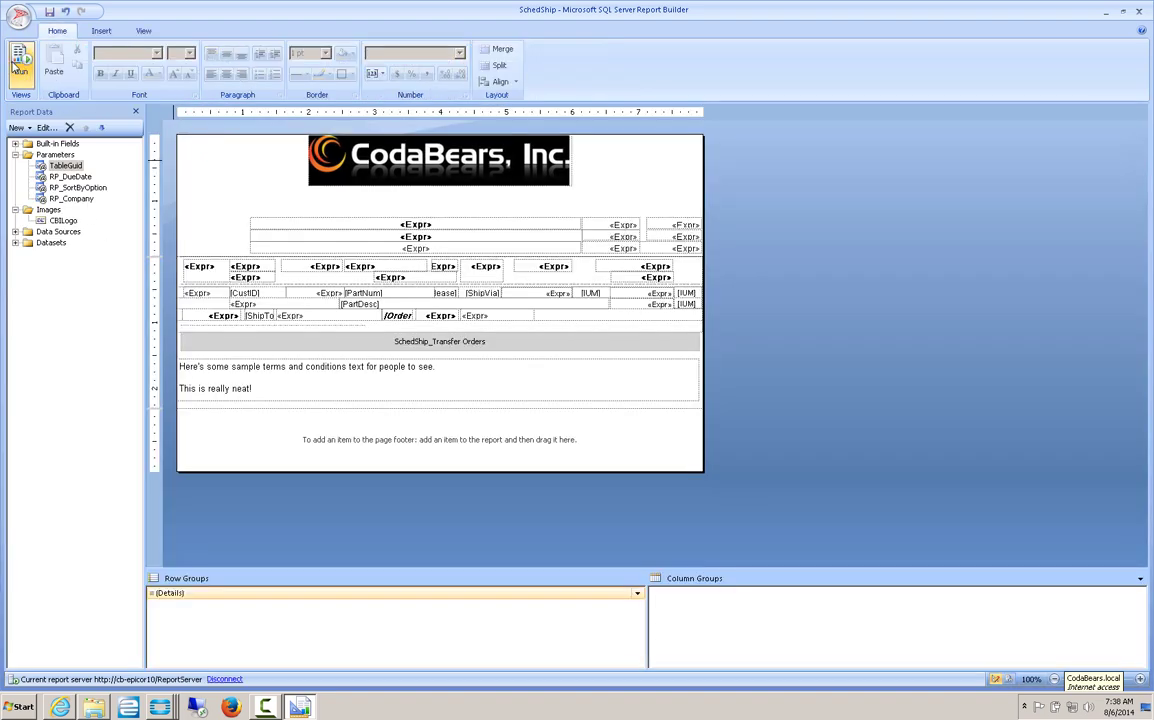
Format the terms text bold, dark red, 14 pt, and heighten its box to fit both lines.
click(333, 381)
key(Escape)
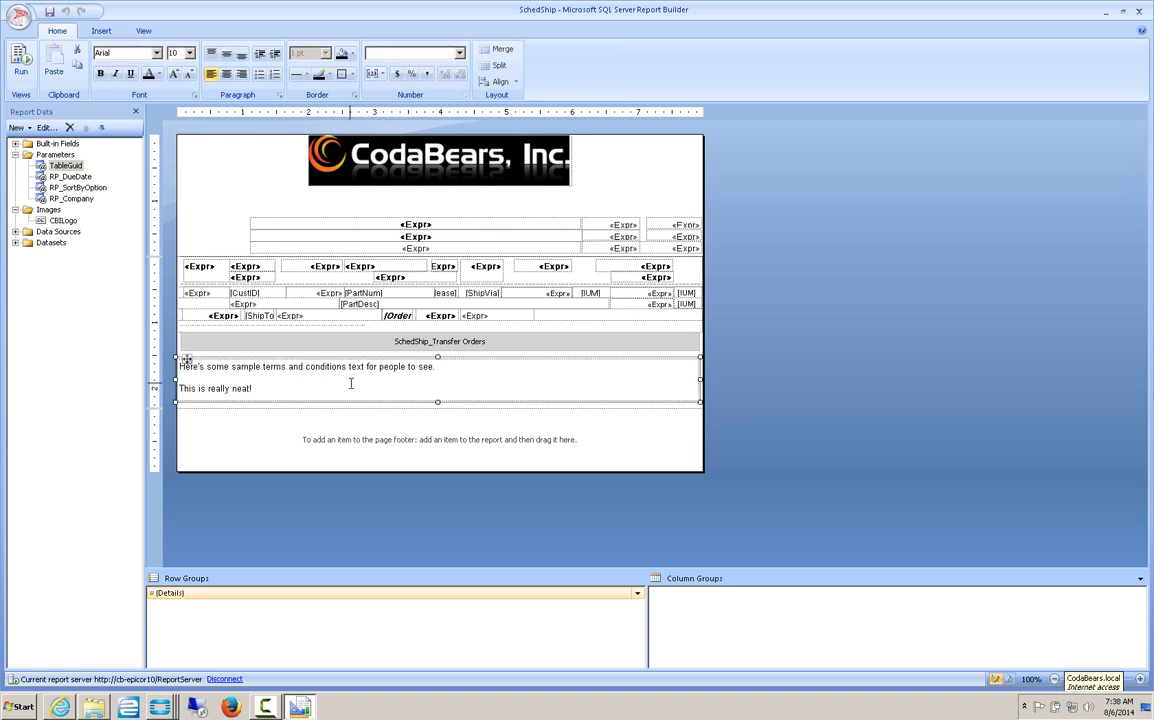
click(100, 74)
click(158, 74)
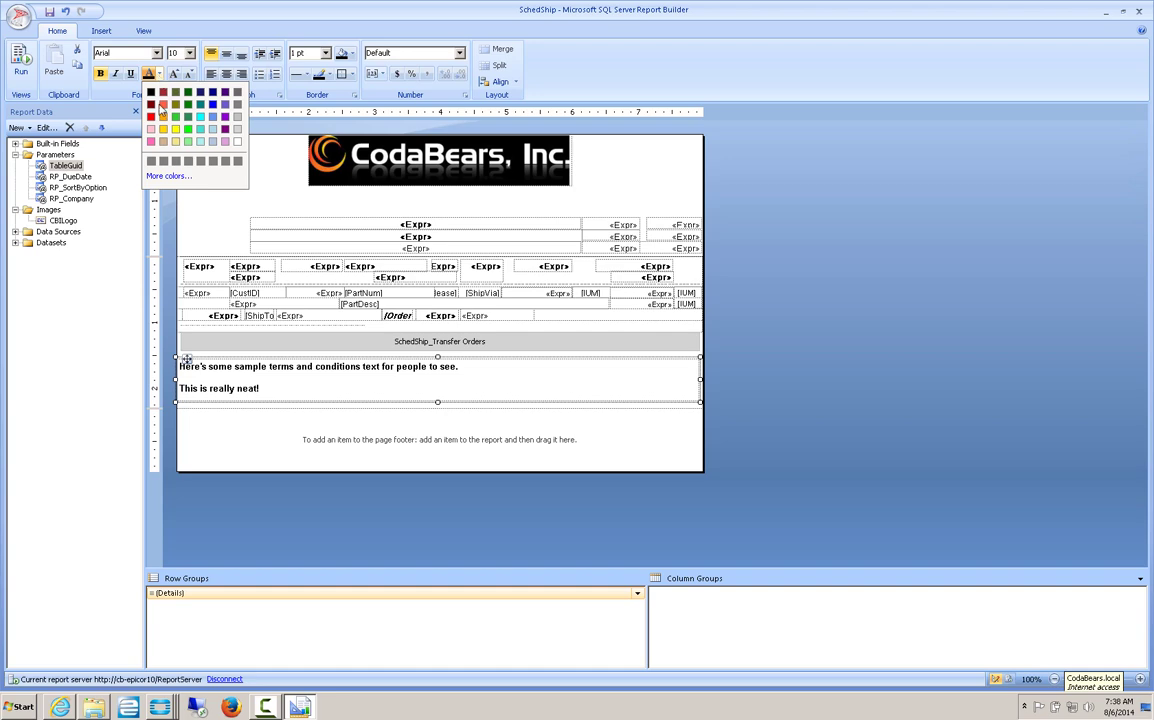
click(150, 104)
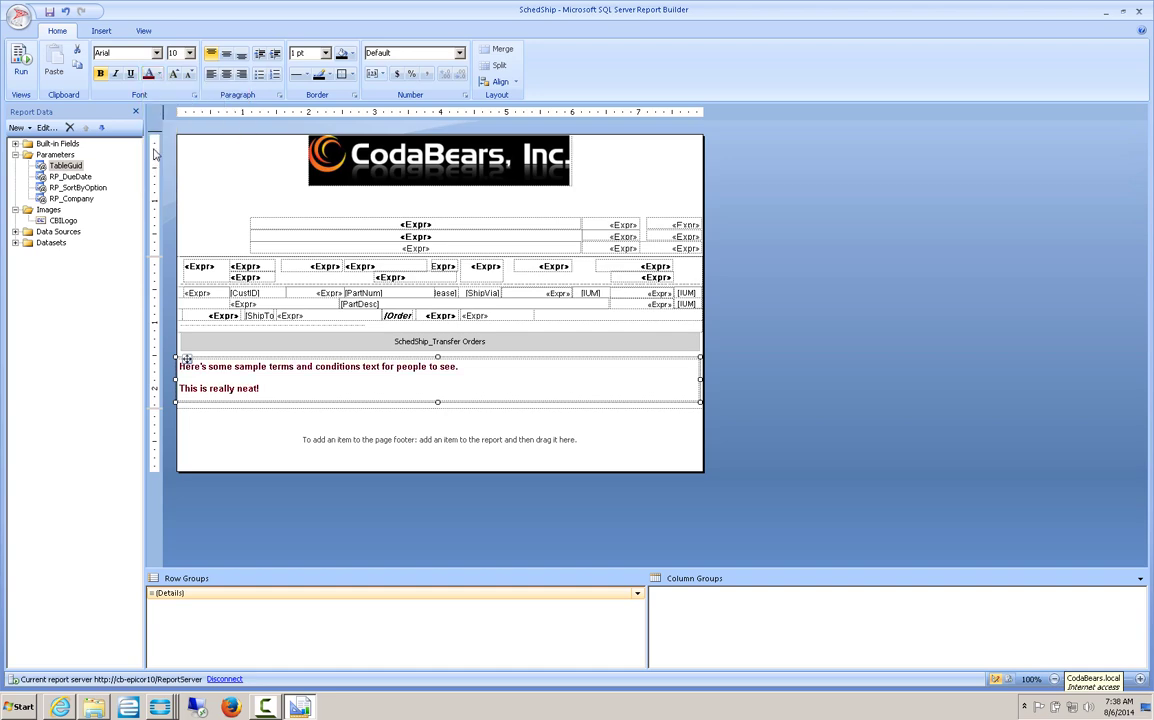
click(189, 53)
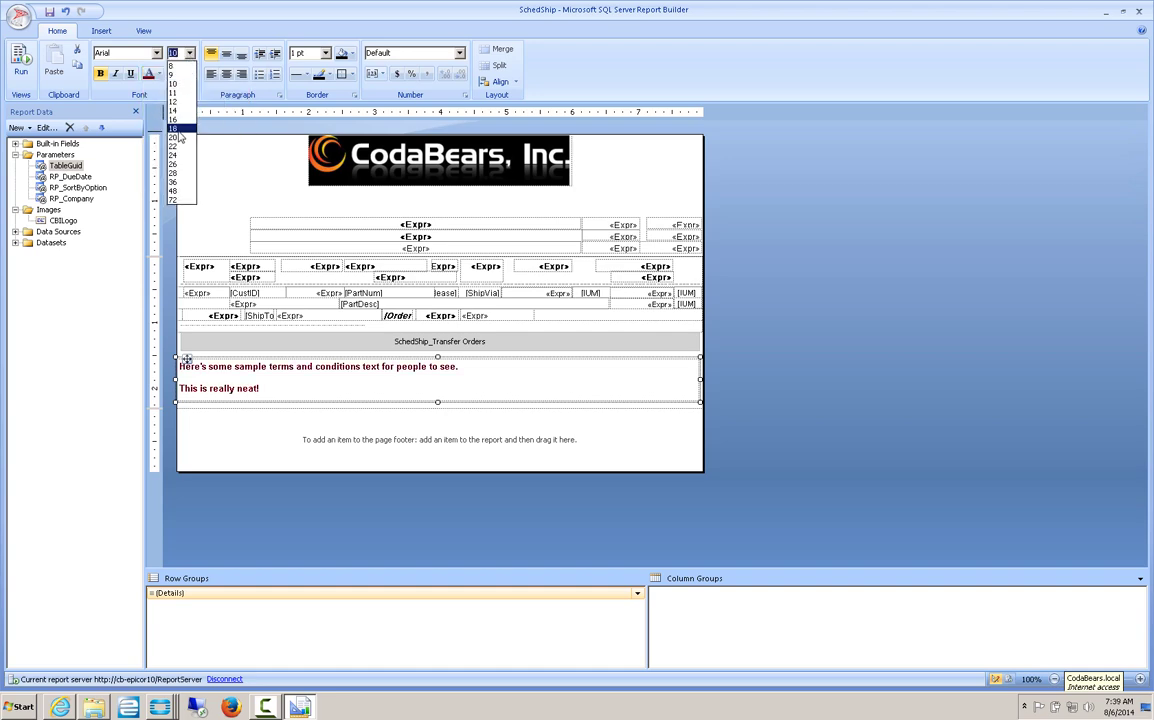
click(179, 129)
click(177, 56)
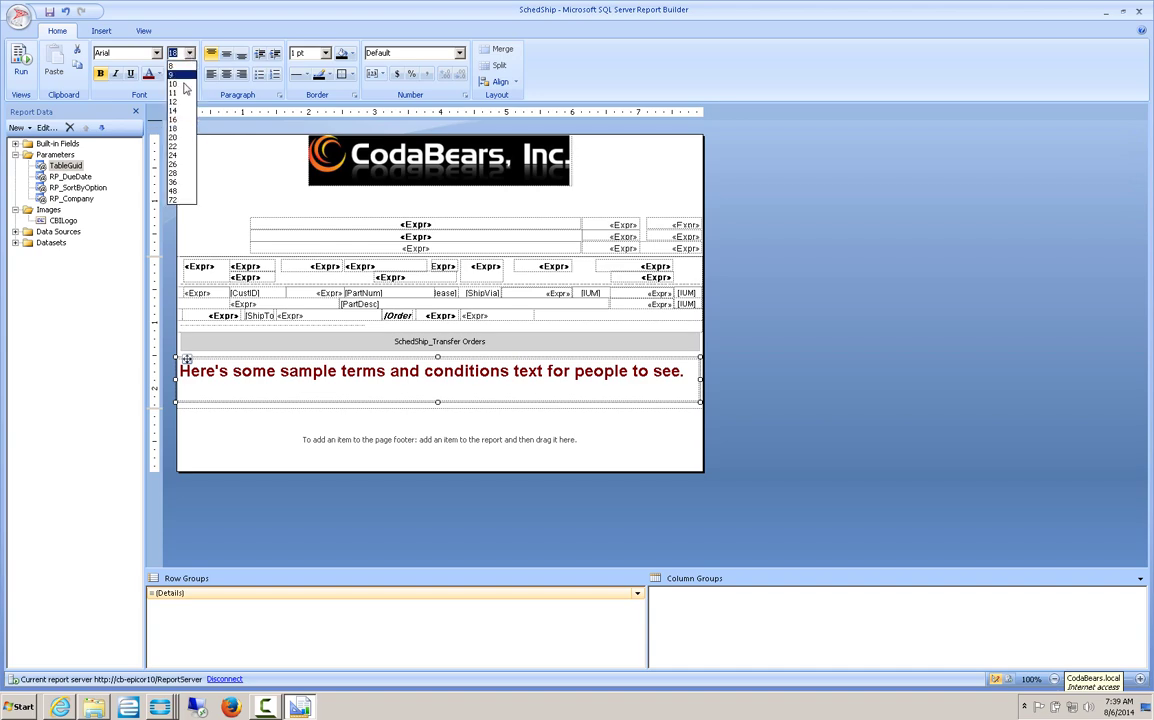
click(176, 111)
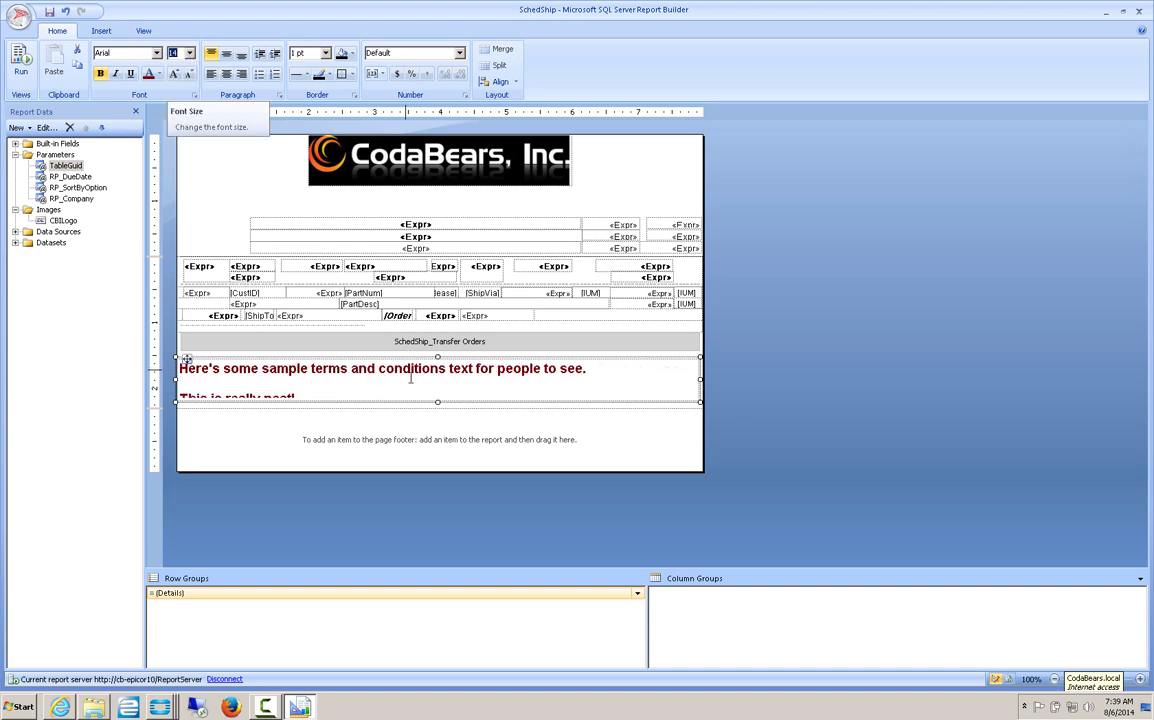
drag(437, 402, 437, 411)
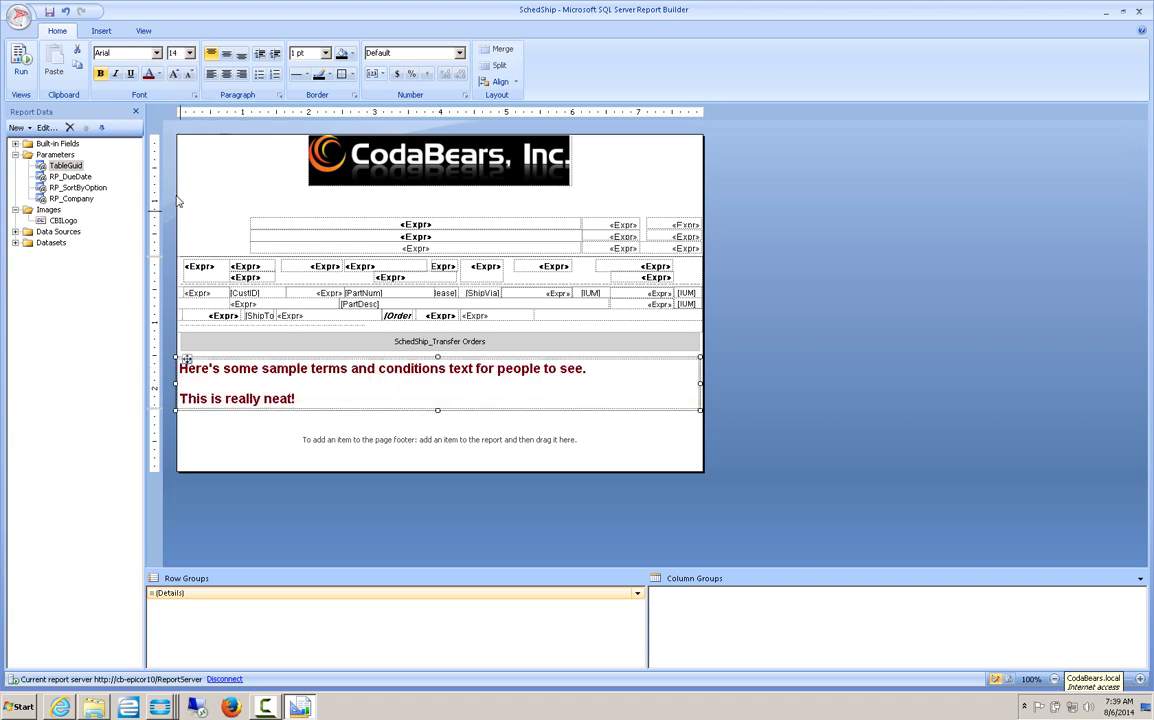
click(21, 62)
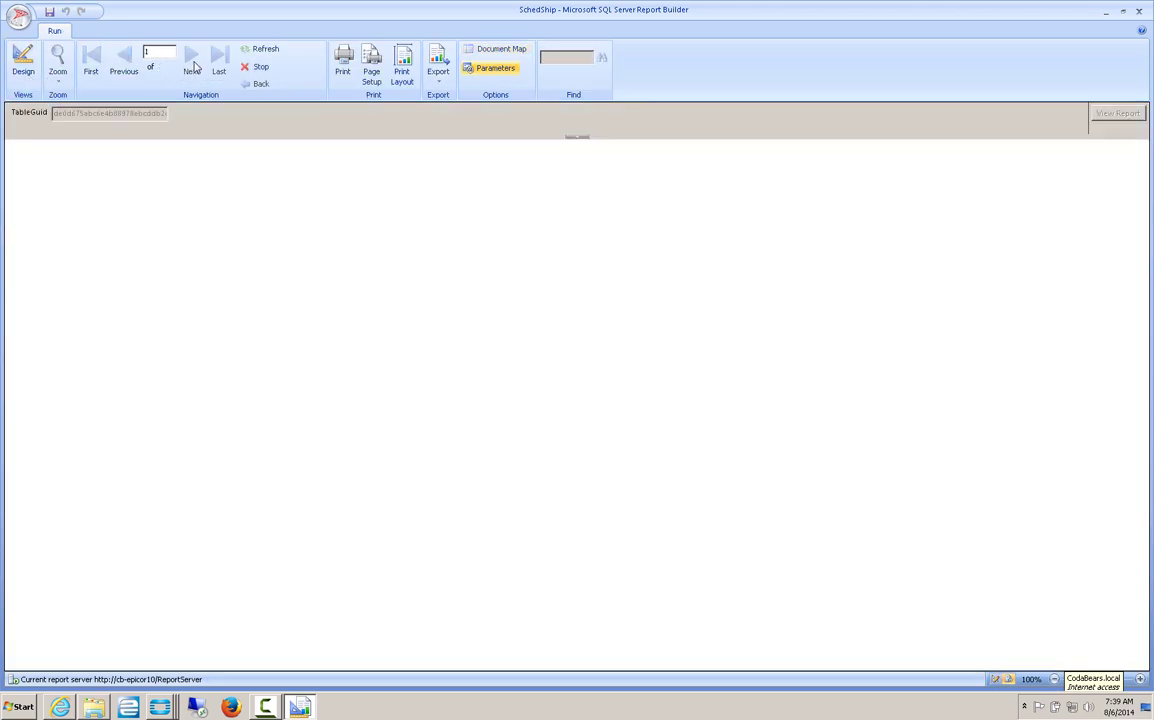
click(195, 60)
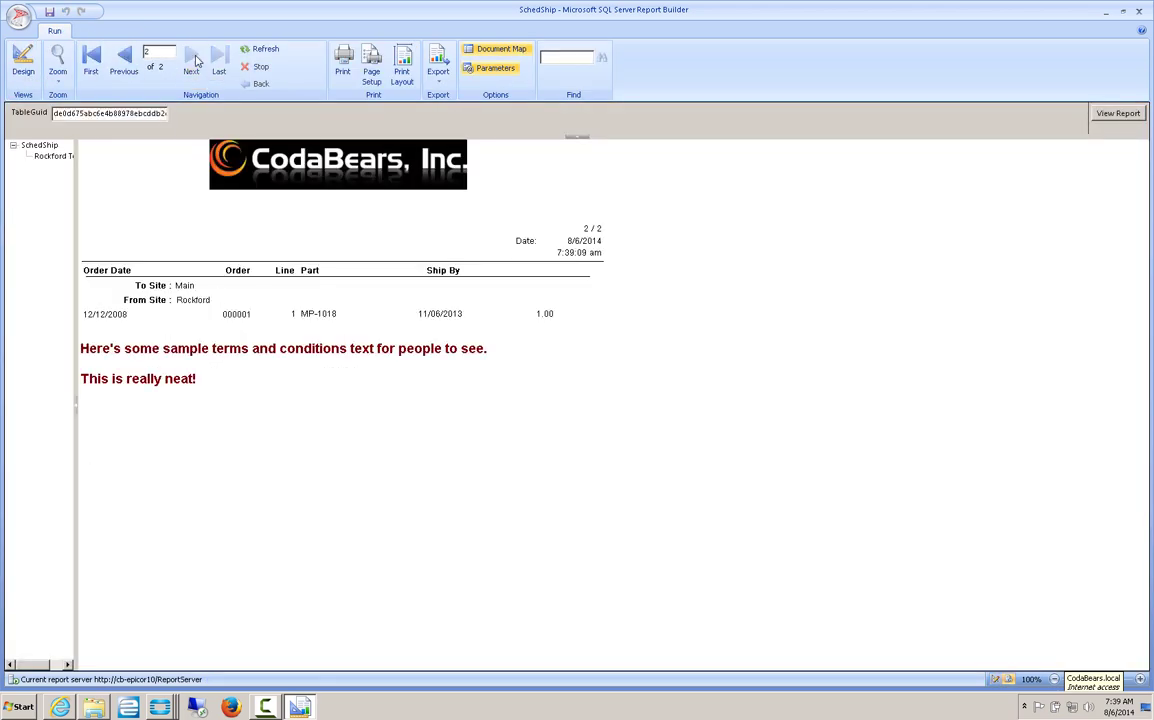
click(22, 60)
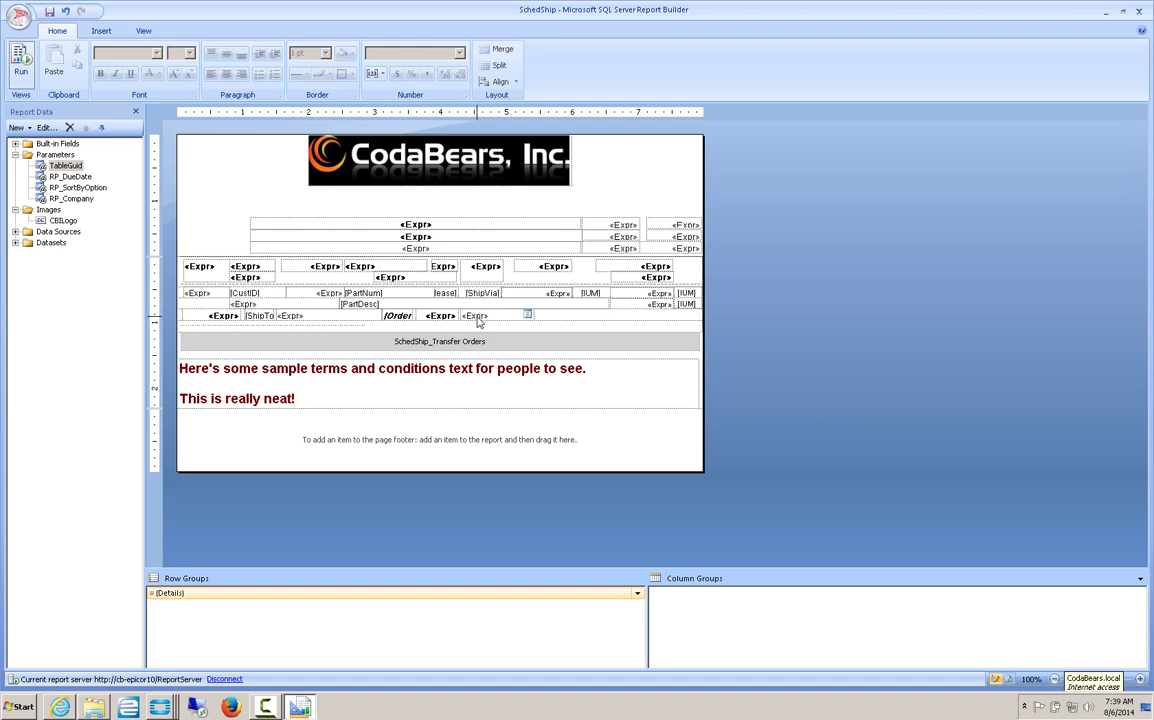
right_click(478, 319)
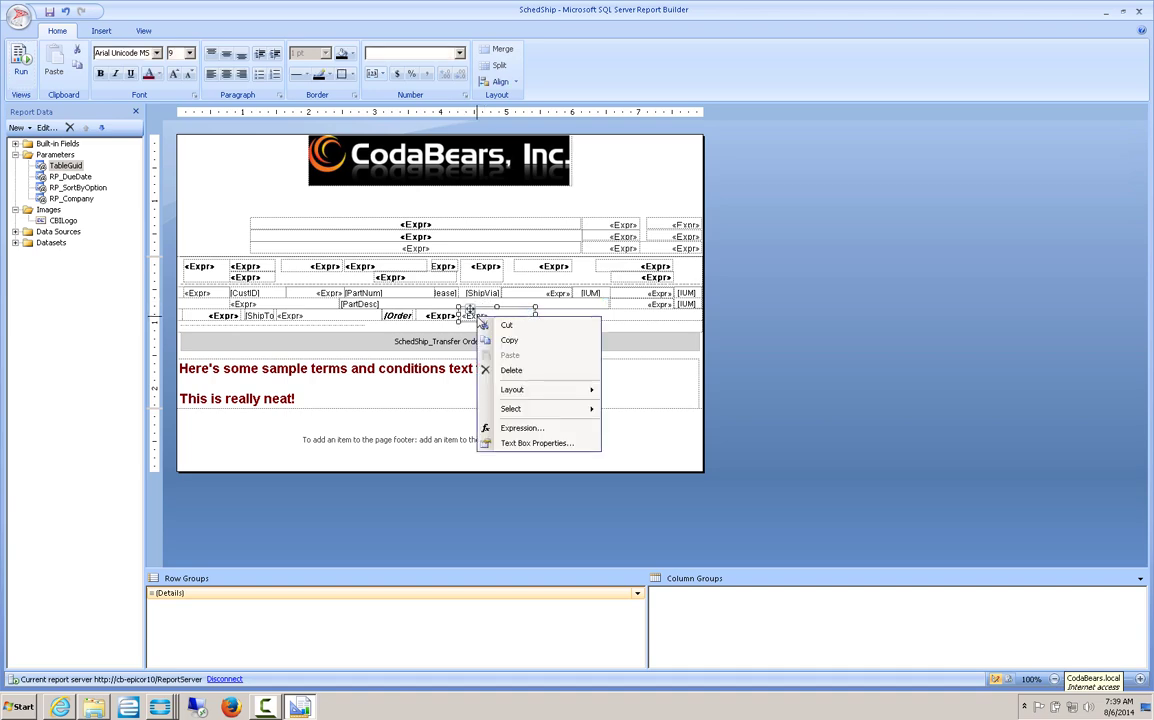
click(533, 429)
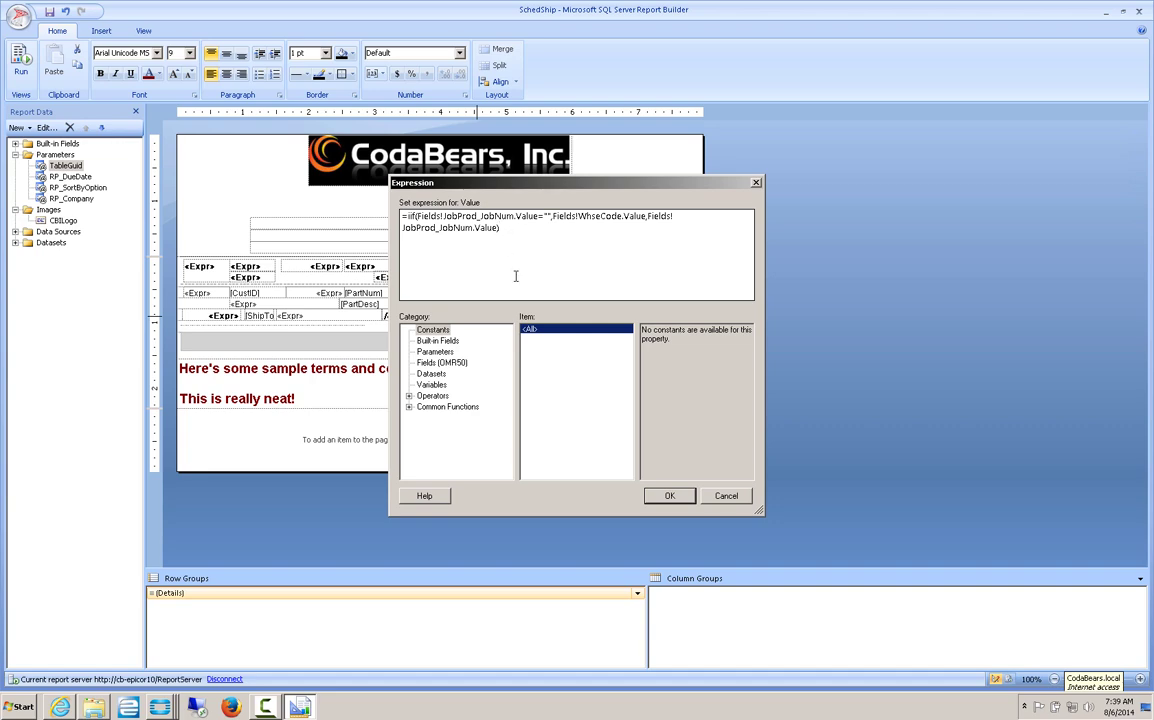
click(664, 495)
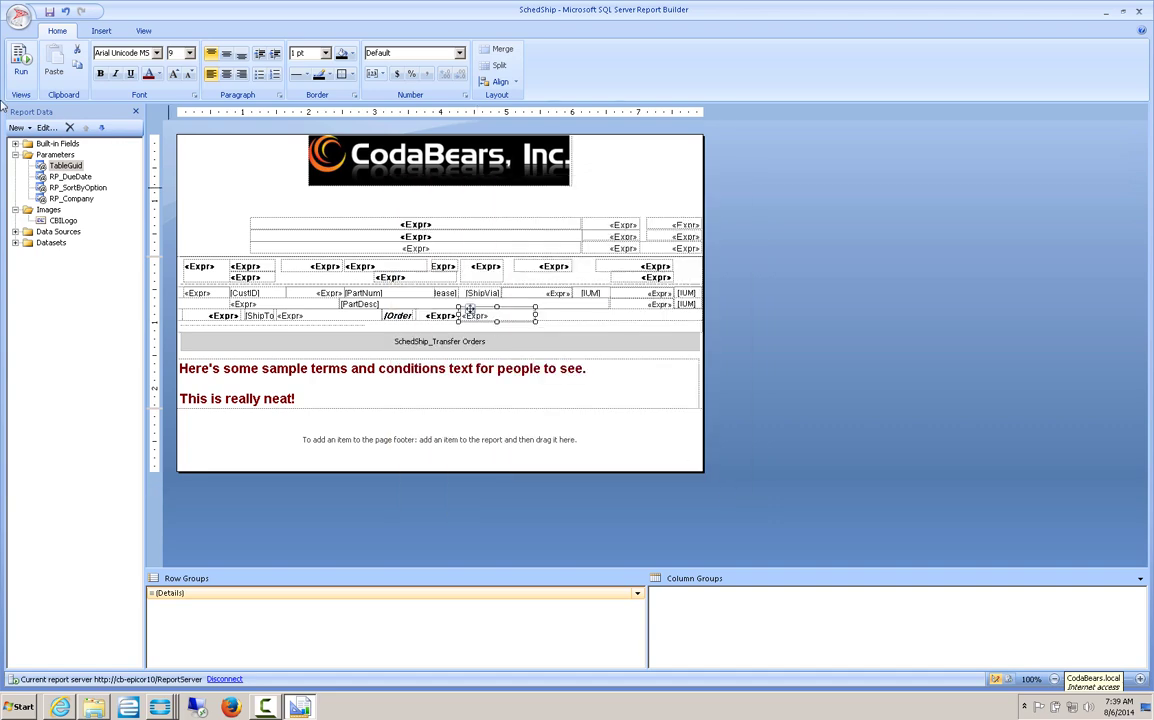
click(22, 70)
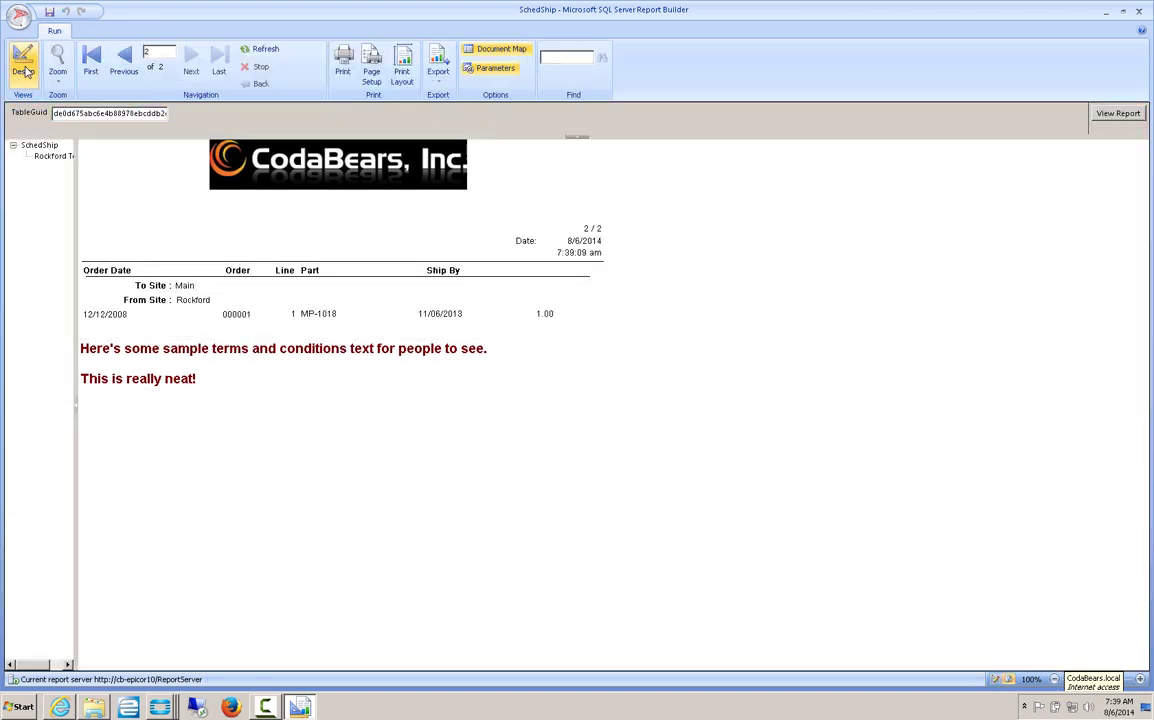
click(90, 62)
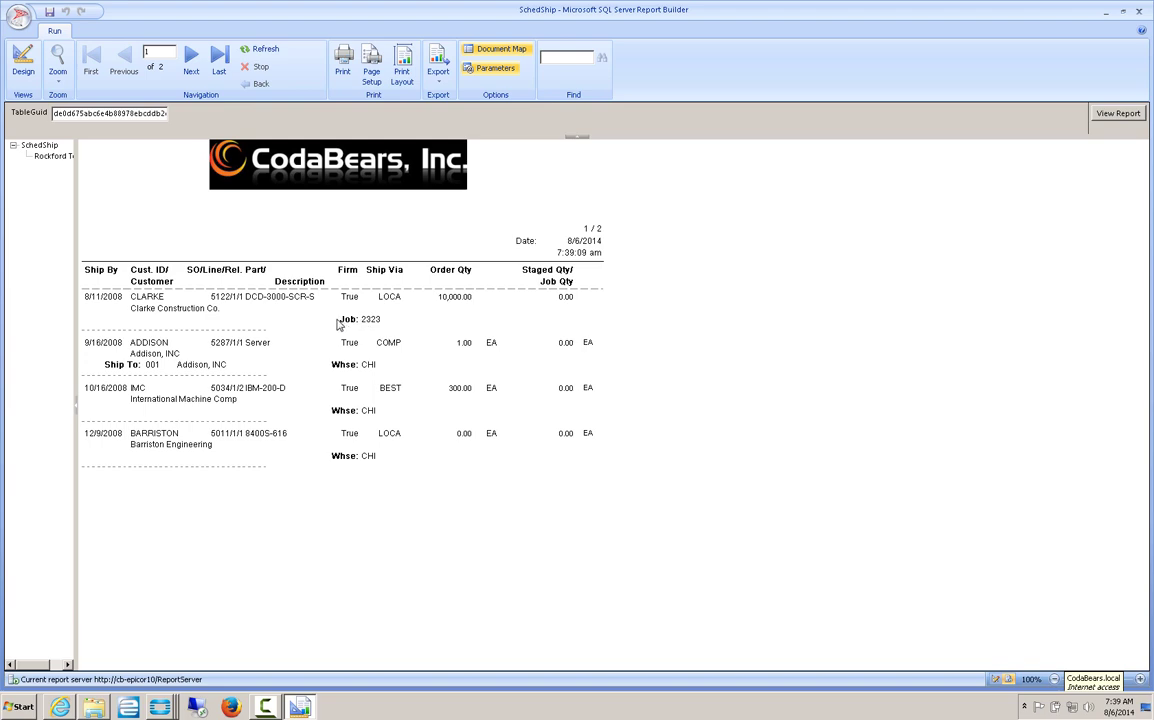
In design view, delete the job/warehouse expression box from the order row.
click(22, 66)
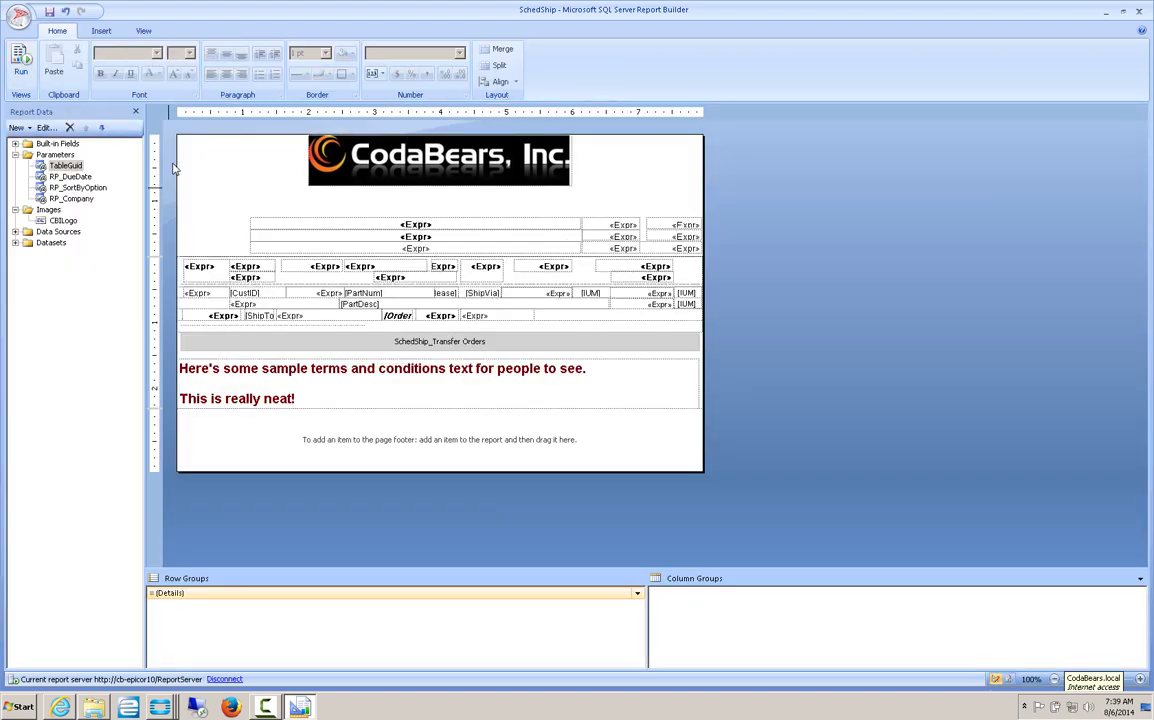
click(492, 321)
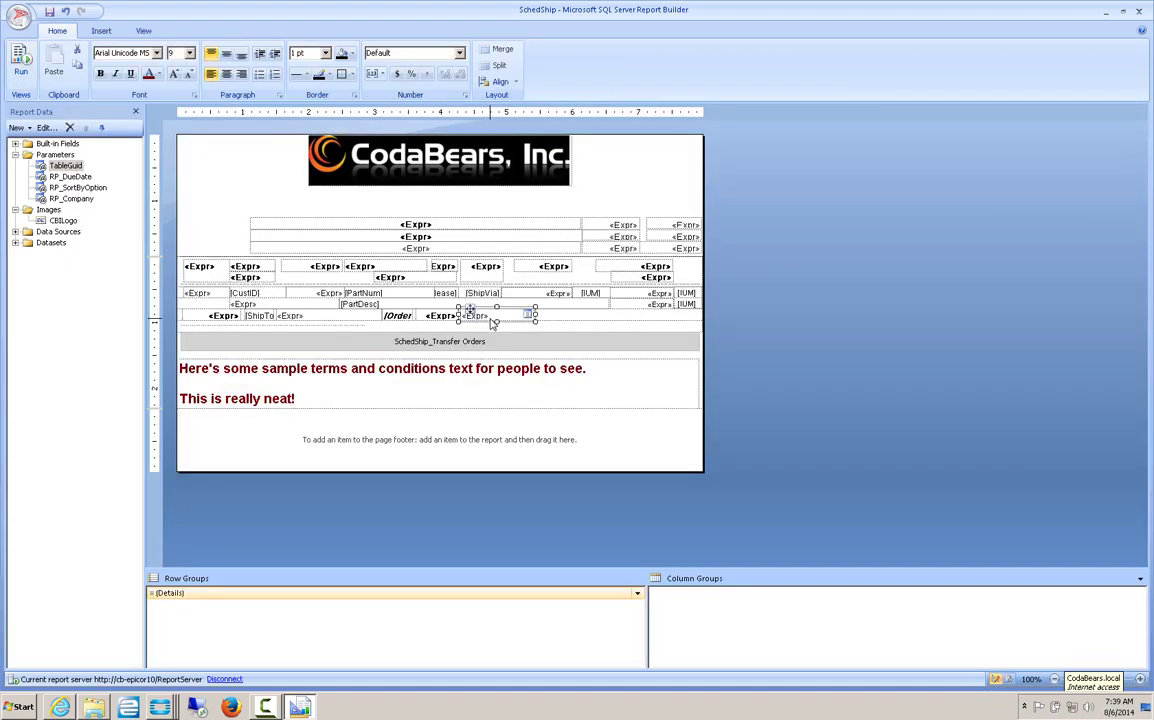
key(Delete)
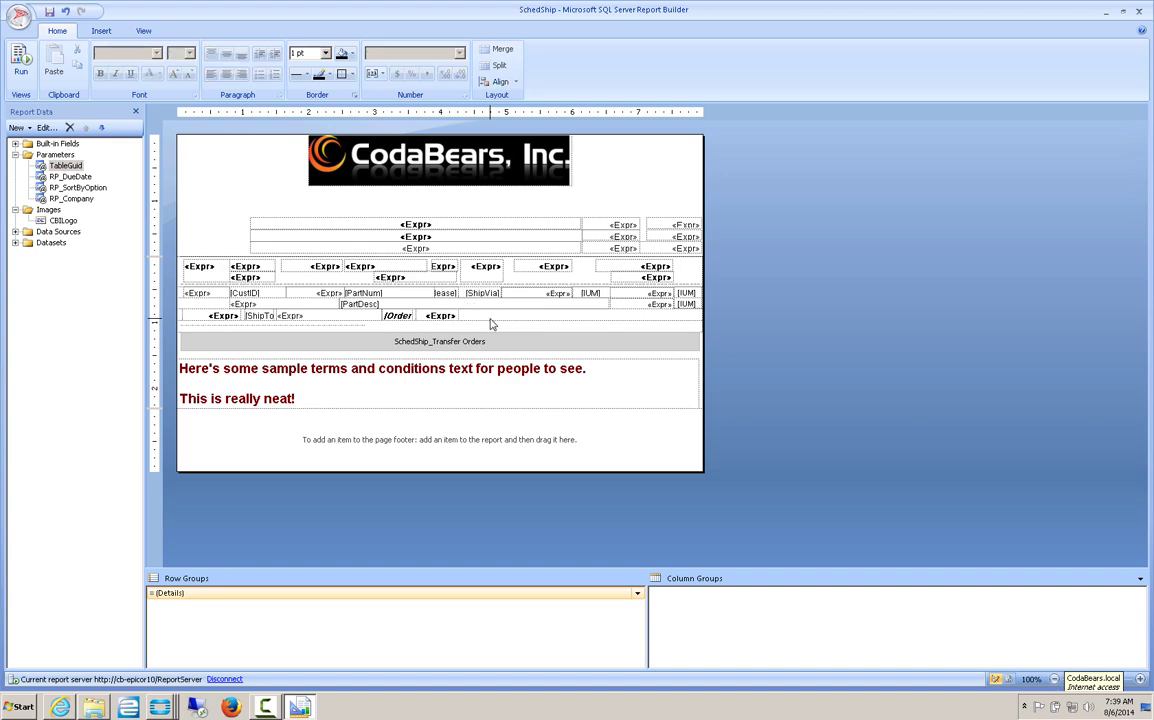
Preview again, dismiss the data cache error, rerun the report, then return to design.
click(21, 62)
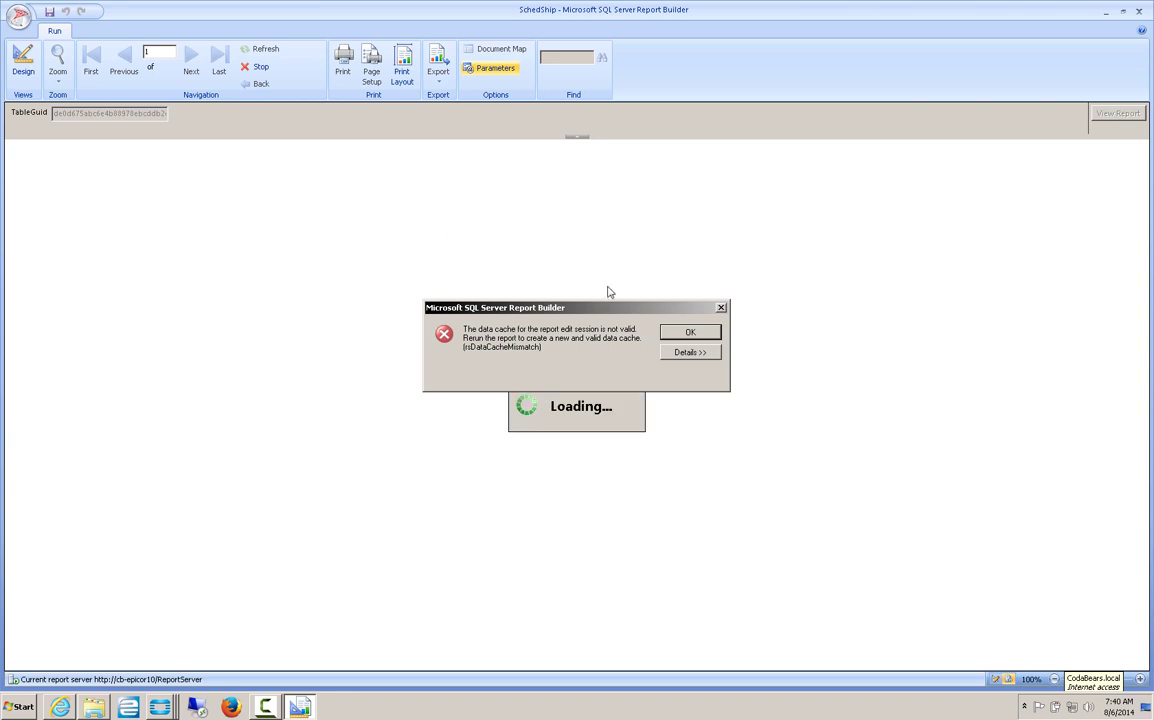
click(688, 334)
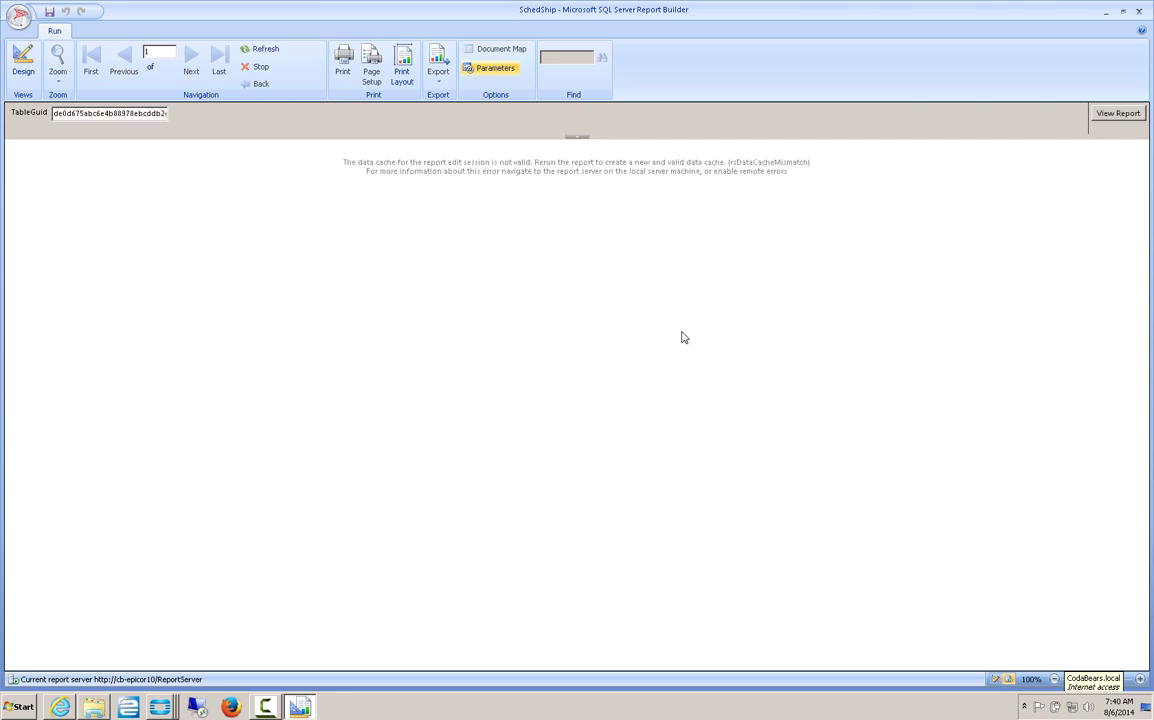
click(1110, 114)
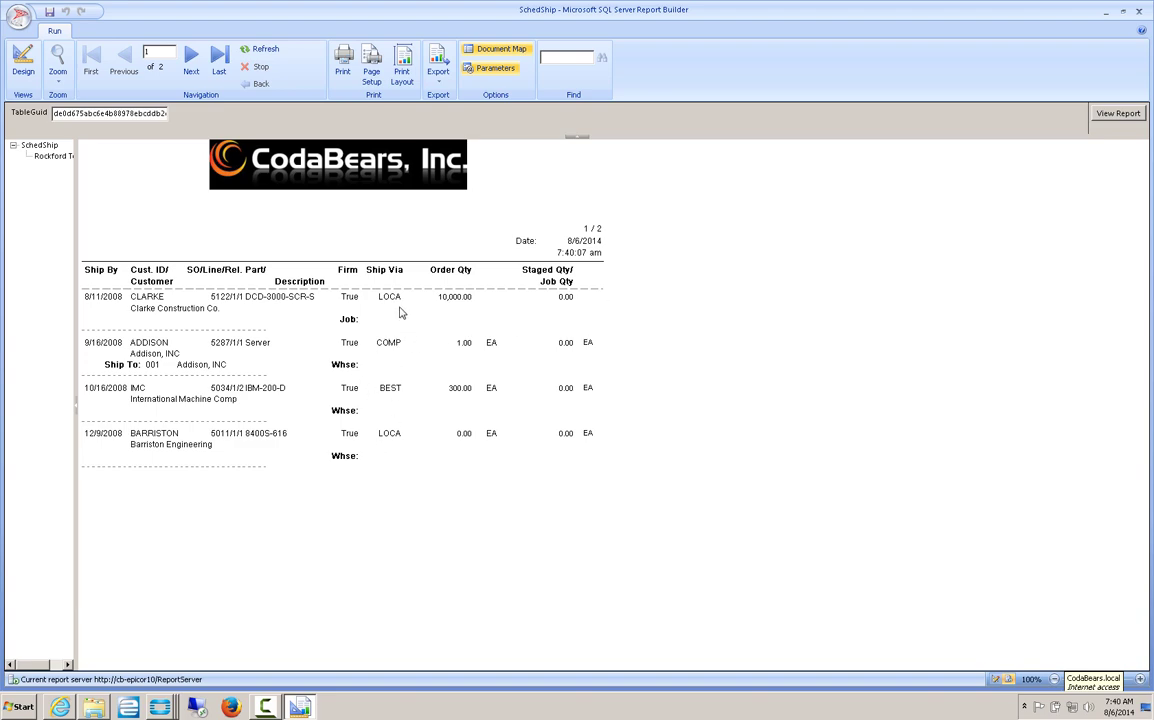
click(22, 67)
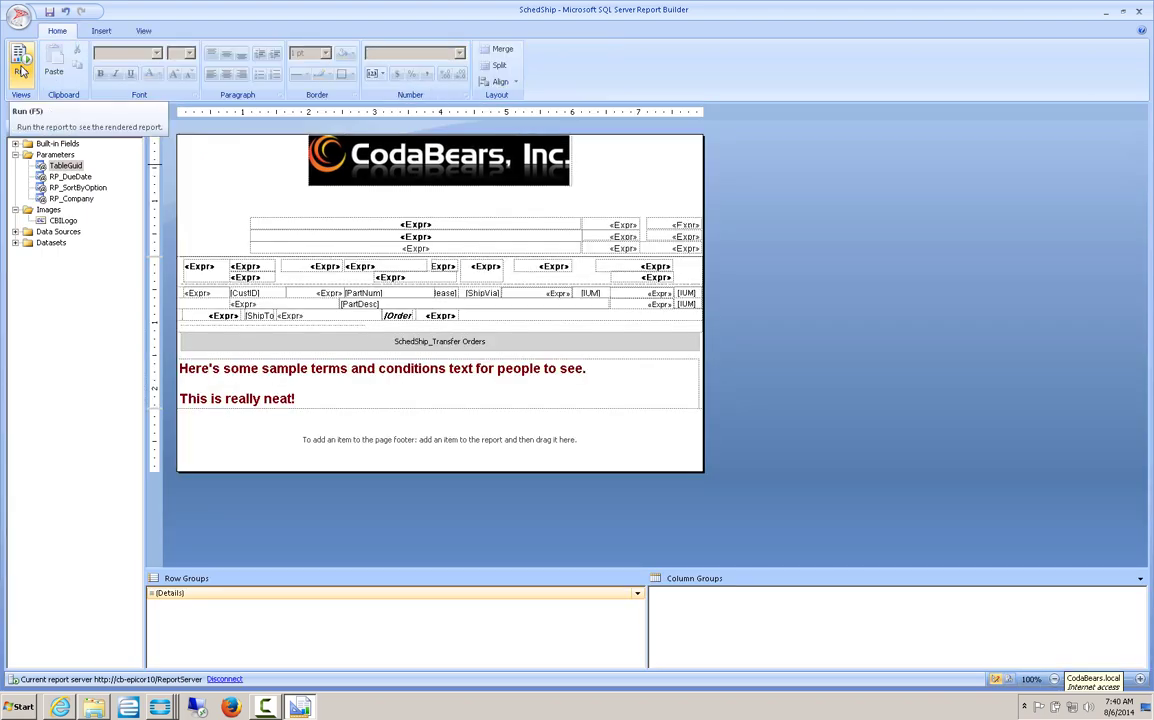
Insert an empty table row below the ship-to row.
click(220, 318)
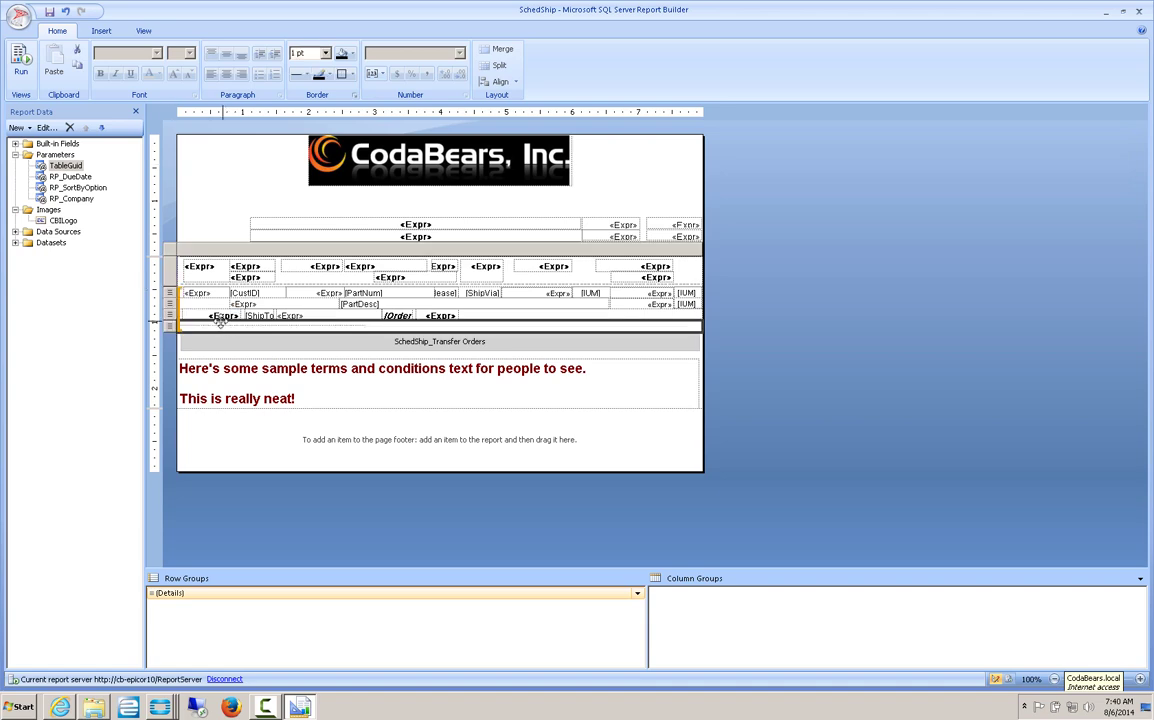
click(171, 316)
right_click(171, 318)
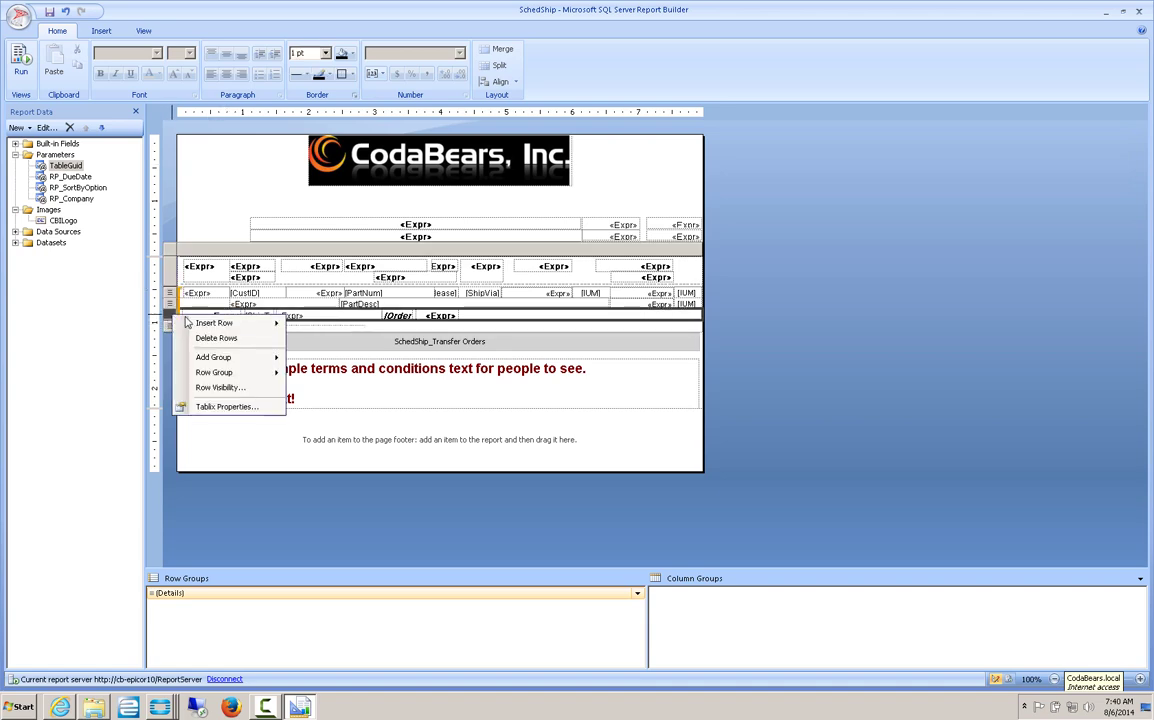
mouse_move(240, 323)
click(318, 340)
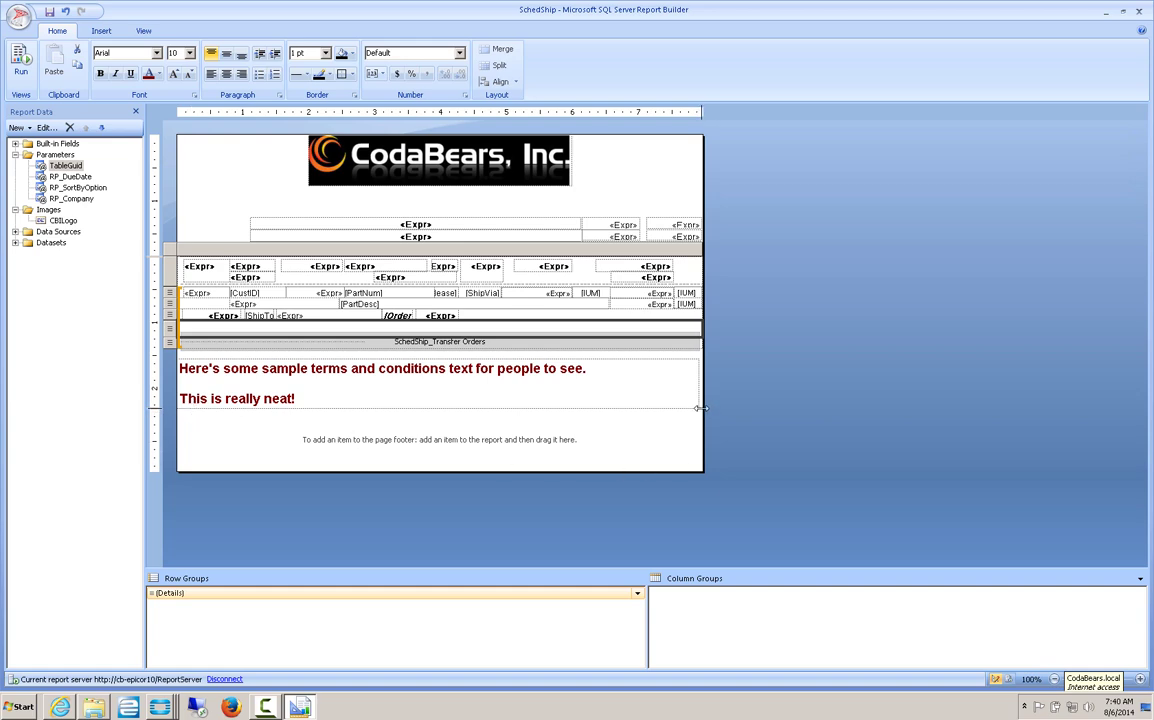
Lengthen the report body and nudge the title and terms blocks down two steps.
drag(704, 408, 699, 435)
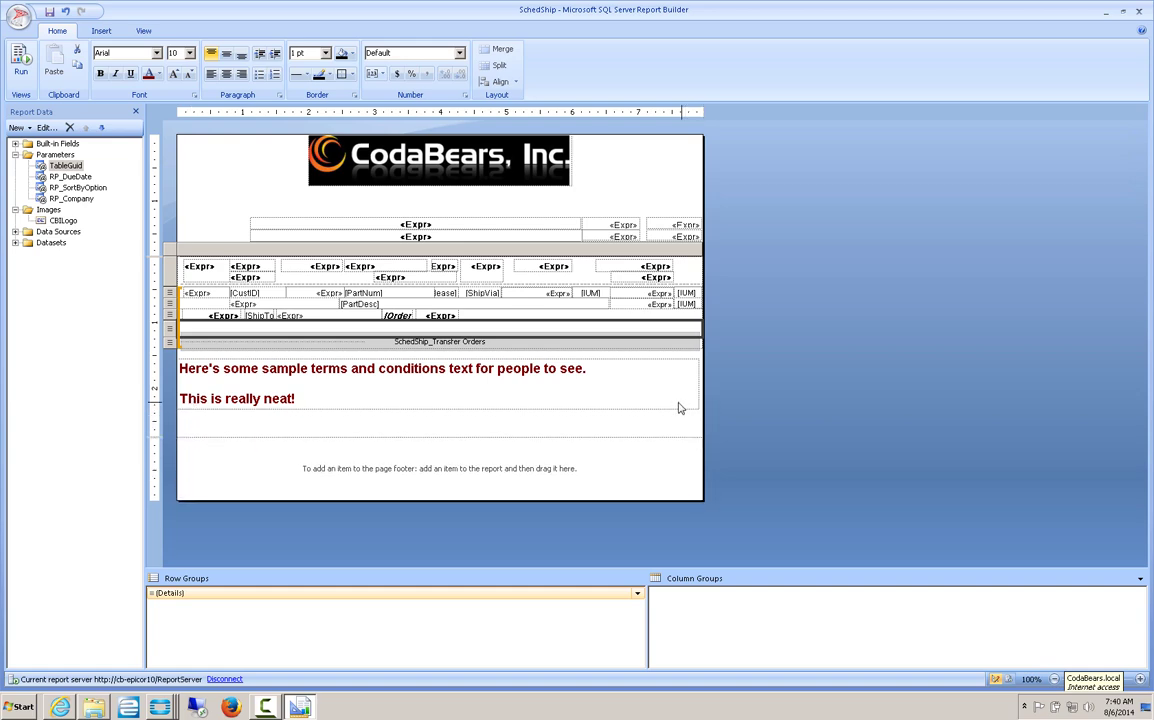
click(672, 363)
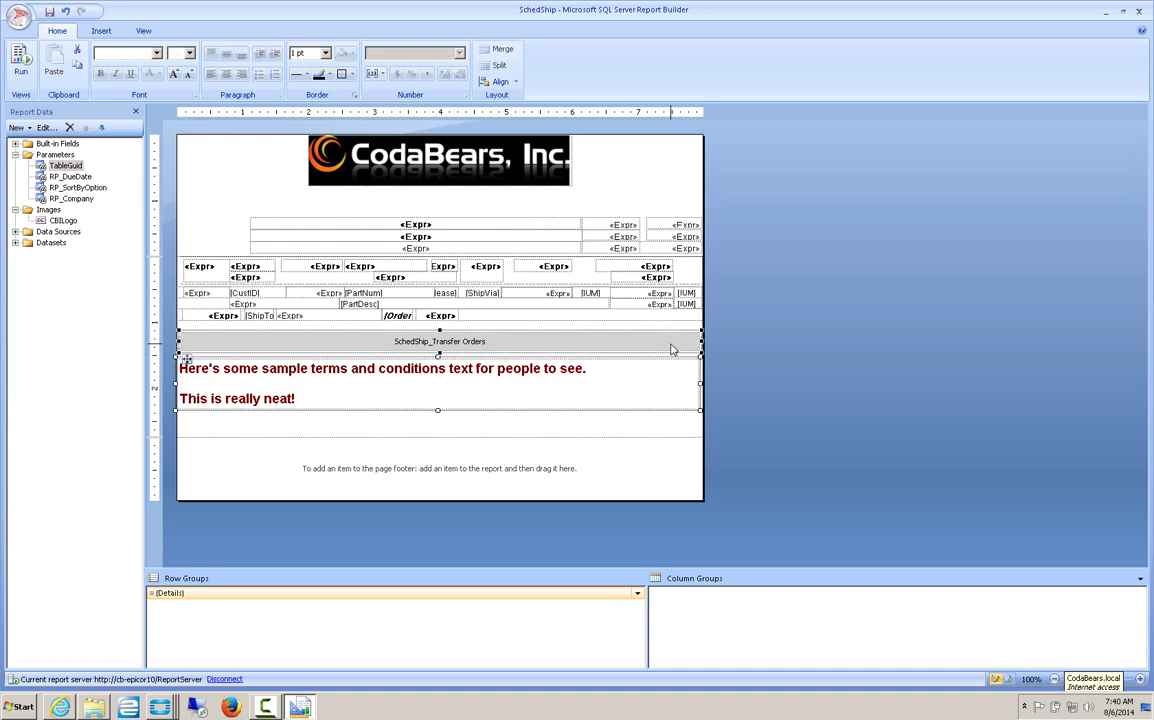
key(Down)
key(Down)
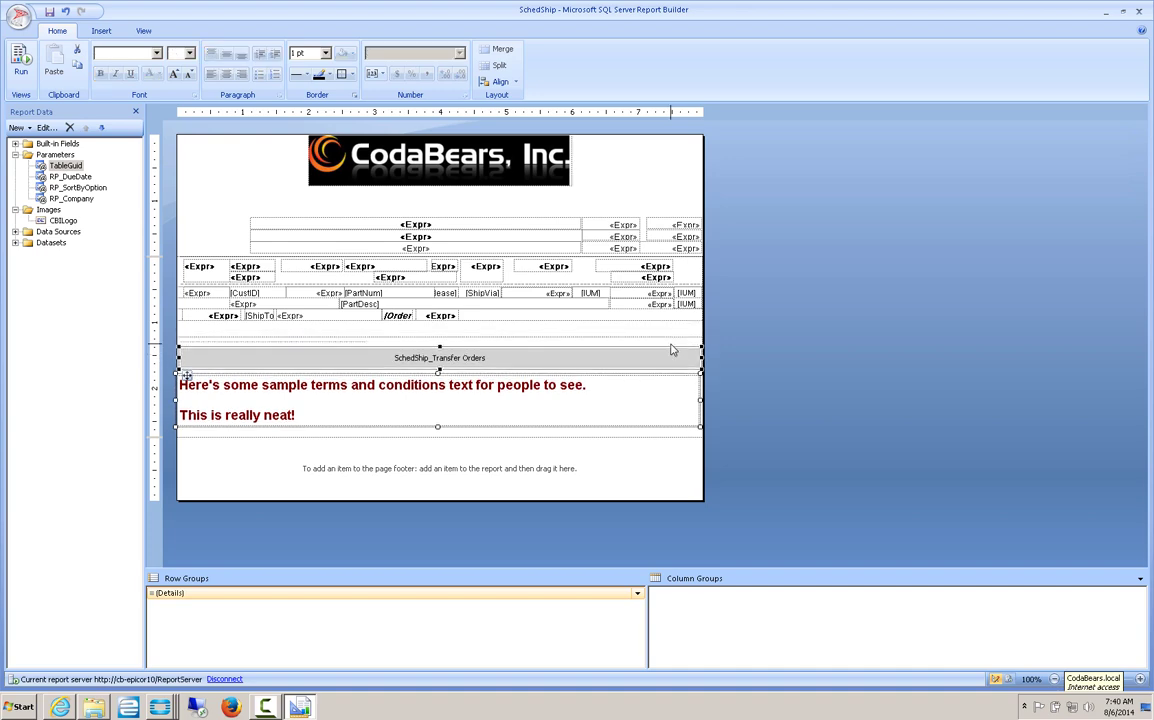
key(Down)
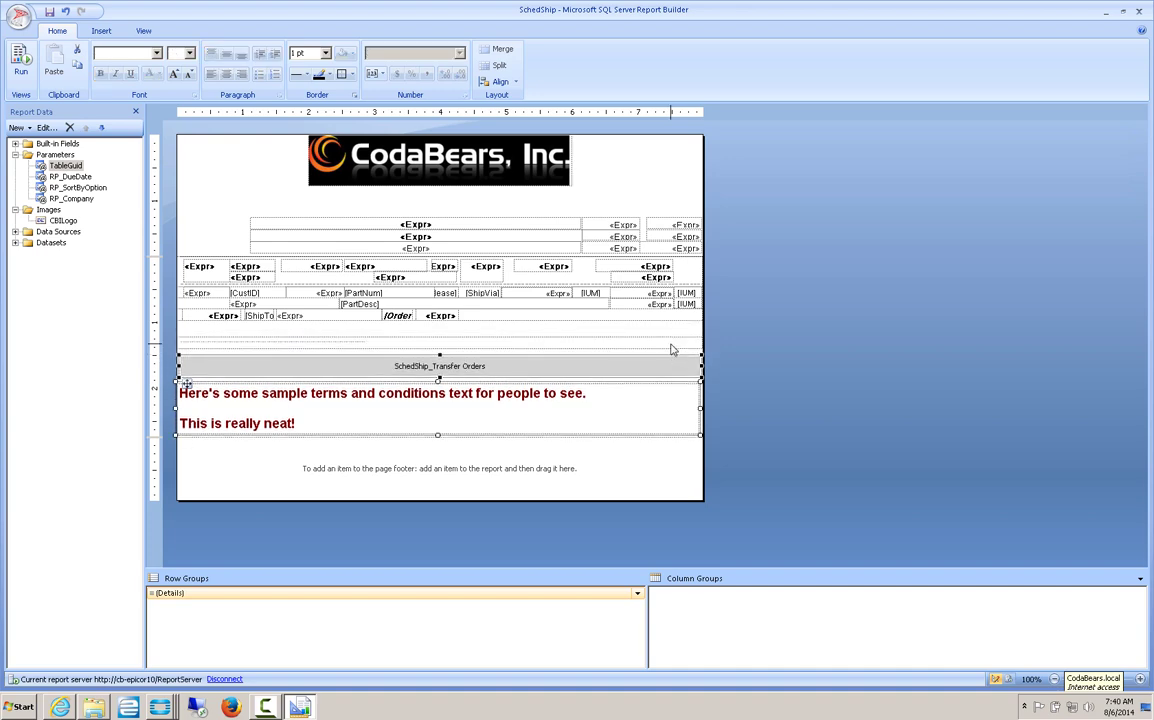
click(615, 333)
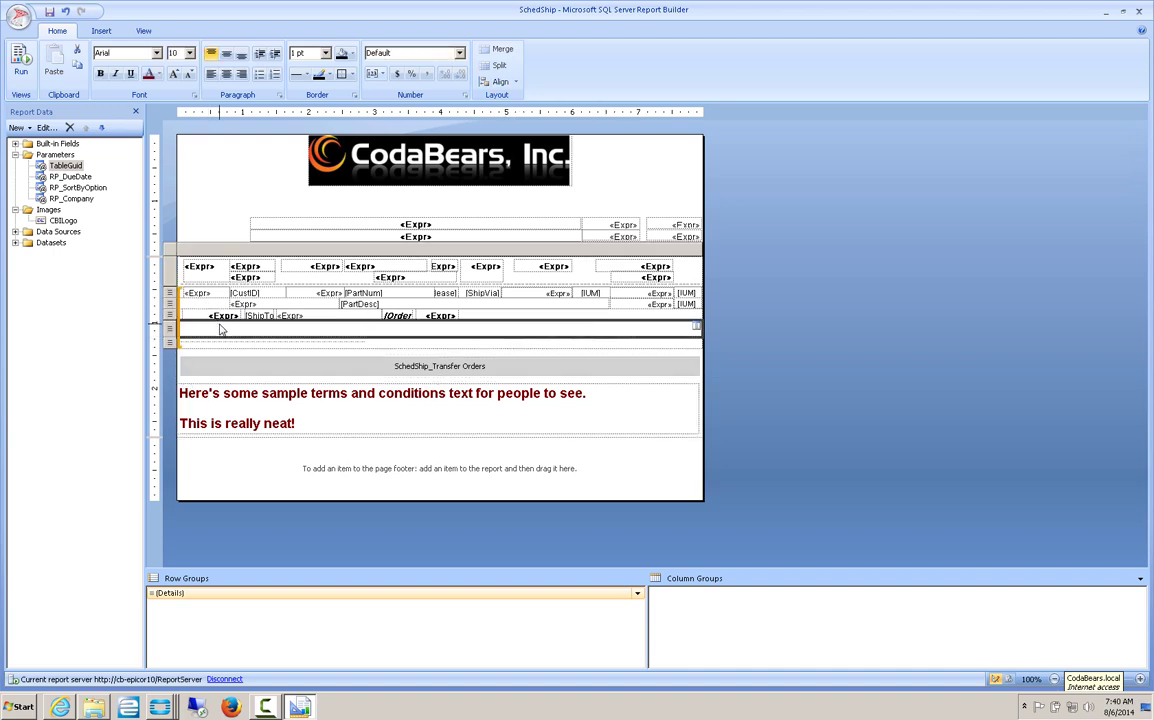
Put the JobProd_JobNum dataset field into the first cell of the new table row.
click(223, 328)
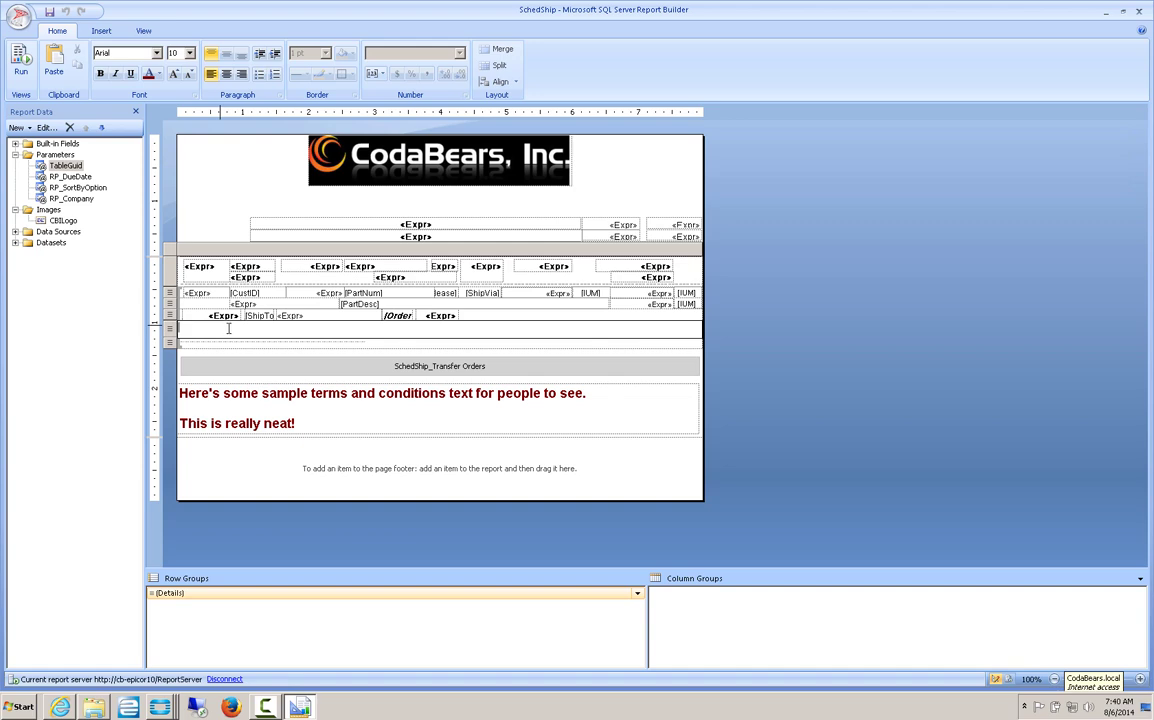
click(692, 329)
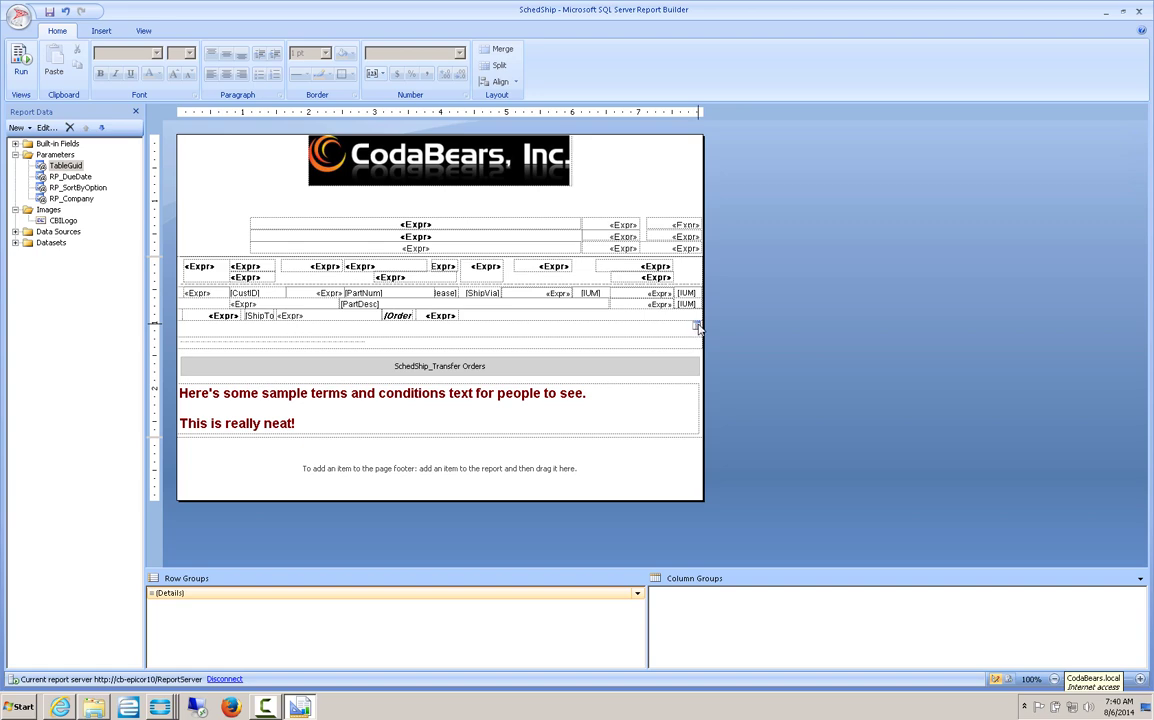
click(697, 327)
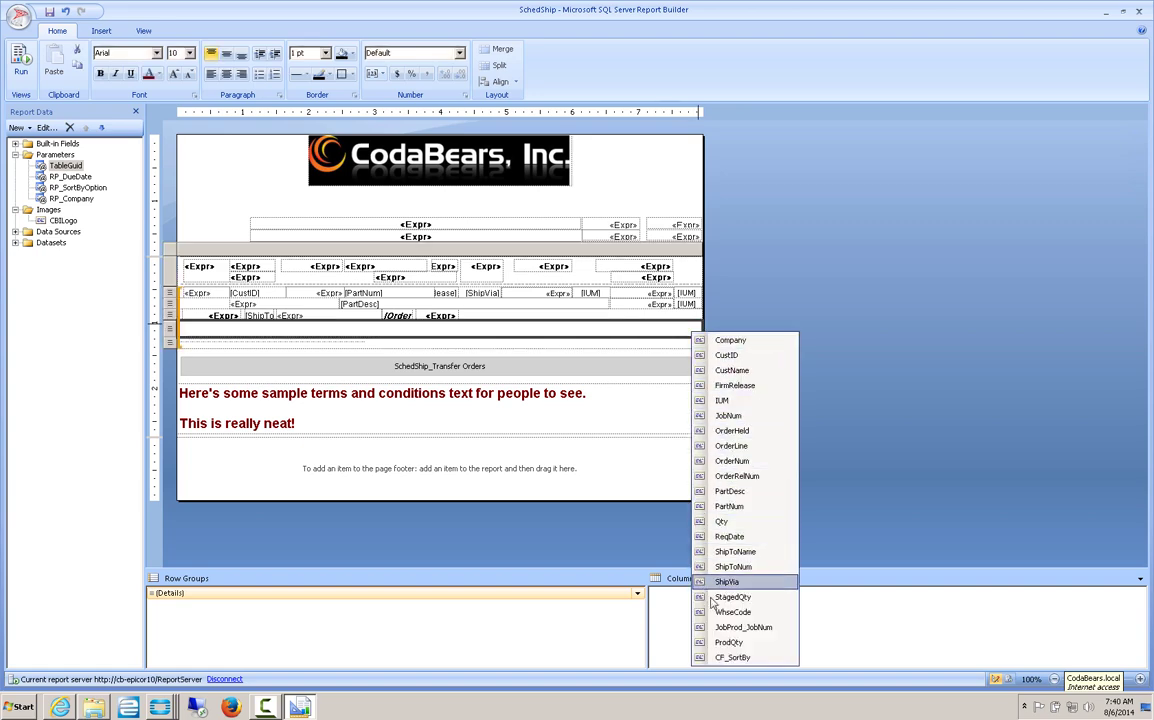
click(743, 628)
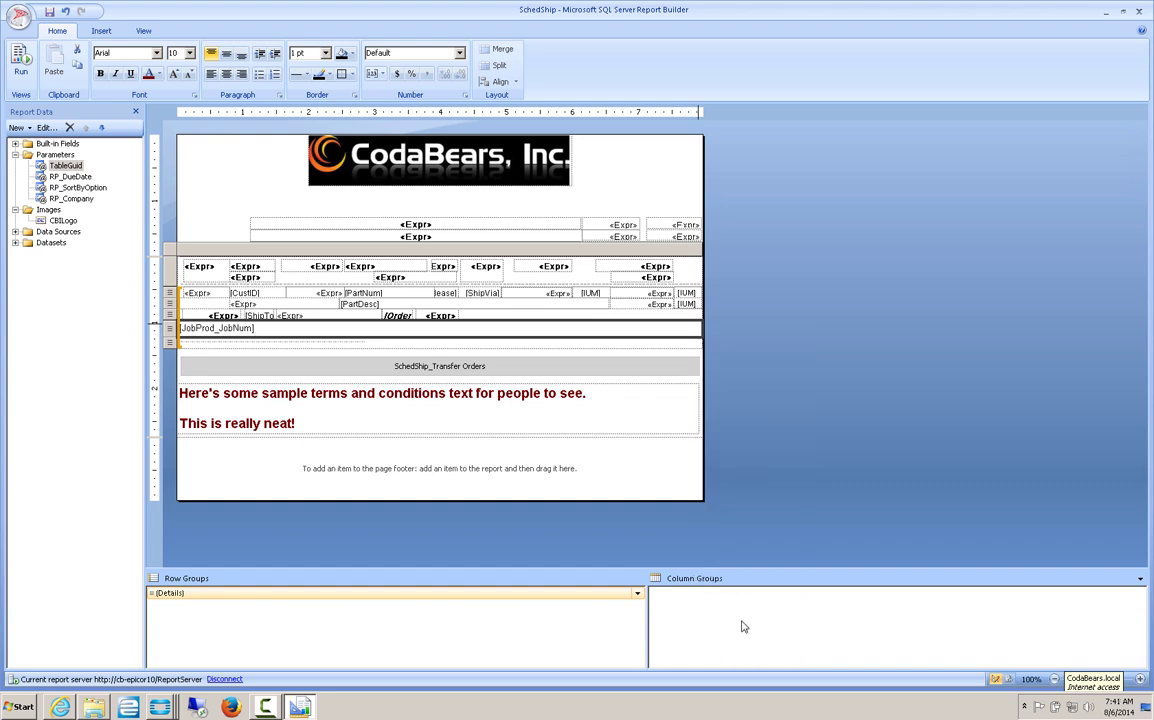
Run the report, dismiss the data cache error, and render the preview showing job 2323.
click(22, 70)
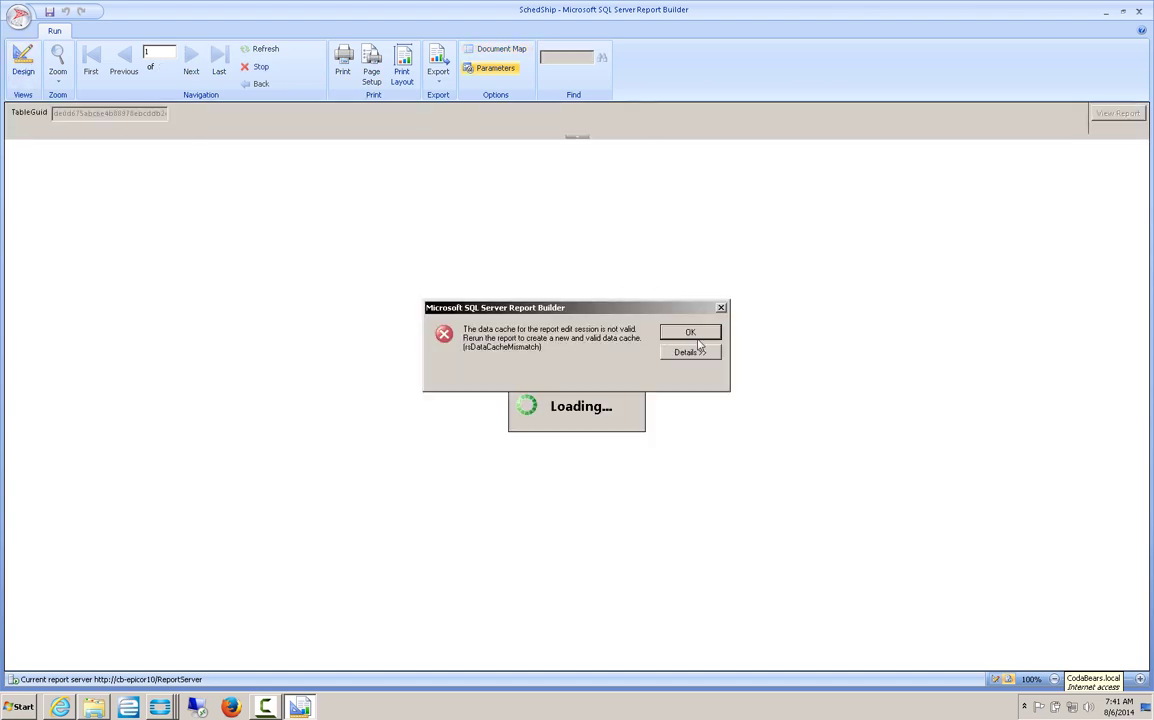
click(704, 335)
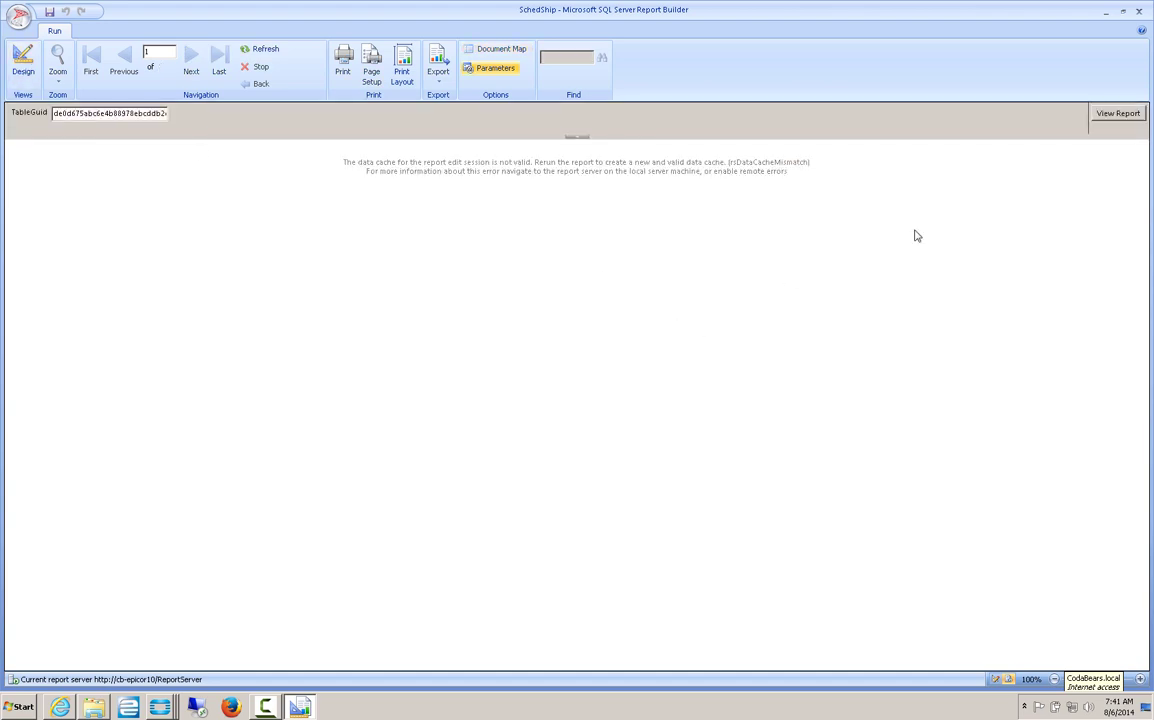
click(1117, 114)
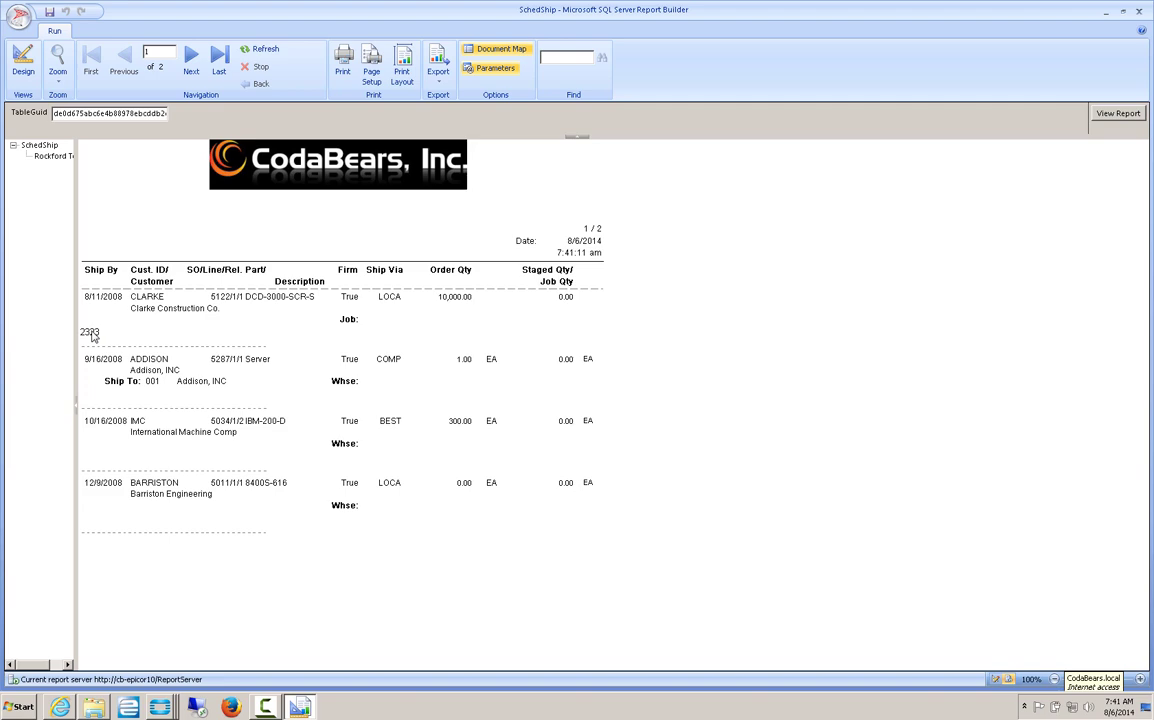
Return to design view, save the report, and check the TableGuid parameter's default GUID.
click(22, 60)
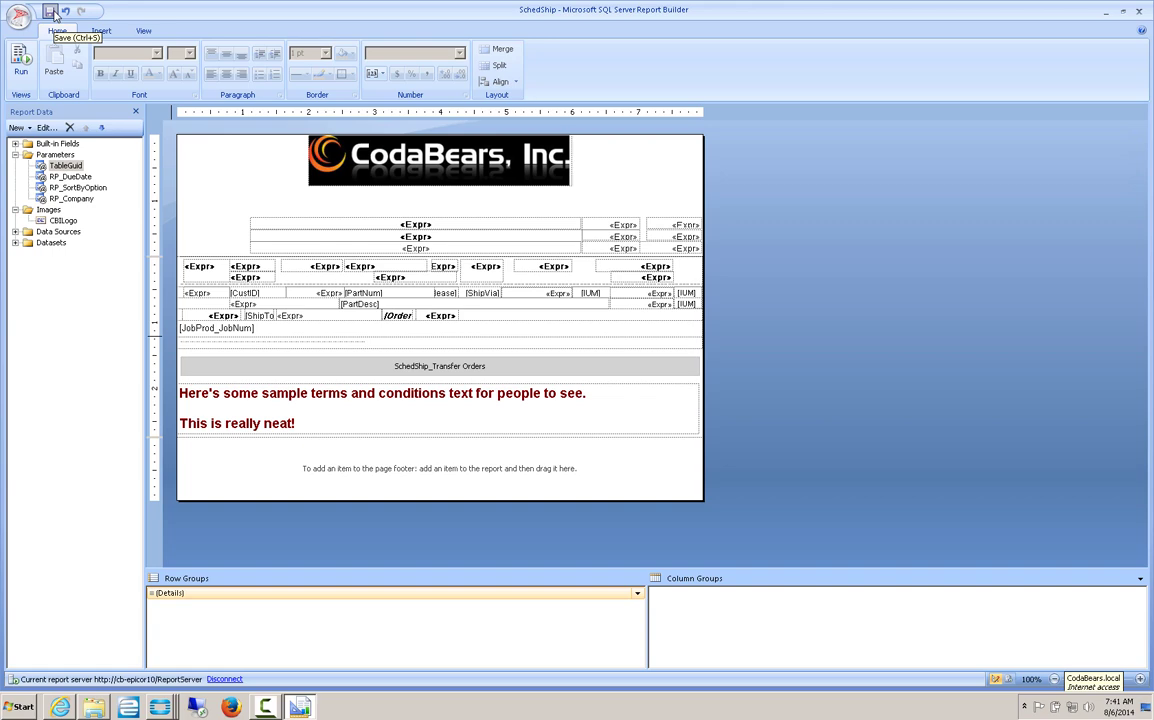
click(54, 14)
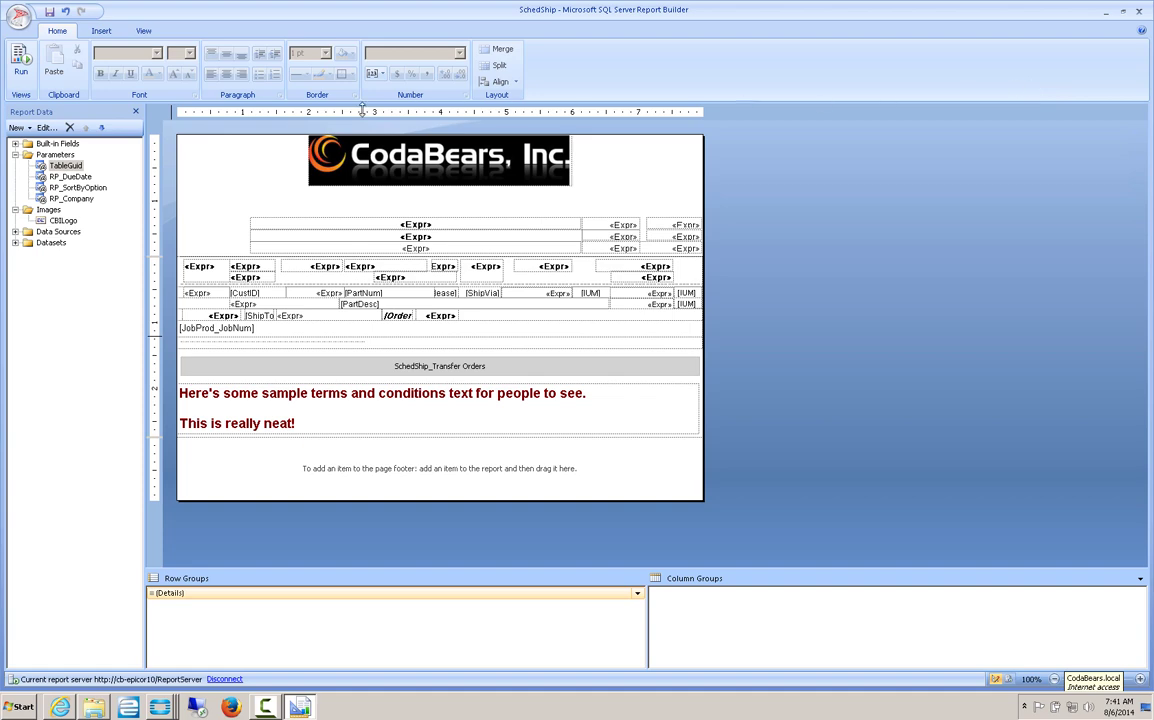
double_click(67, 166)
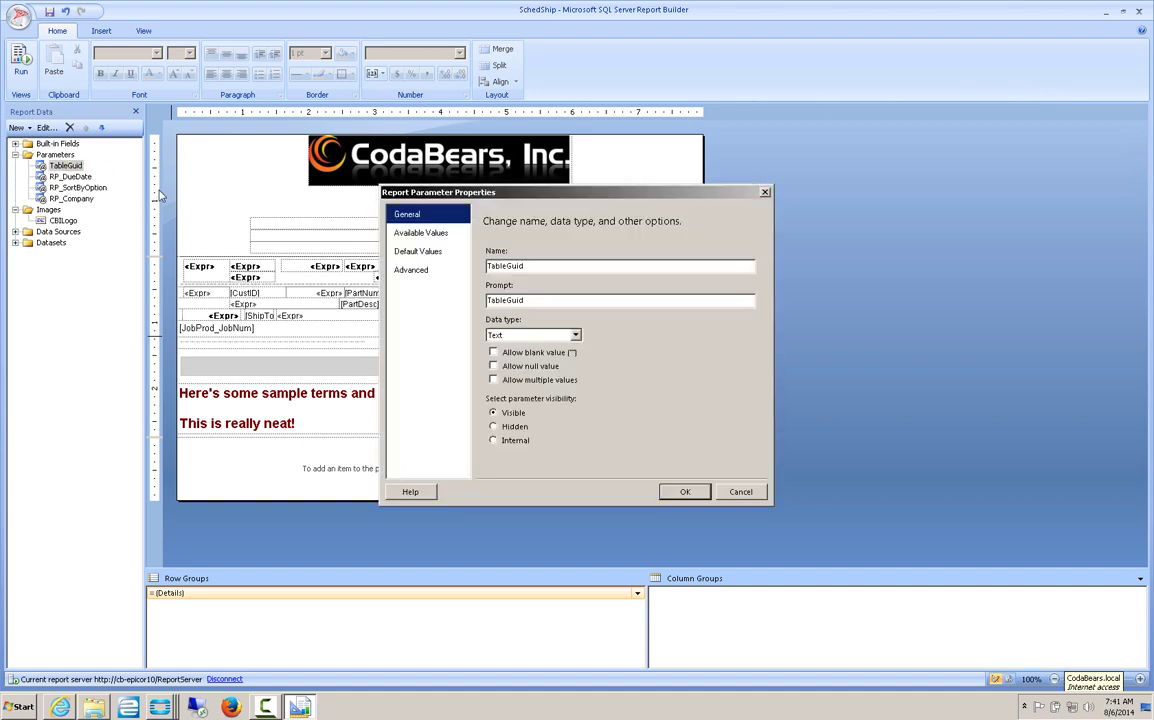
click(446, 262)
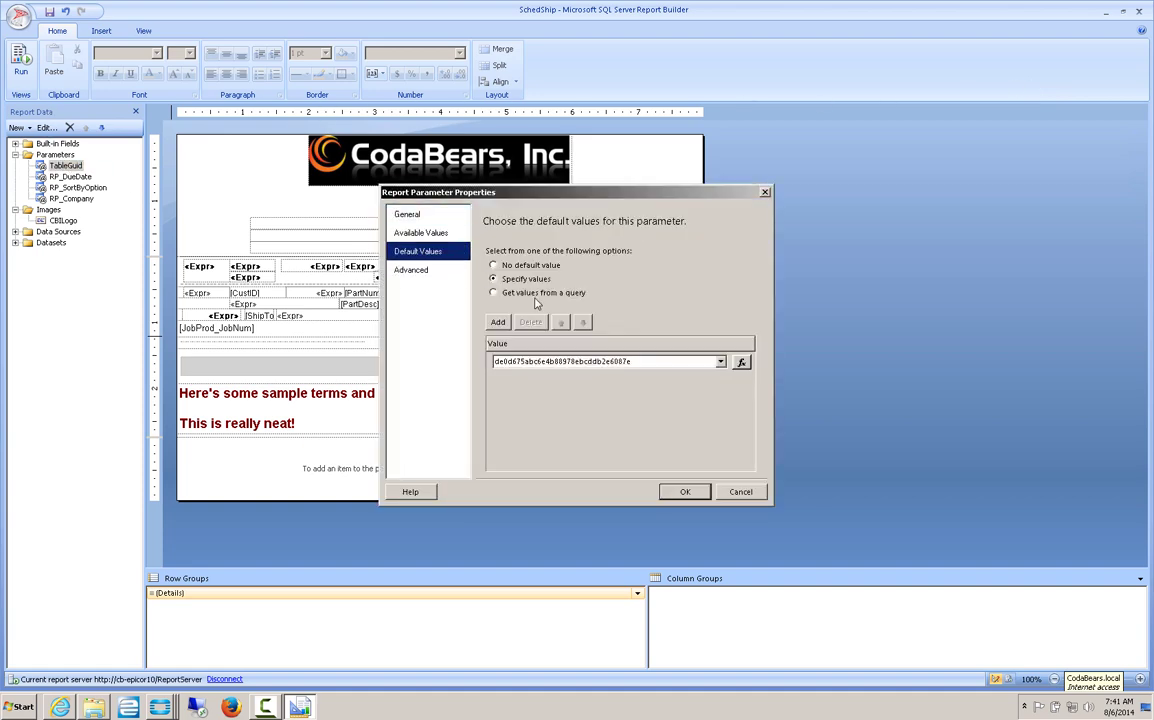
drag(632, 361, 478, 358)
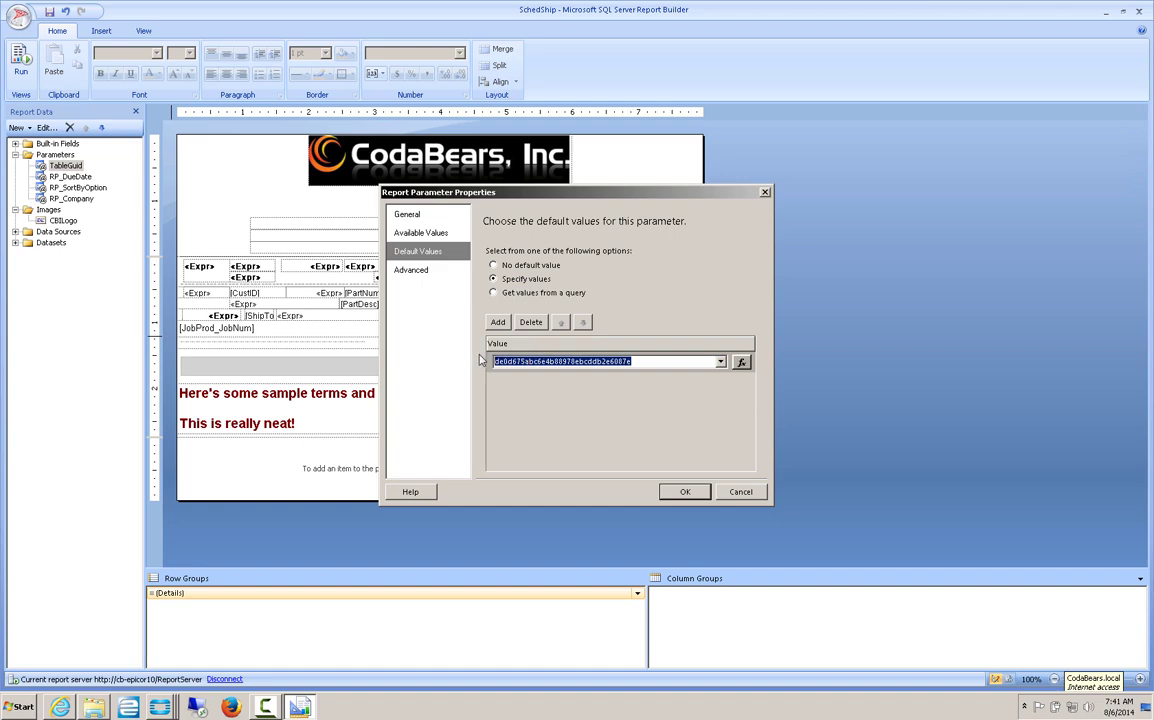
click(739, 491)
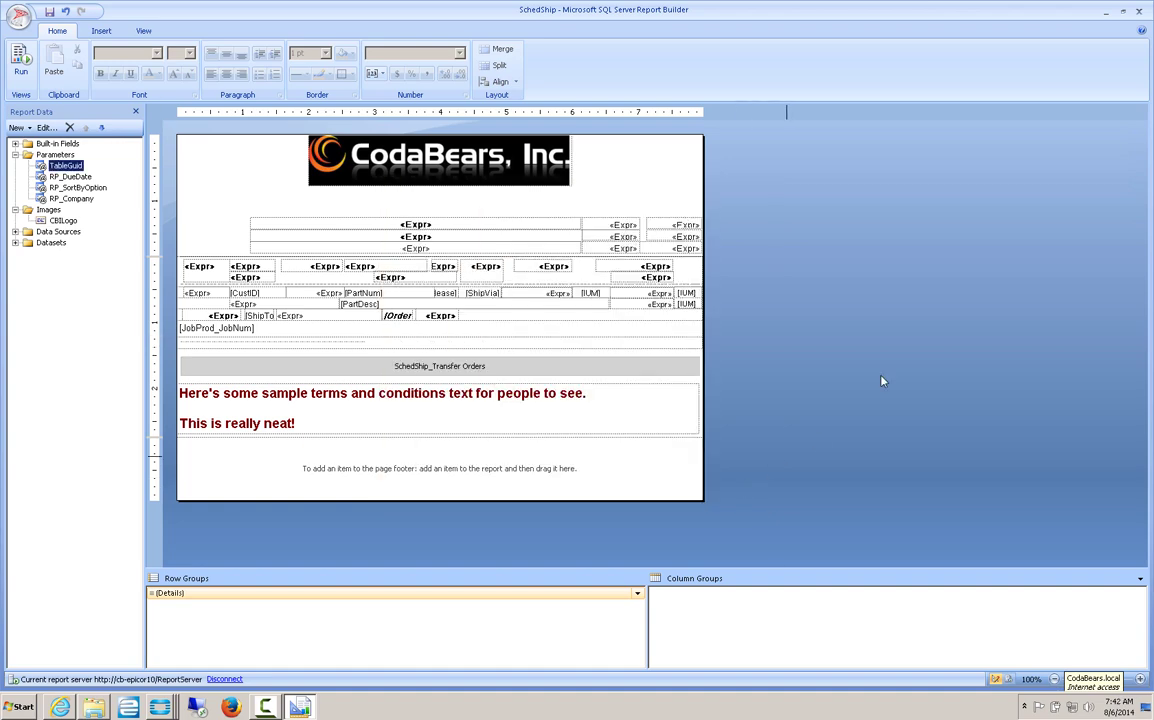
Close Report Builder, confirm the SchedShip report in Report Manager shows job 2323, then close the browser.
click(1138, 10)
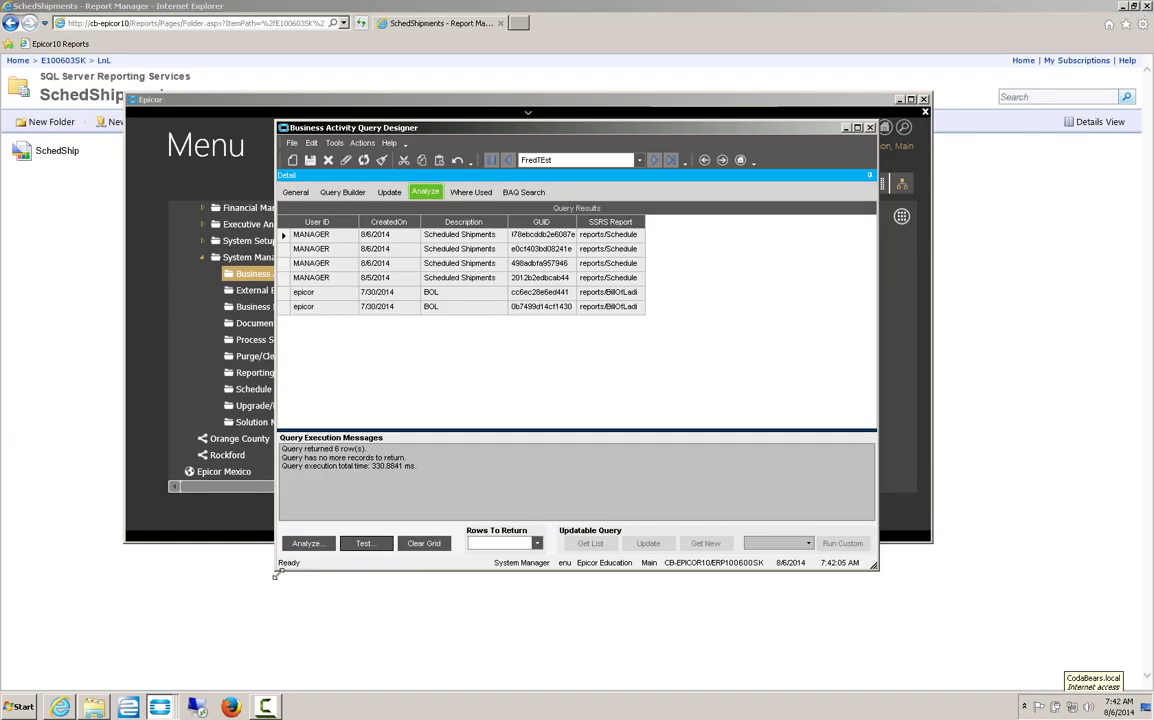
click(68, 198)
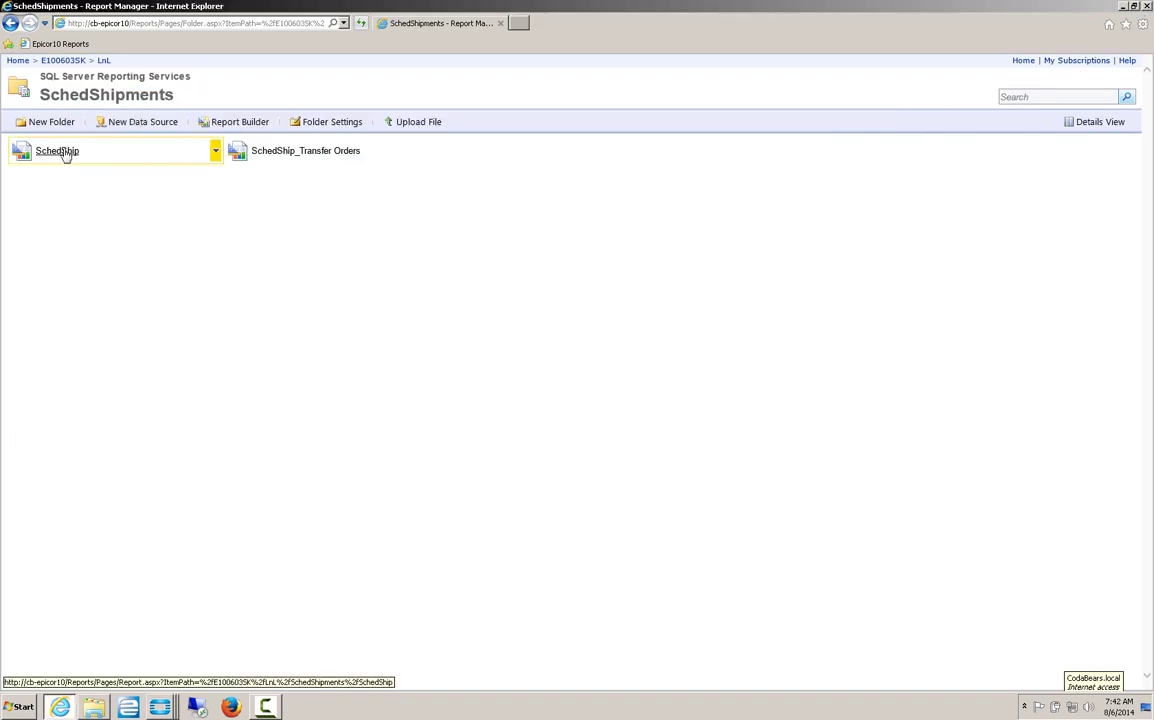
click(66, 155)
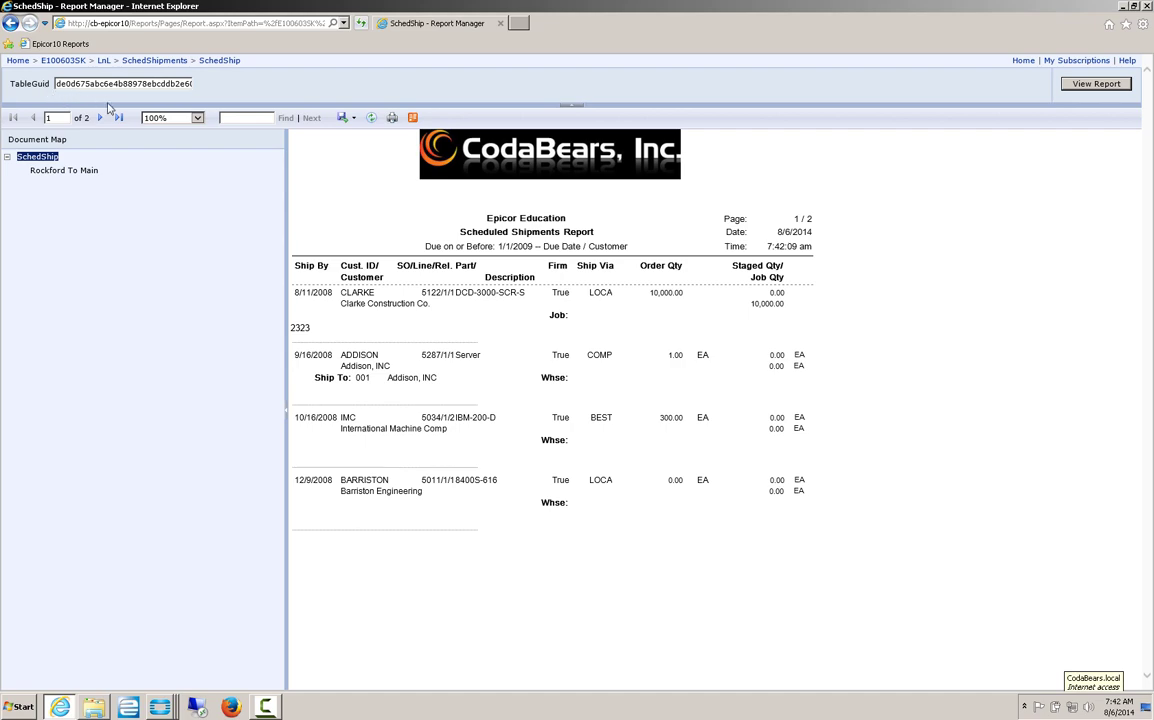
click(1147, 7)
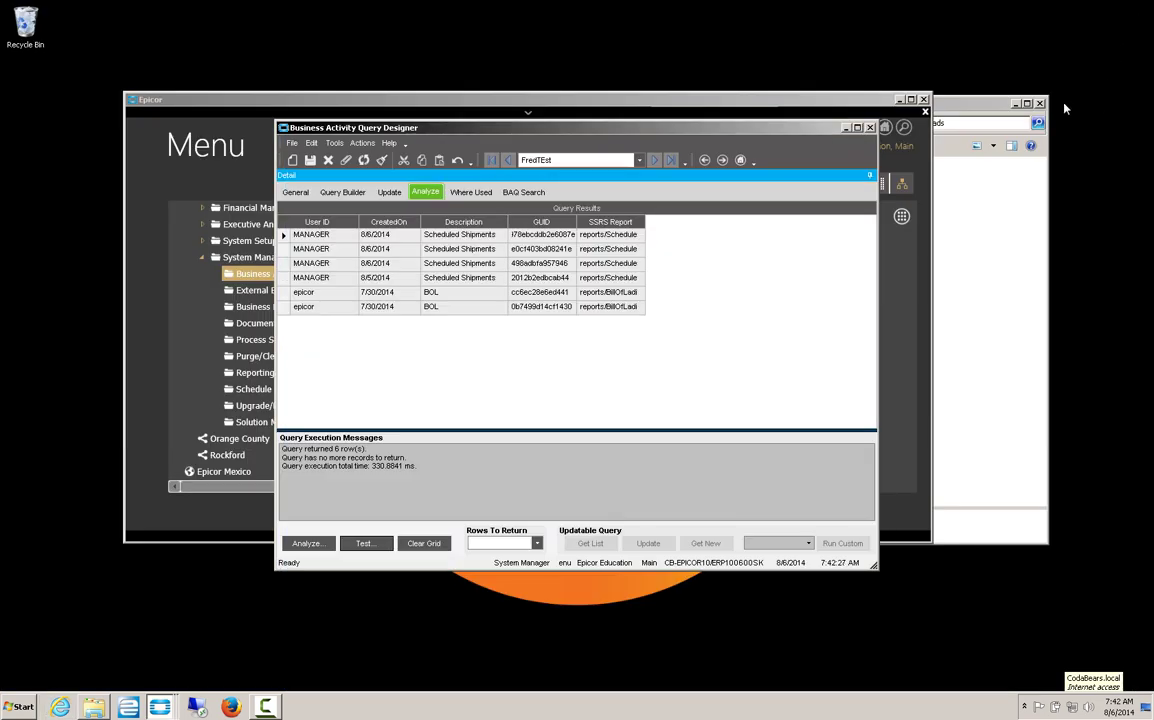
Minimise the BAQ Designer and bring the Report Maintenance window to the front.
click(846, 128)
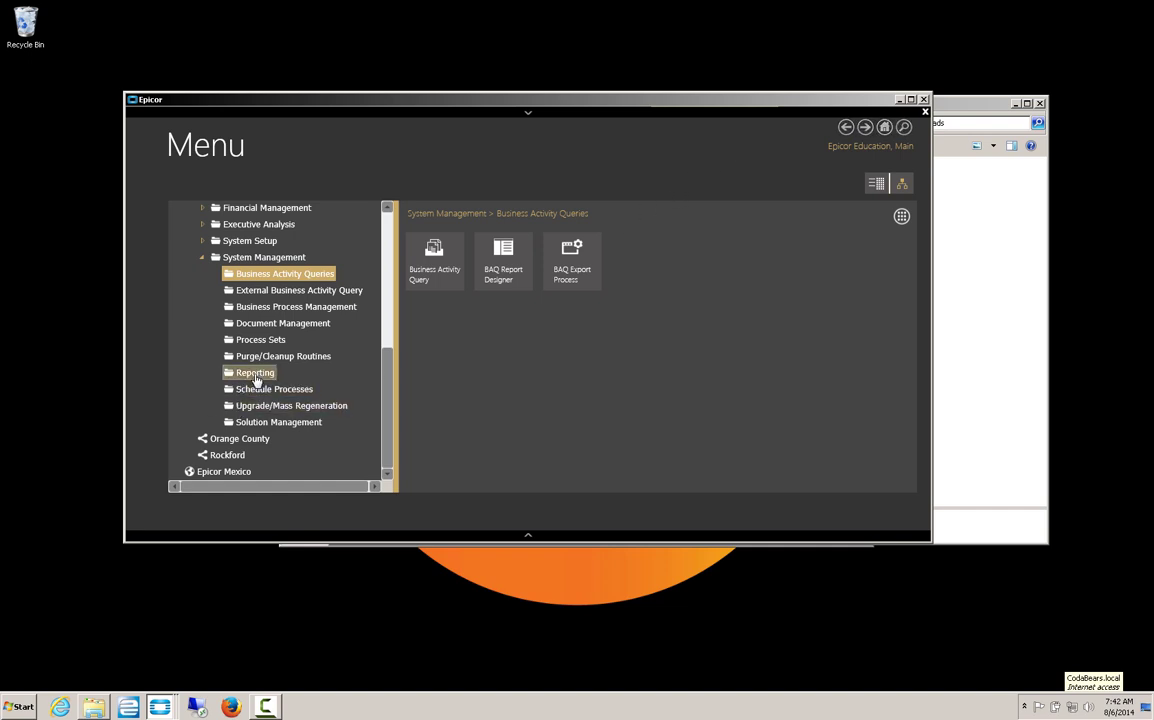
mouse_move(158, 708)
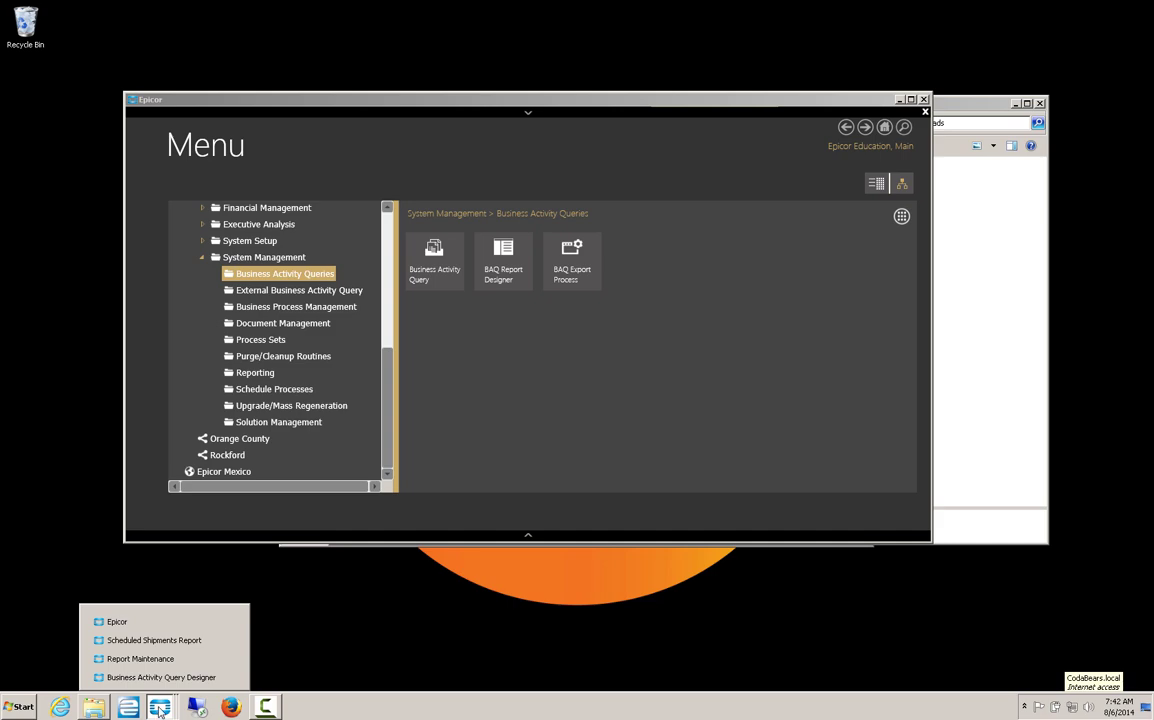
click(157, 659)
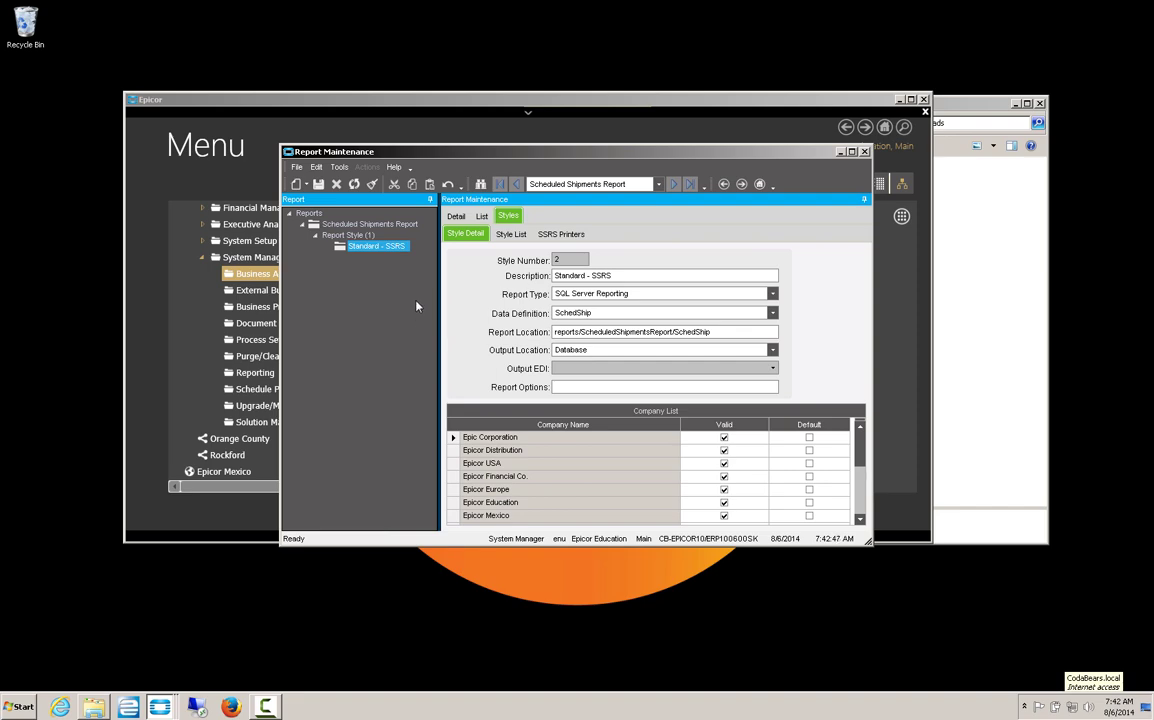
Create a new Scheduled Shipments report style described as 'LnL Sched Shipment'.
click(306, 185)
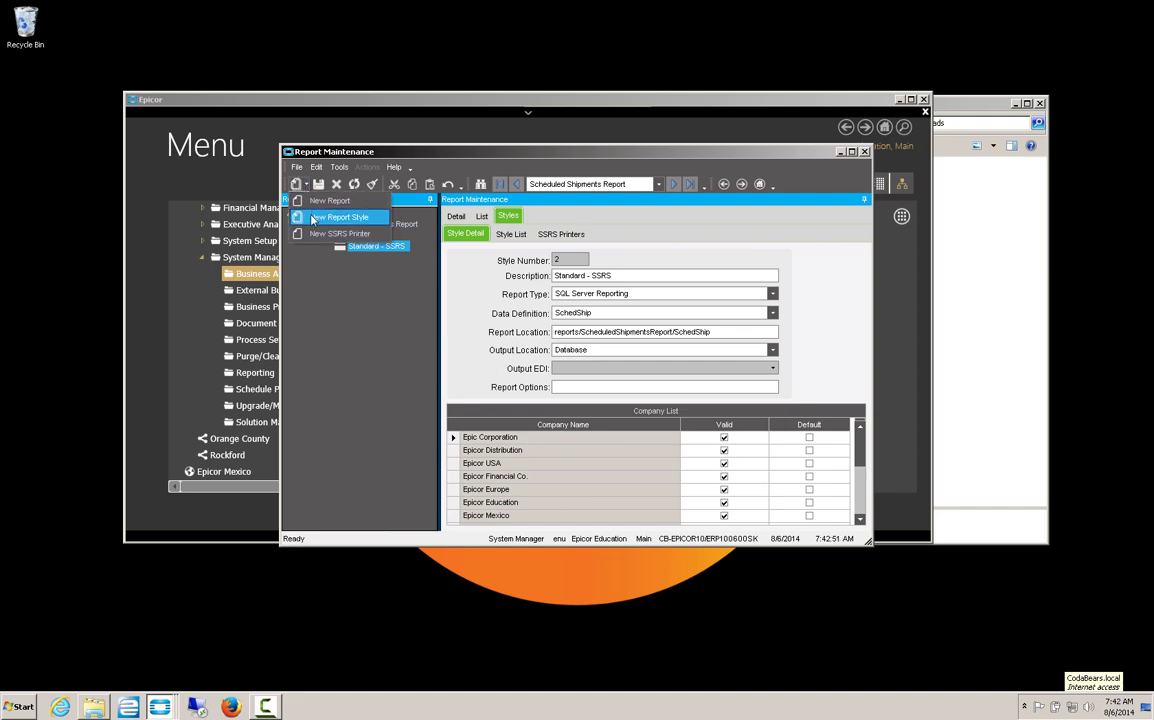
click(313, 219)
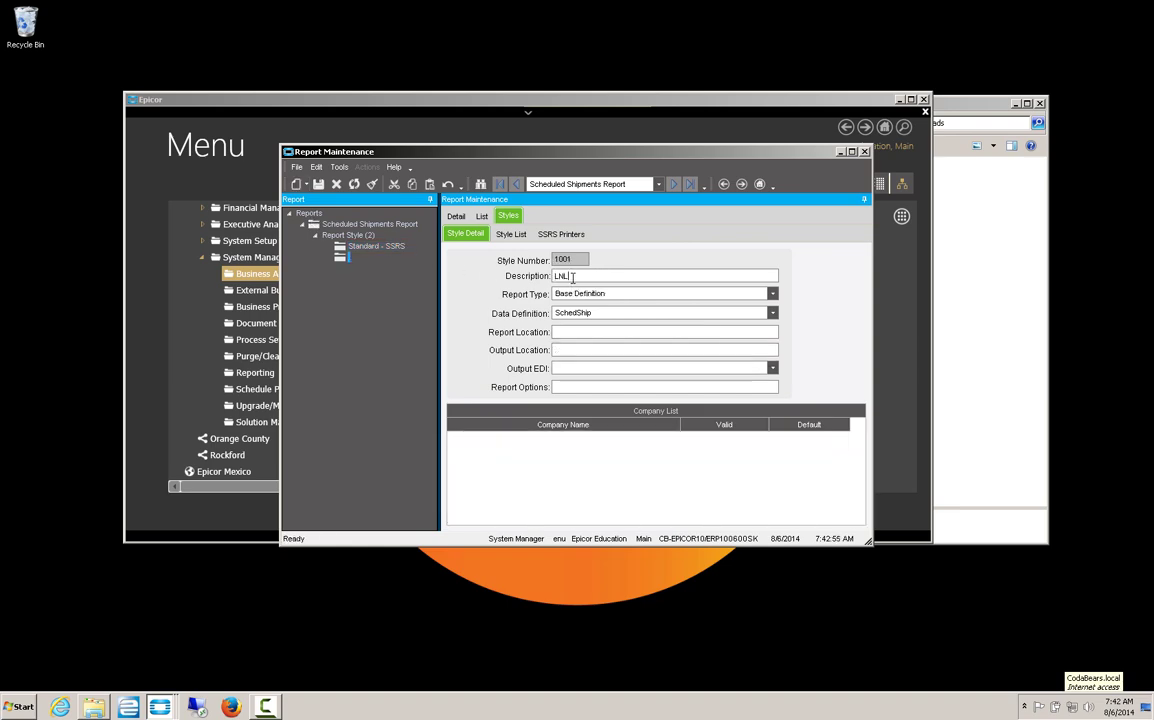
click(572, 278)
text(LnL Sched Shipment)
Set report type SQL Server Reporting, data definition SchedShip, and output location Database.
click(772, 293)
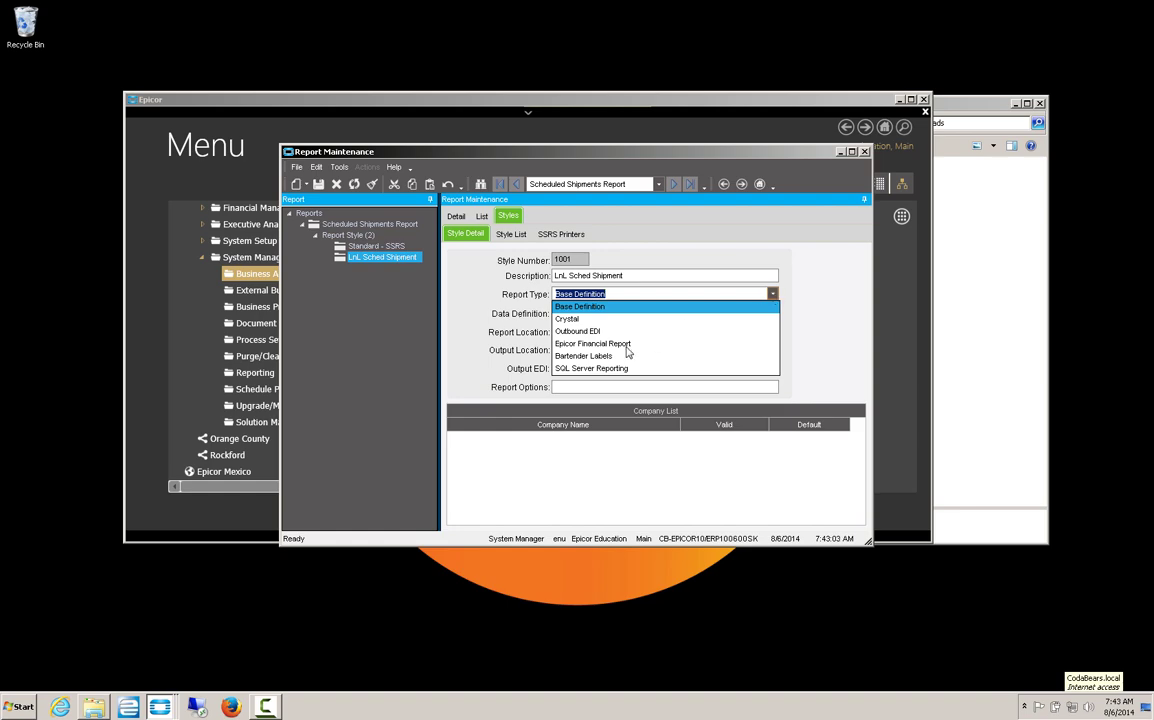
click(587, 369)
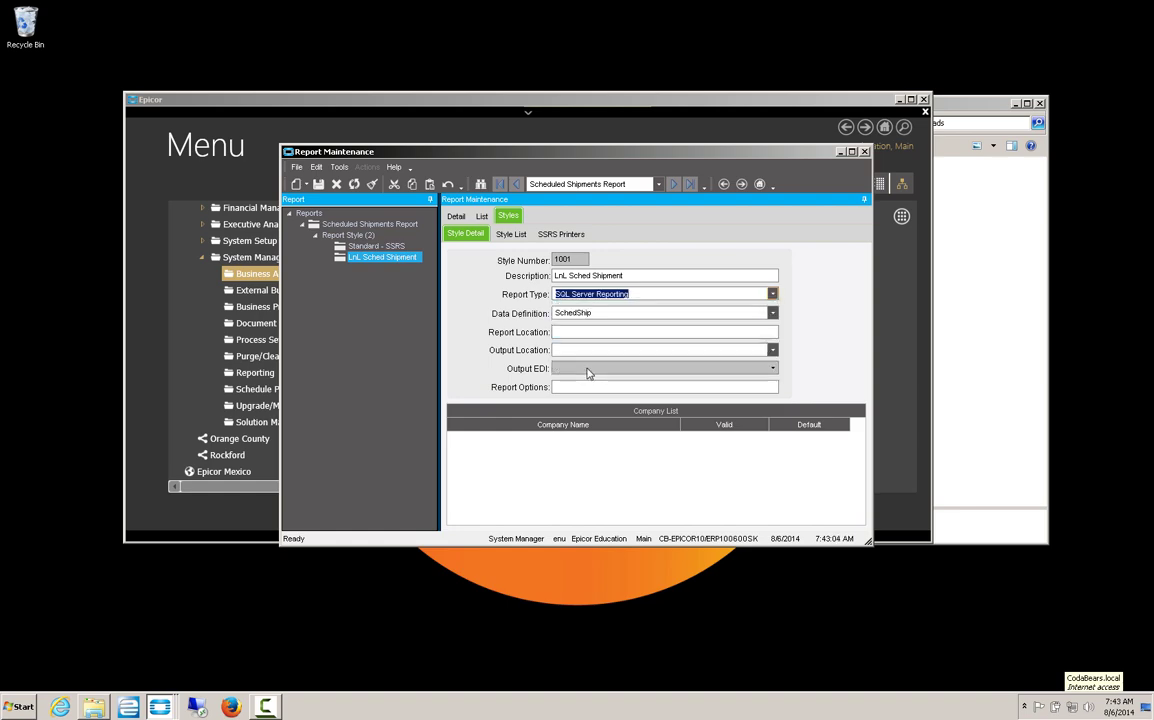
click(772, 313)
click(770, 313)
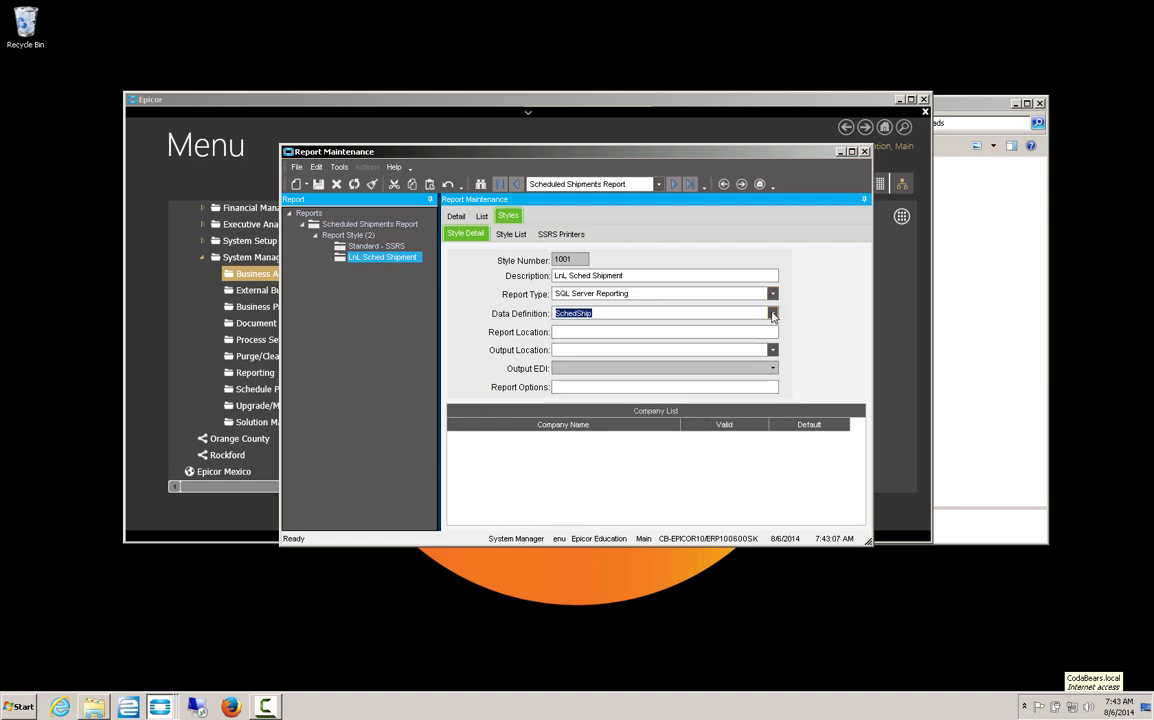
click(766, 332)
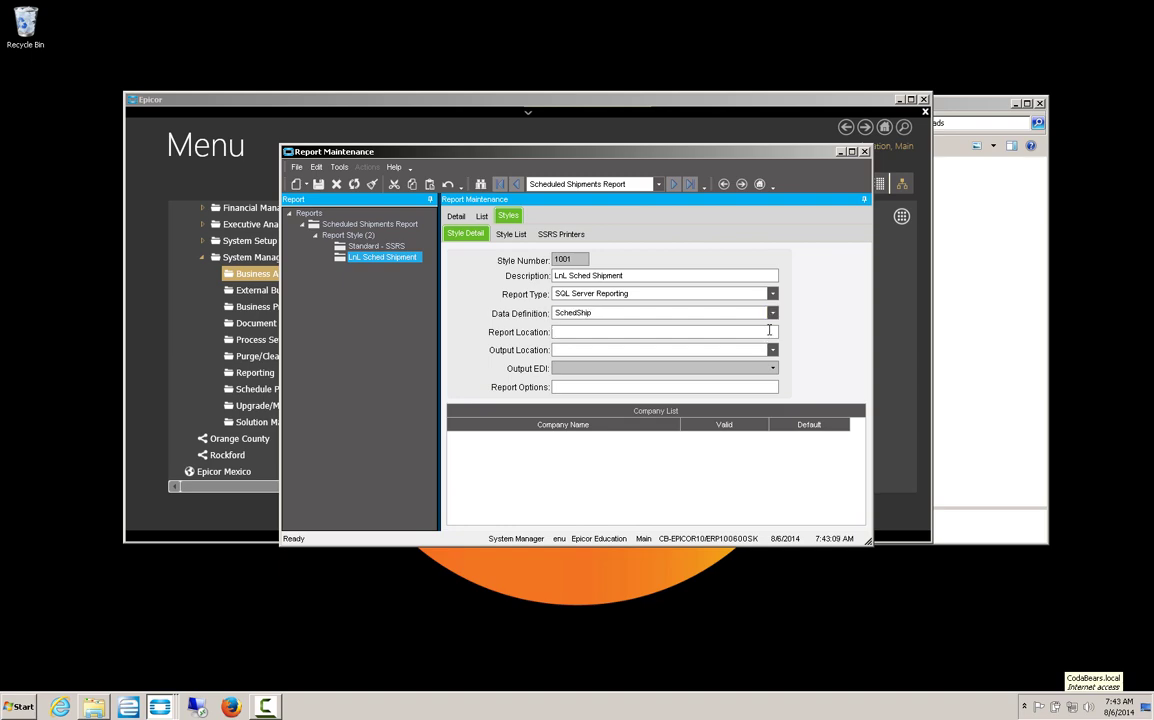
click(700, 349)
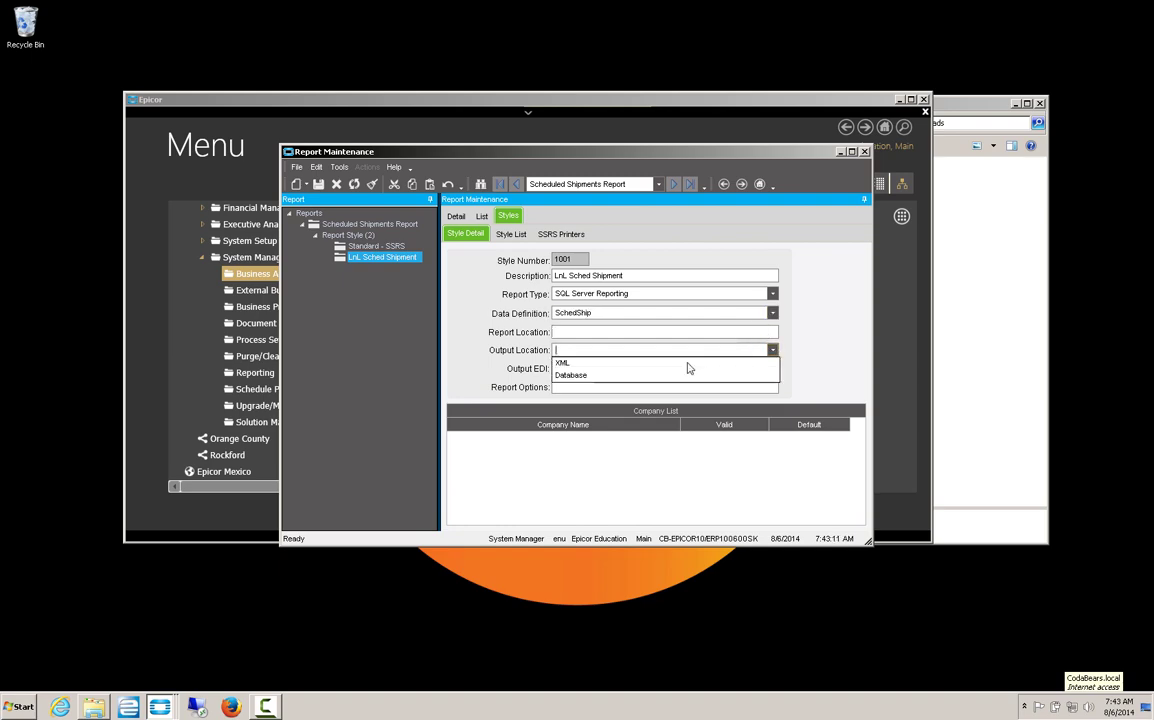
click(586, 376)
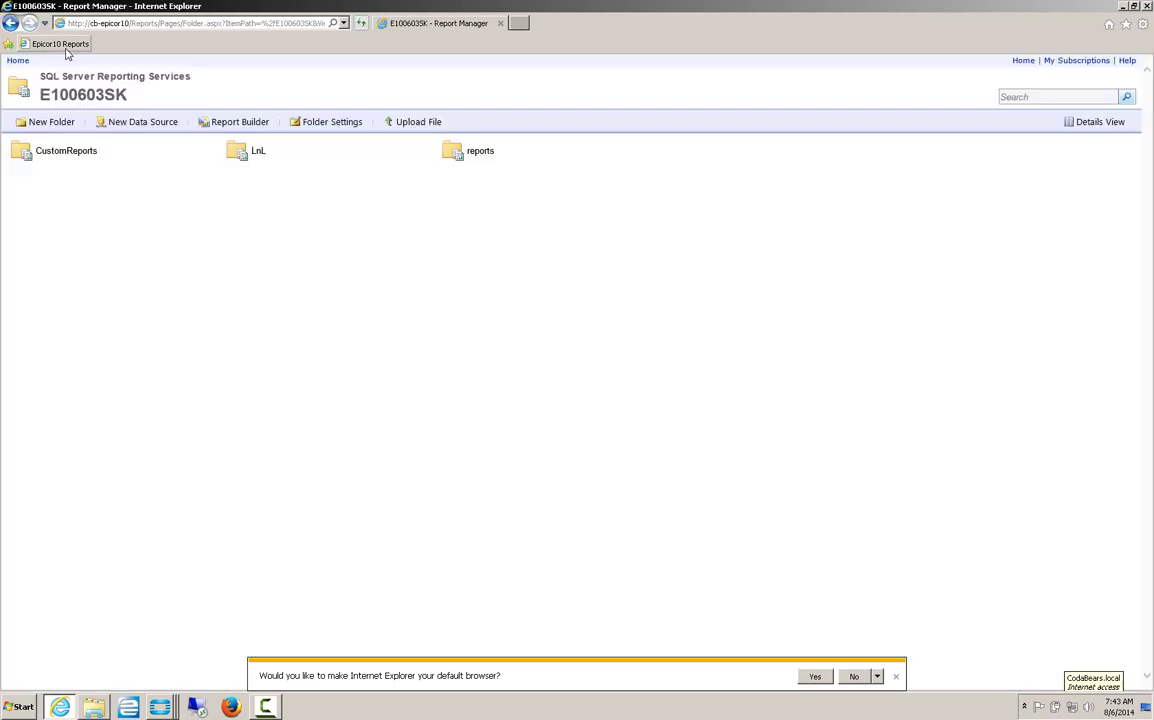
Browse Report Manager into the LnL > SchedShipments folder to see the SchedShip report.
mouse_move(260, 160)
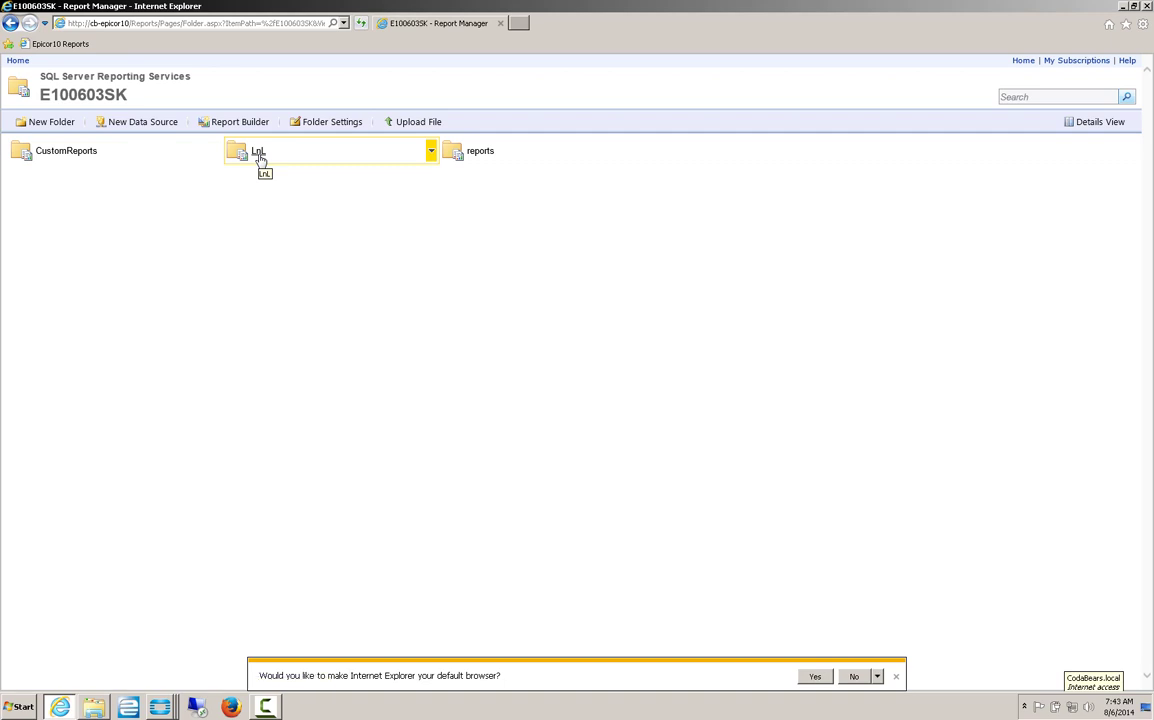
click(259, 158)
click(70, 154)
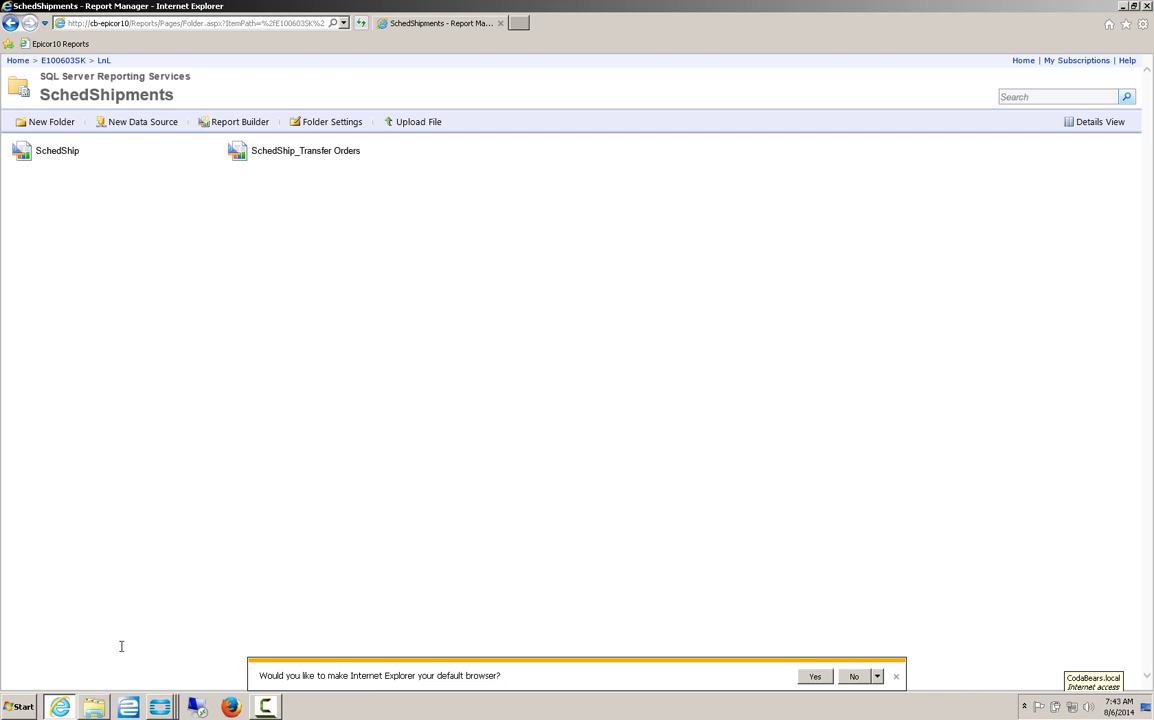
Dismiss the default-browser prompt and bring Report Maintenance back to the front.
mouse_move(166, 710)
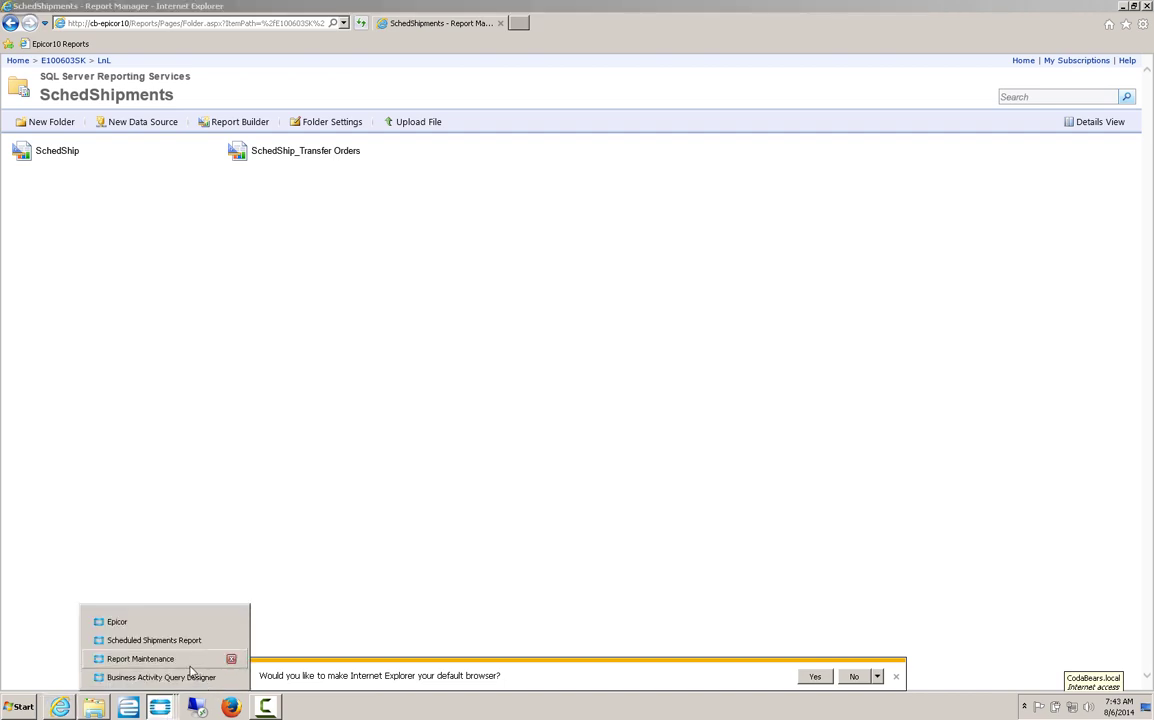
click(896, 676)
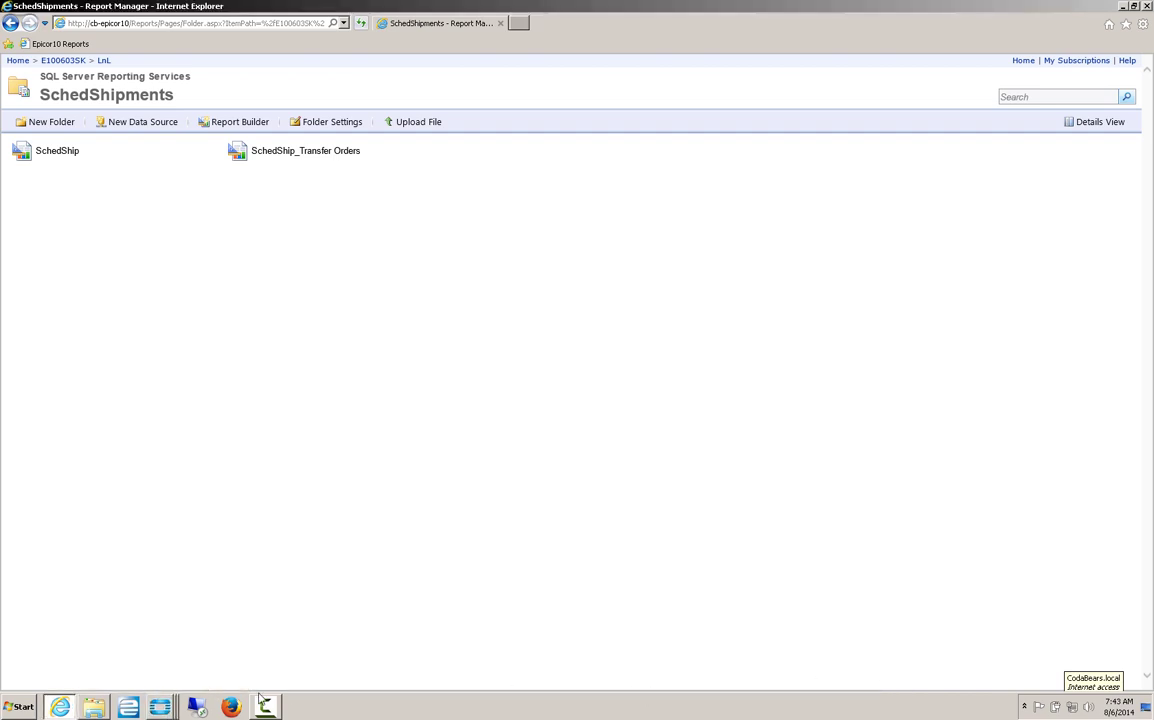
mouse_move(158, 707)
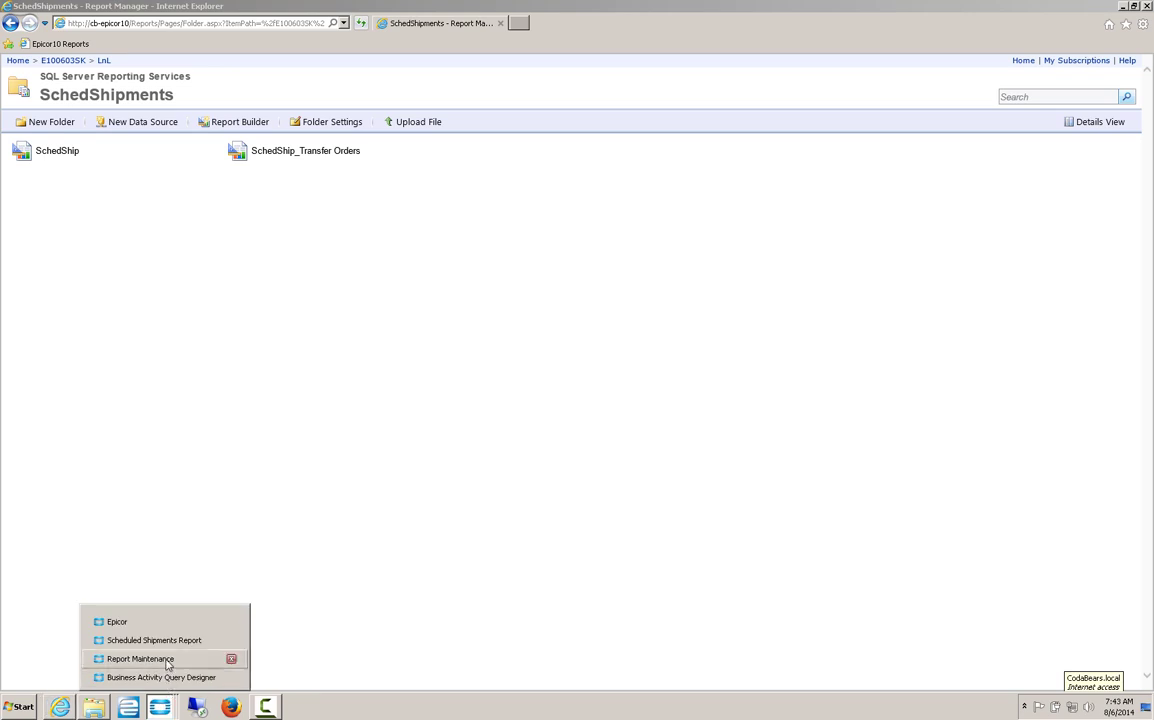
click(167, 664)
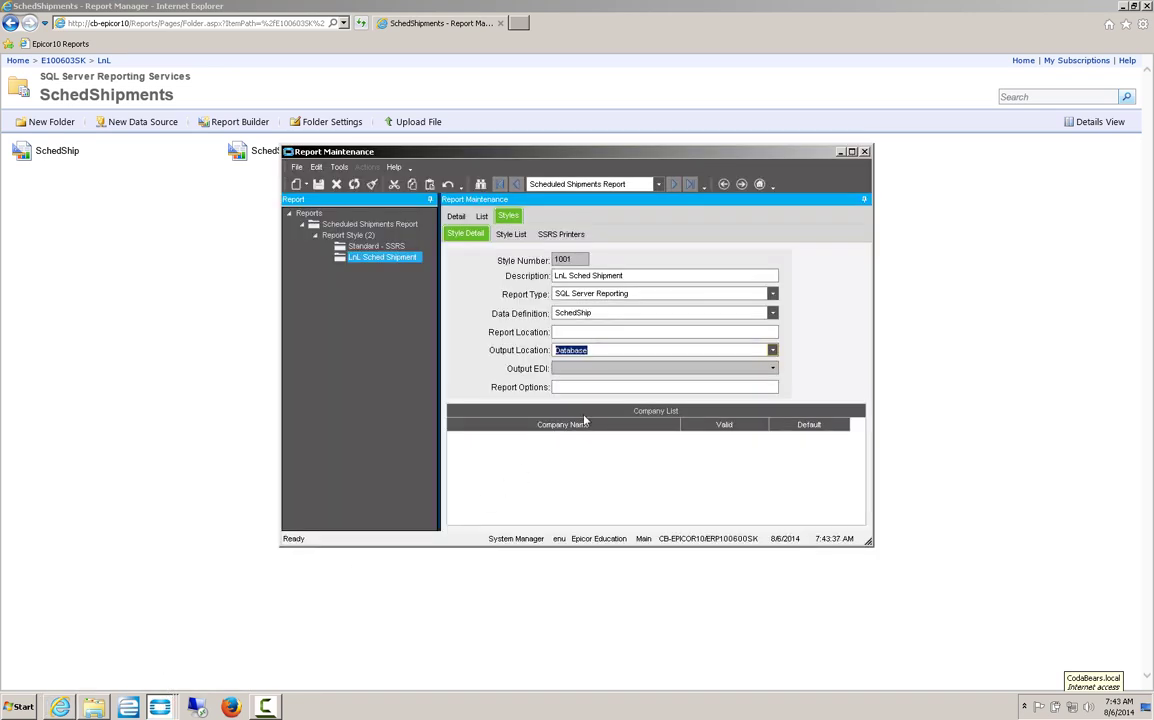
Set the report location to LnL/SchedShipments/SchedShip and save the style.
click(581, 330)
text(LnL/SchedShip)
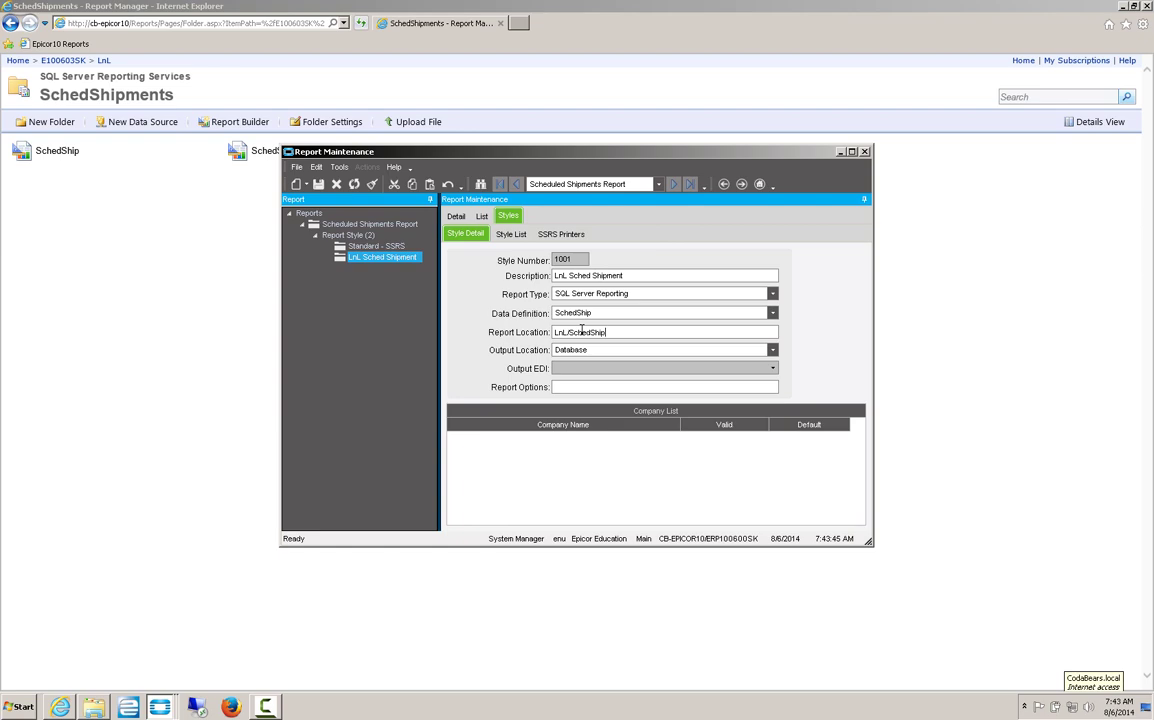
text(ments/SchedShip)
click(318, 184)
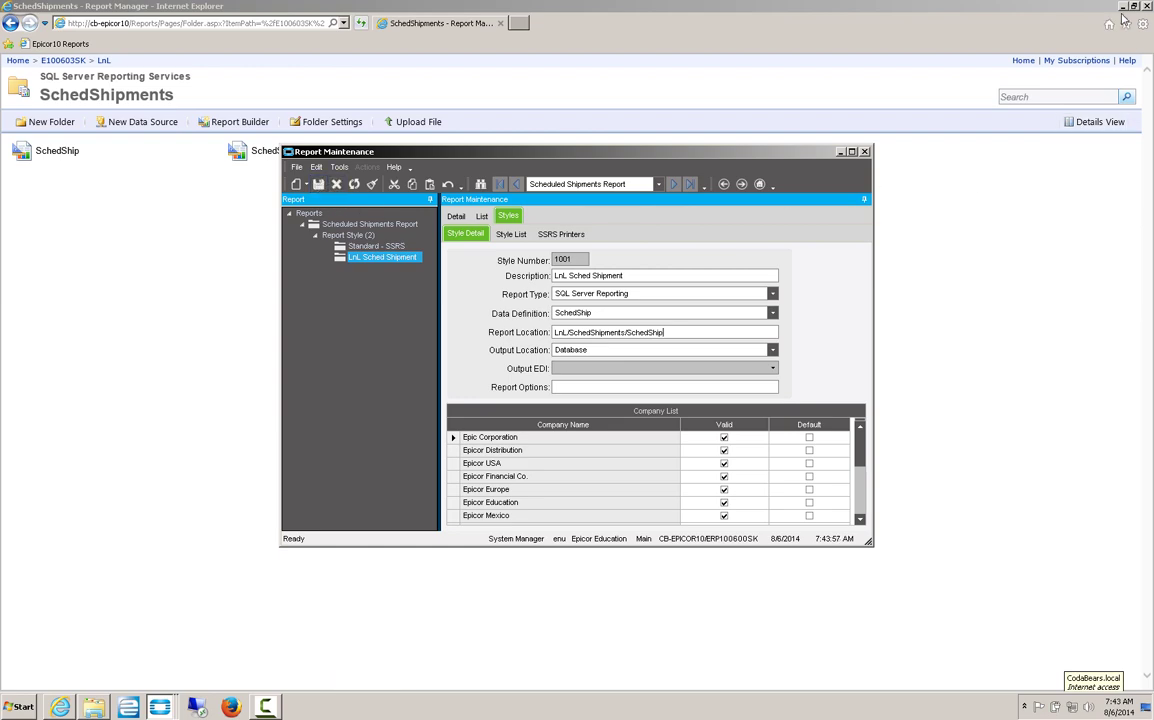
Minimise the browser and close the open Scheduled Shipments Report window.
click(1123, 7)
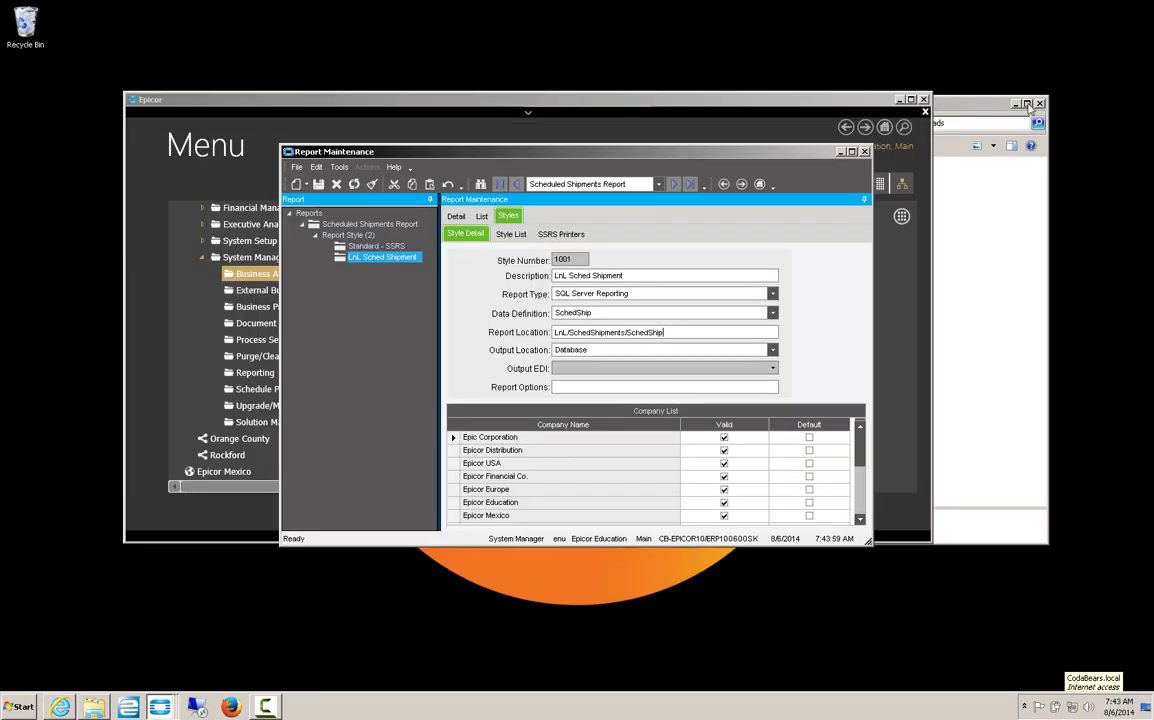
mouse_move(160, 707)
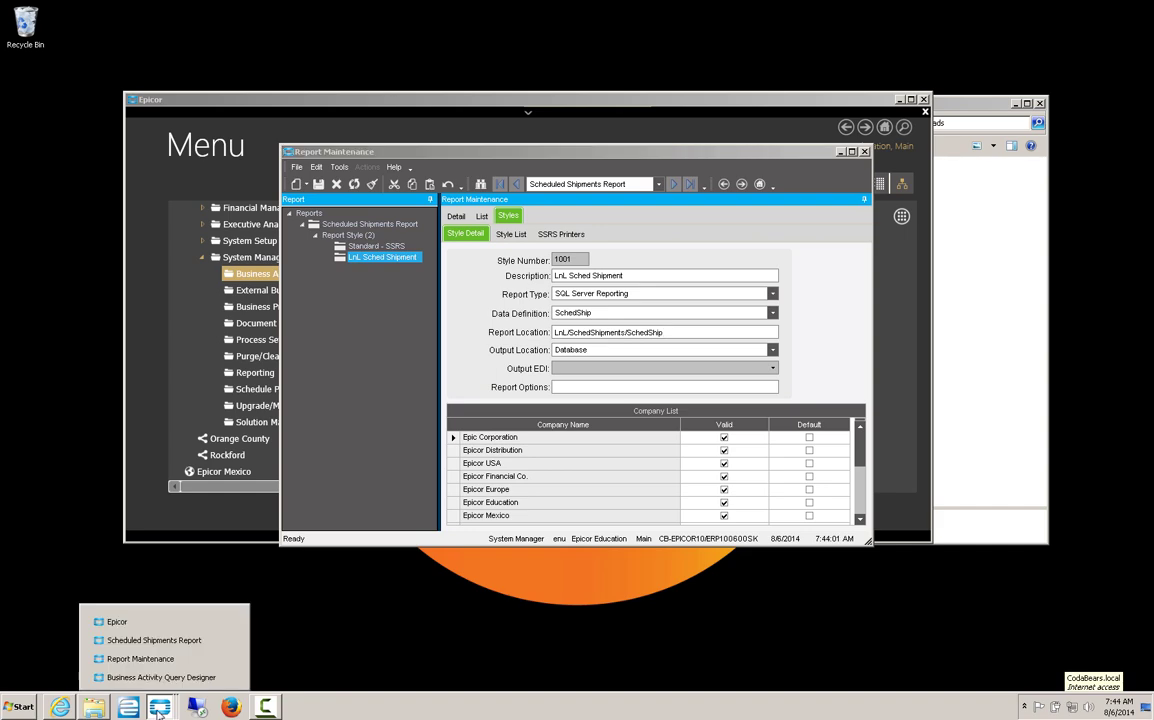
click(185, 644)
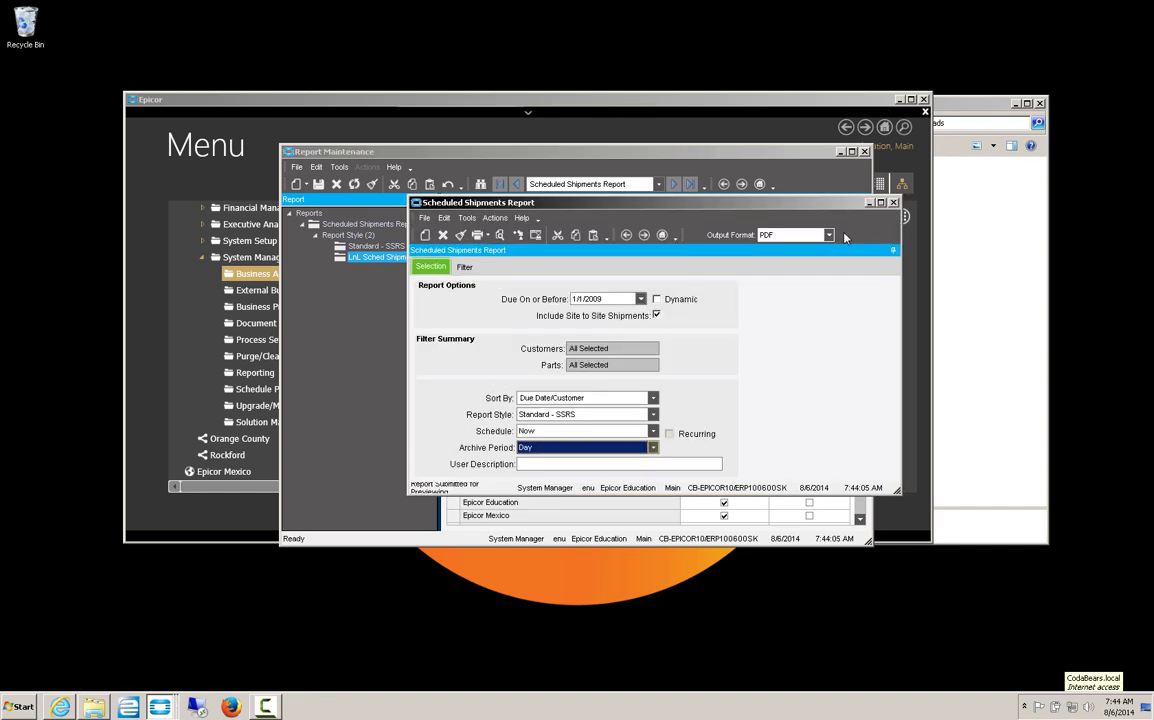
click(894, 203)
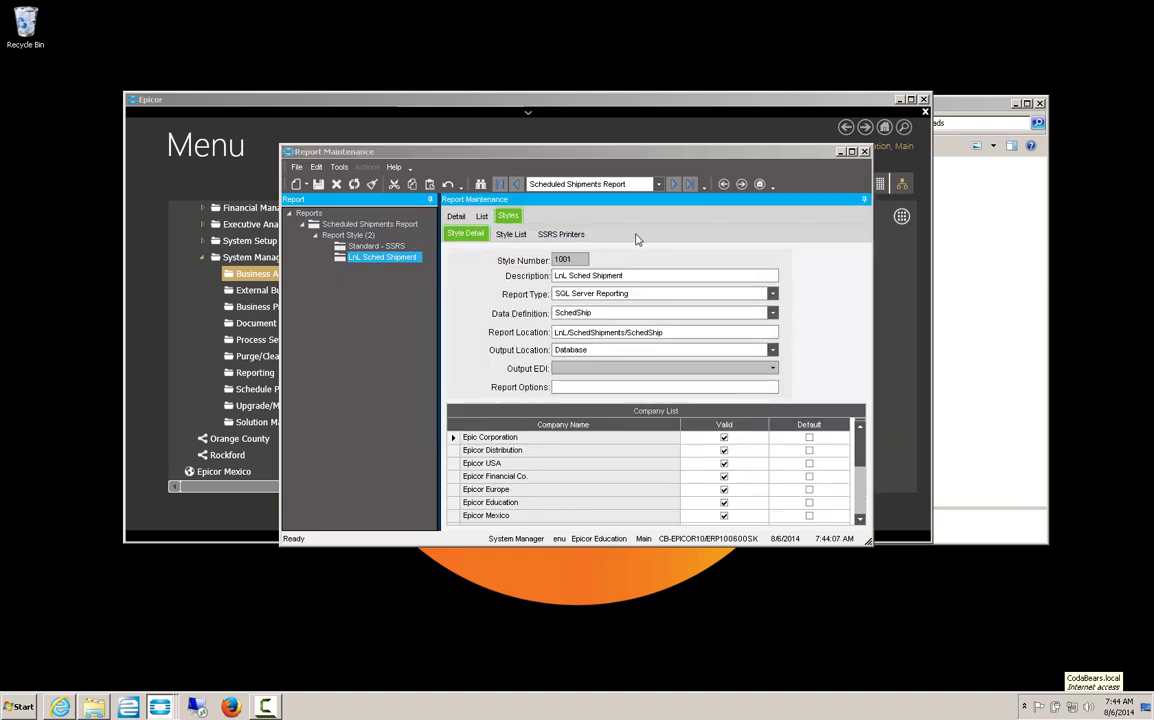
Open the Scheduled Shipments report from Order Management reports in the Epicor menu.
click(567, 103)
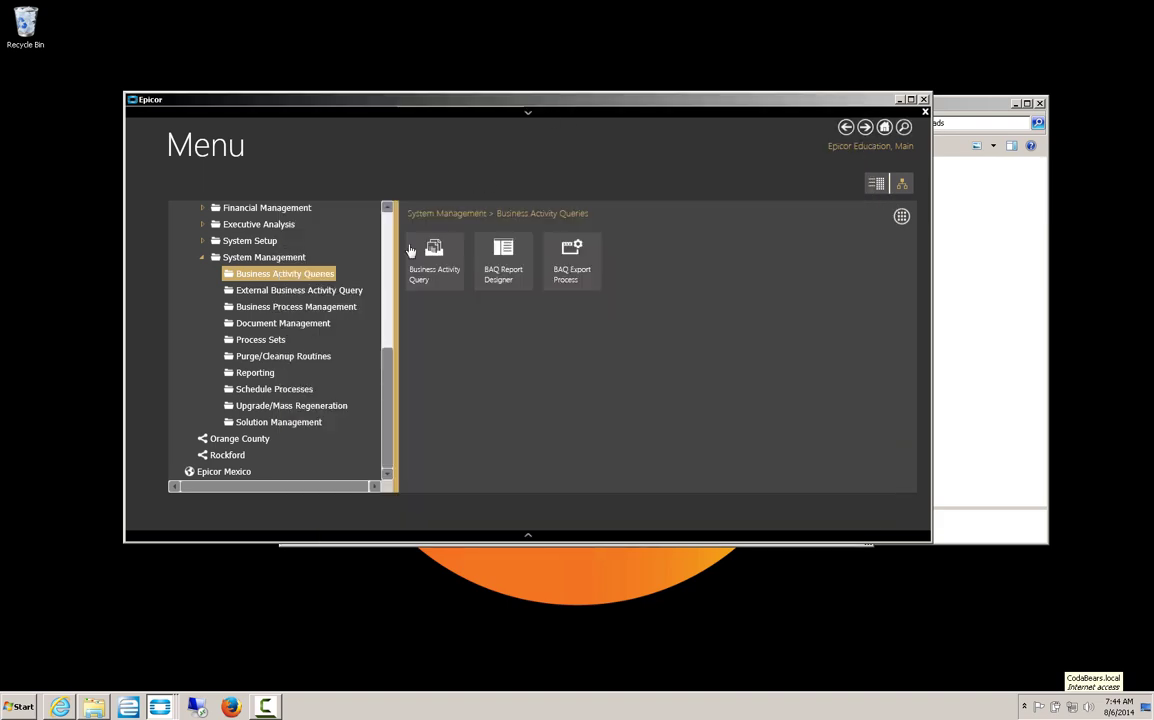
scroll(390, 248, up, 5)
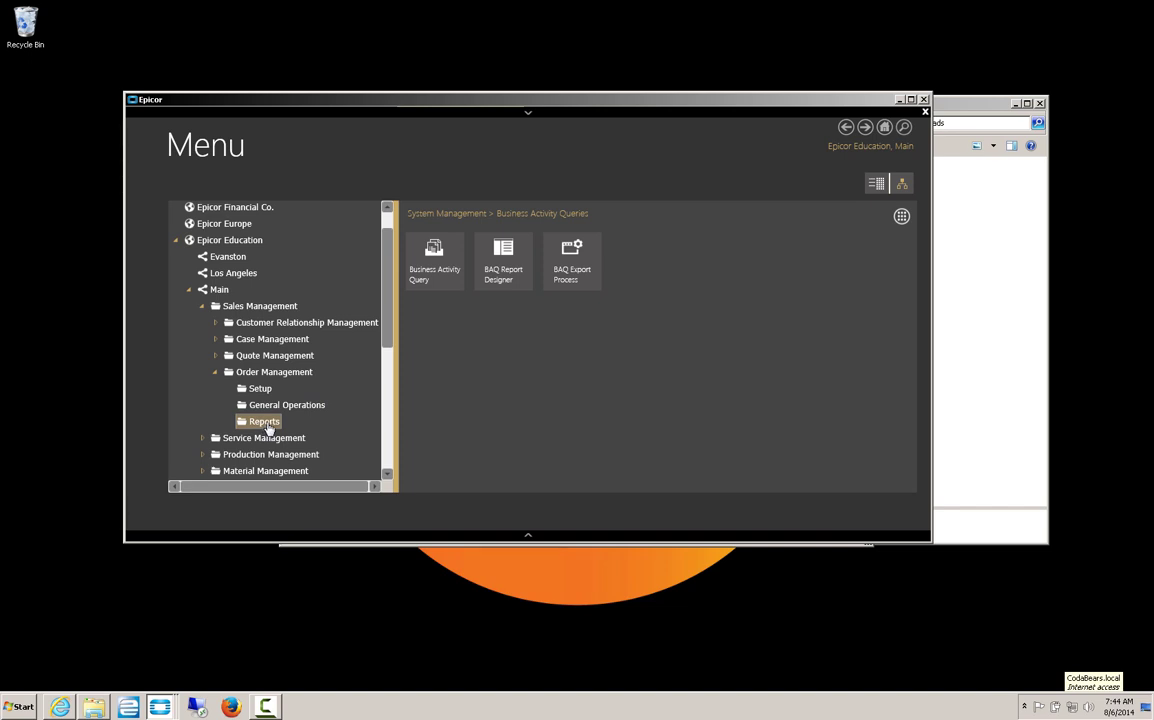
click(266, 424)
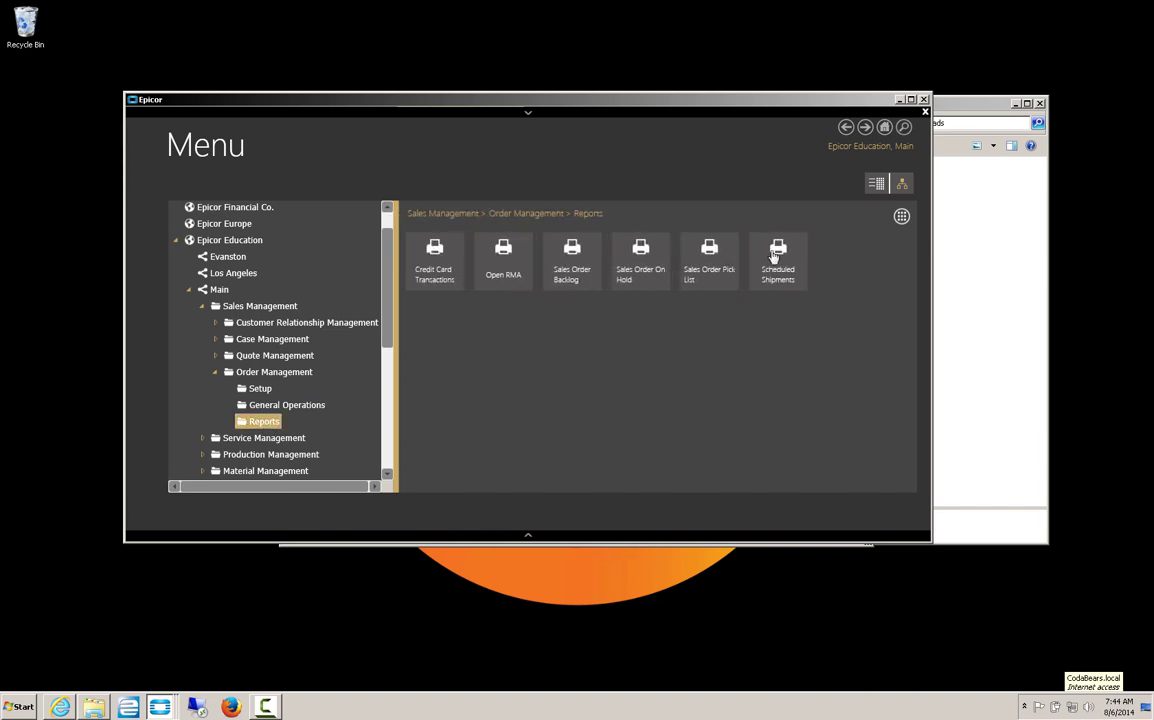
click(776, 258)
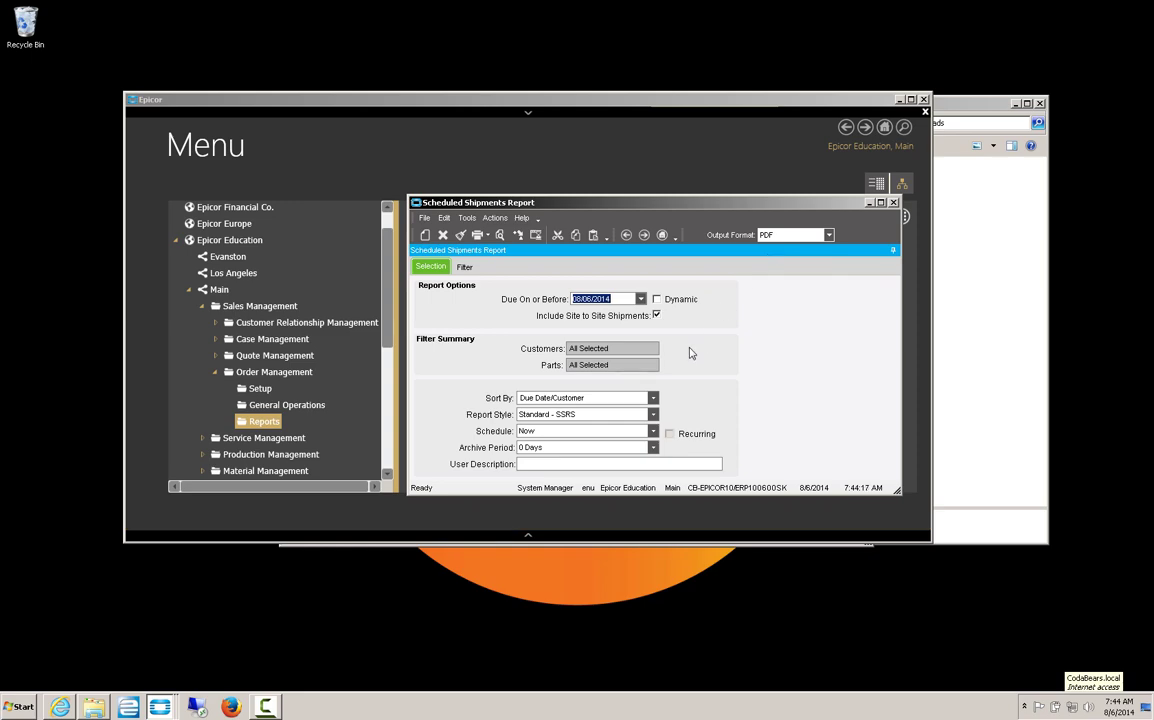
Choose the LnL Sched Shipment style, date 1/1/2009, and generate a print preview.
click(634, 415)
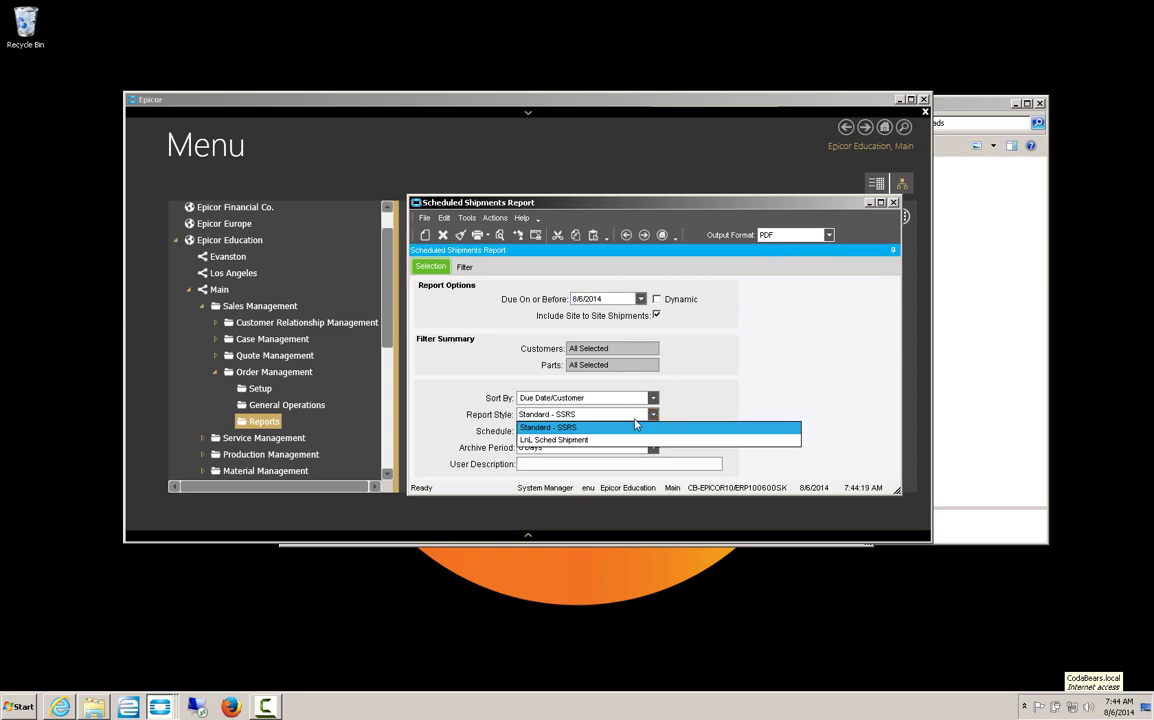
click(576, 441)
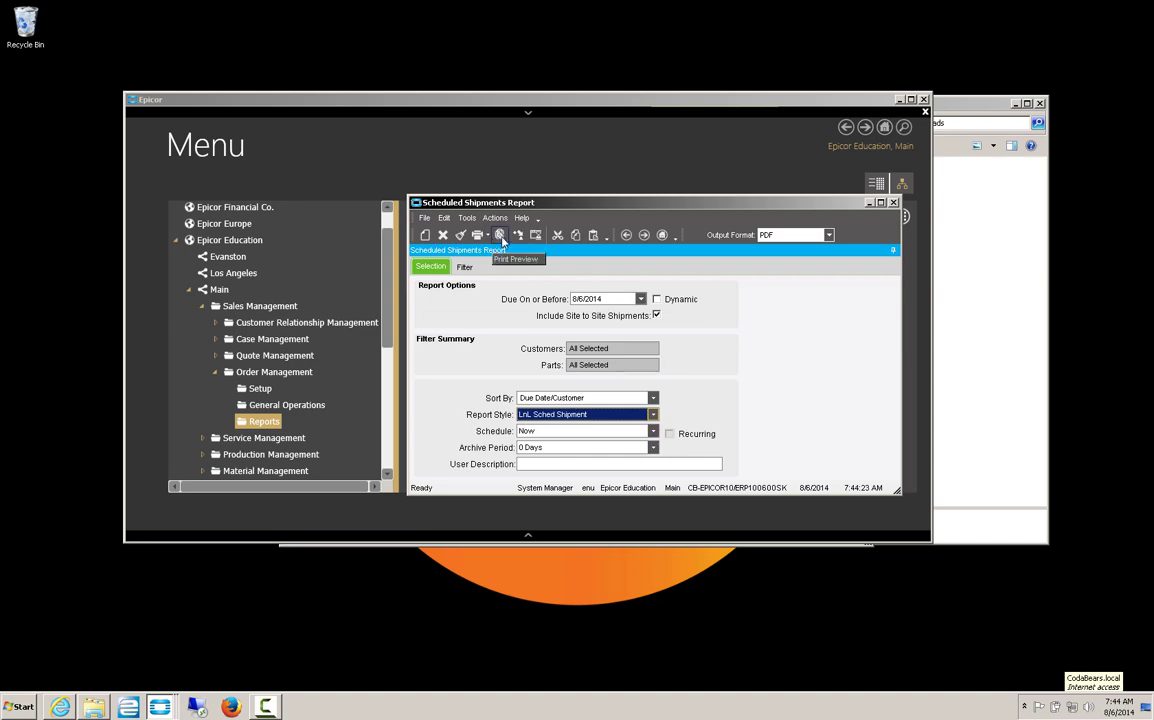
click(615, 300)
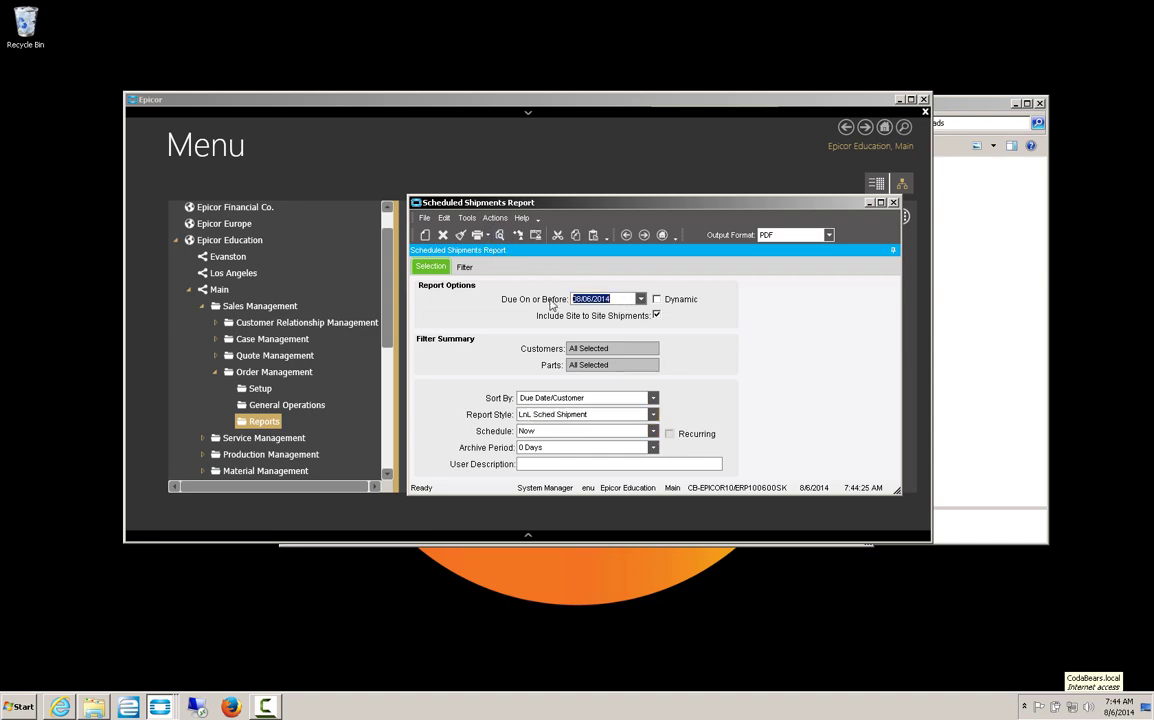
text(1/1/2009)
click(500, 236)
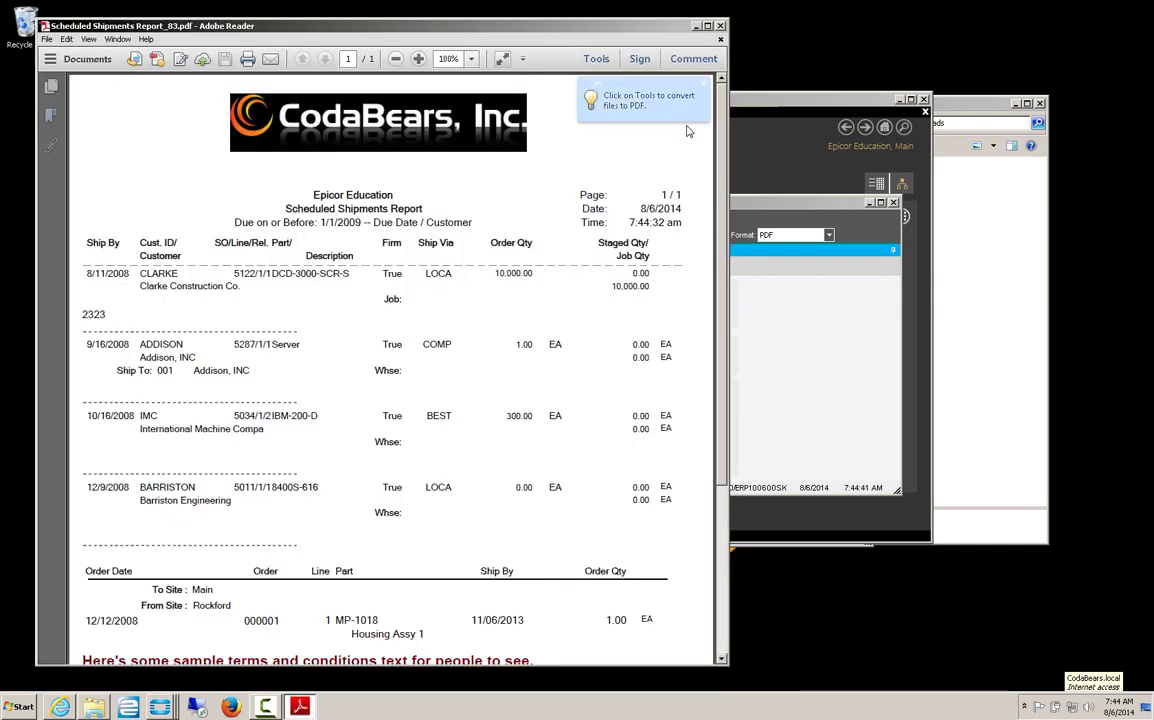
Inspect the PDF preview and highlight job number 2323 beneath the first order.
click(596, 59)
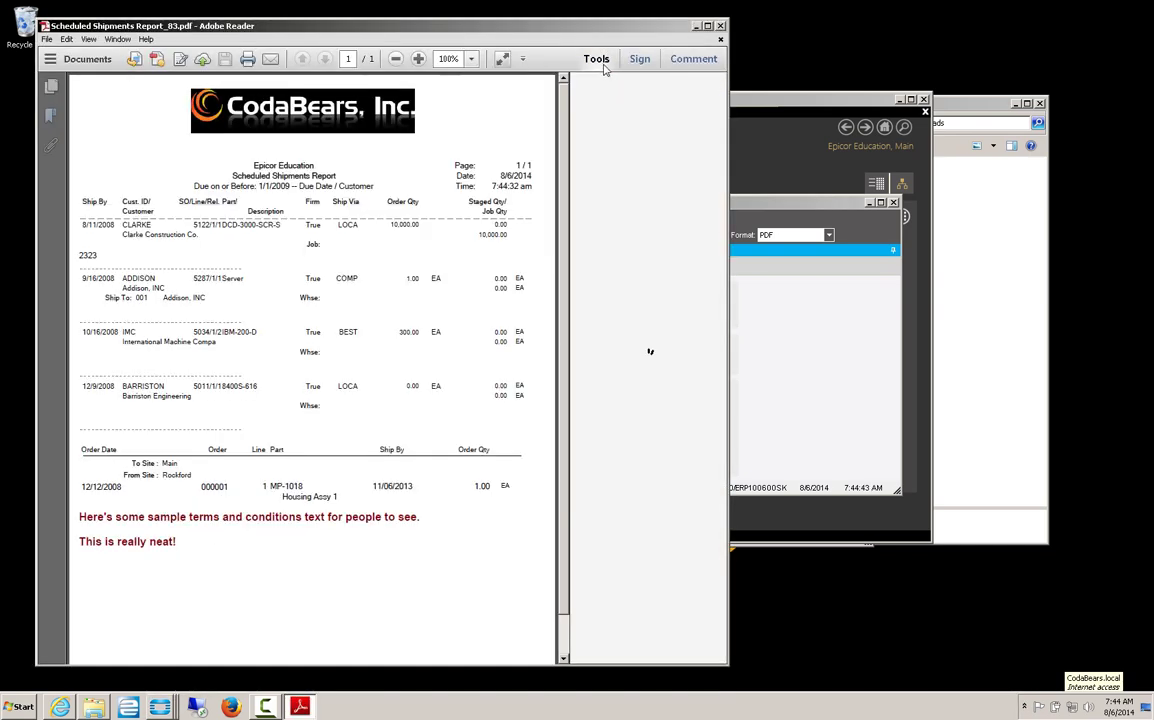
click(600, 62)
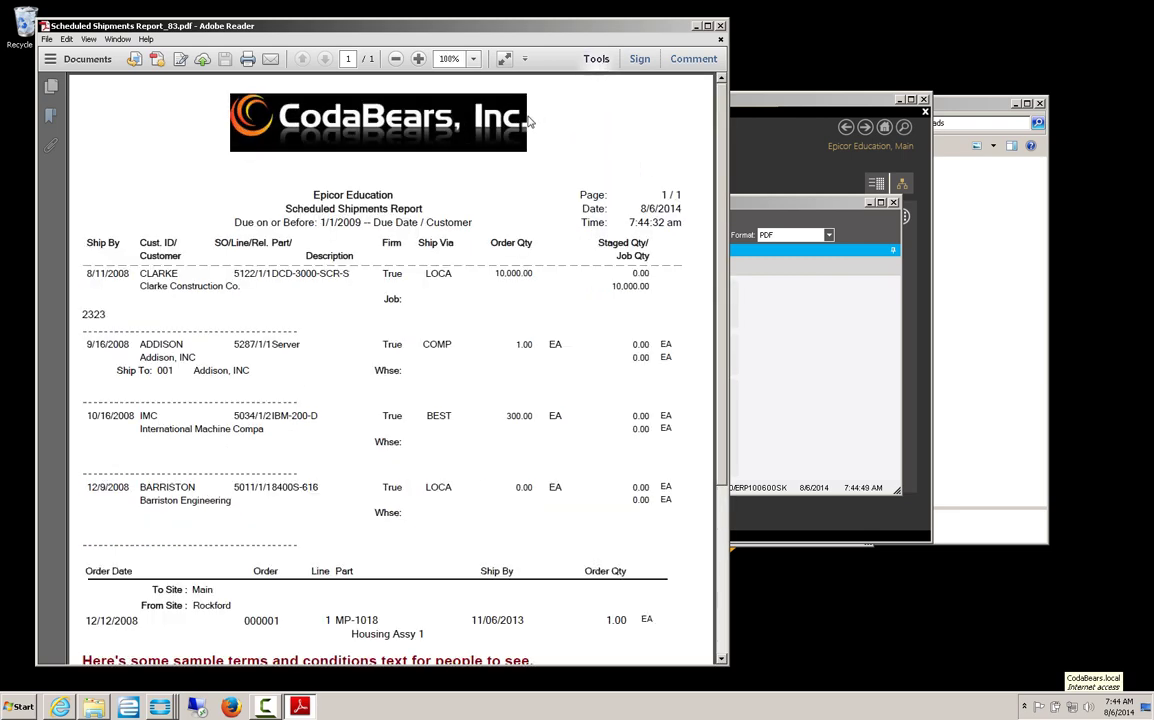
drag(112, 314, 78, 314)
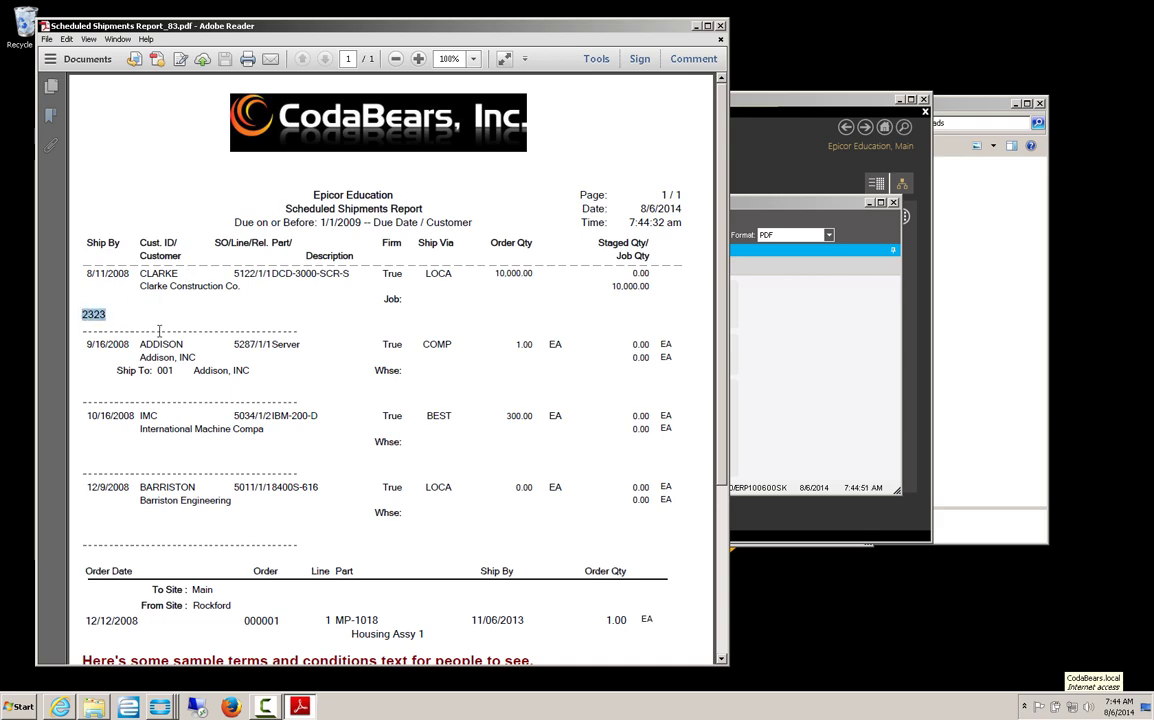